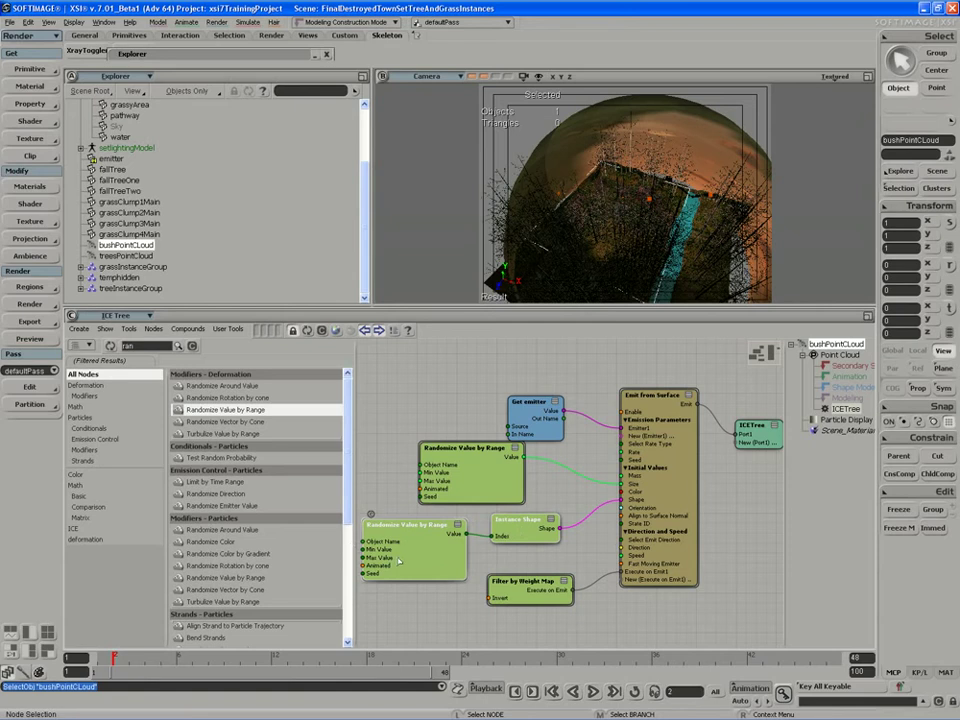
Move the Filter by Weight Map node slightly lower in the bushPointCLoud tree, and display the ICE tree of treesPointCloud.
{"action": "left_click_drag", "start_coordinate": [543, 593], "coordinate": [555, 610]}
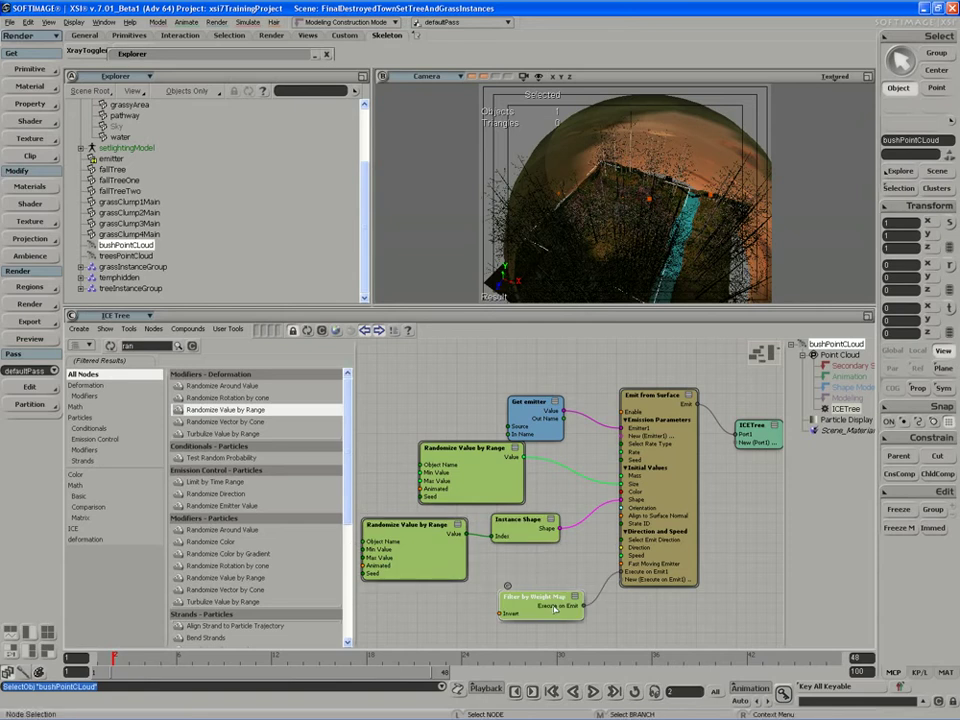
{"action": "left_click", "coordinate": [126, 256]}
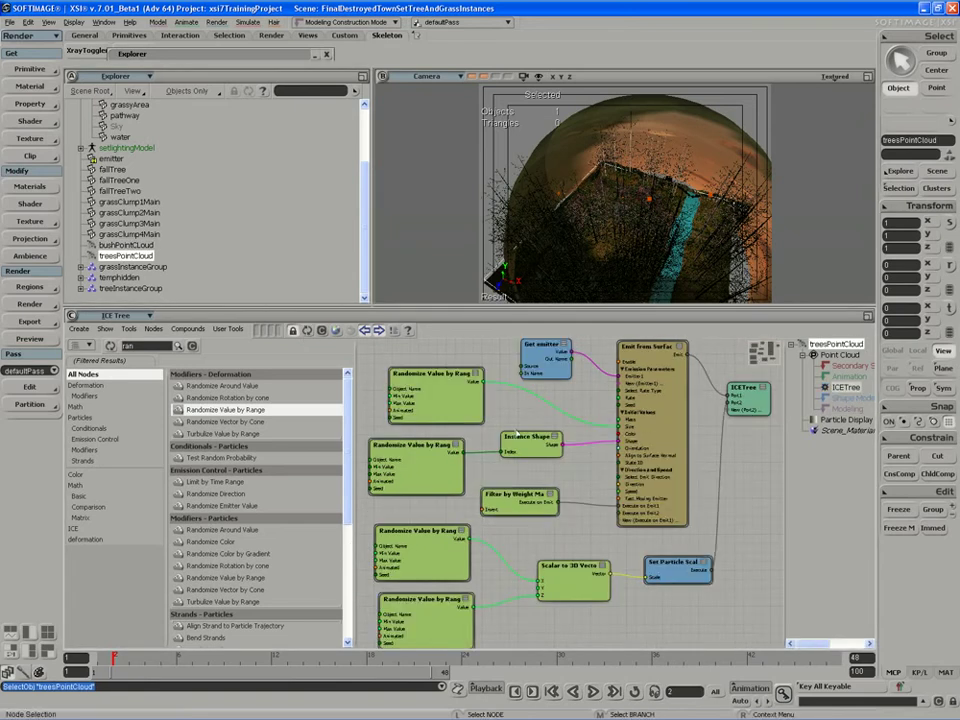
Slightly reposition the Instance Shape branch, the Filter by Weight Map node and the Set Particle Scale branch in the tree.
{"action": "left_click", "coordinate": [453, 415]}
{"action": "middle_click_drag", "start_coordinate": [524, 443], "coordinate": [517, 442]}
{"action": "left_click_drag", "start_coordinate": [515, 505], "coordinate": [516, 496]}
{"action": "mouse_move", "coordinate": [667, 571]}
{"action": "middle_mouse_down"}
{"action": "mouse_move", "coordinate": [647, 573]}
{"action": "mouse_move", "coordinate": [661, 573]}
{"action": "middle_mouse_up"}
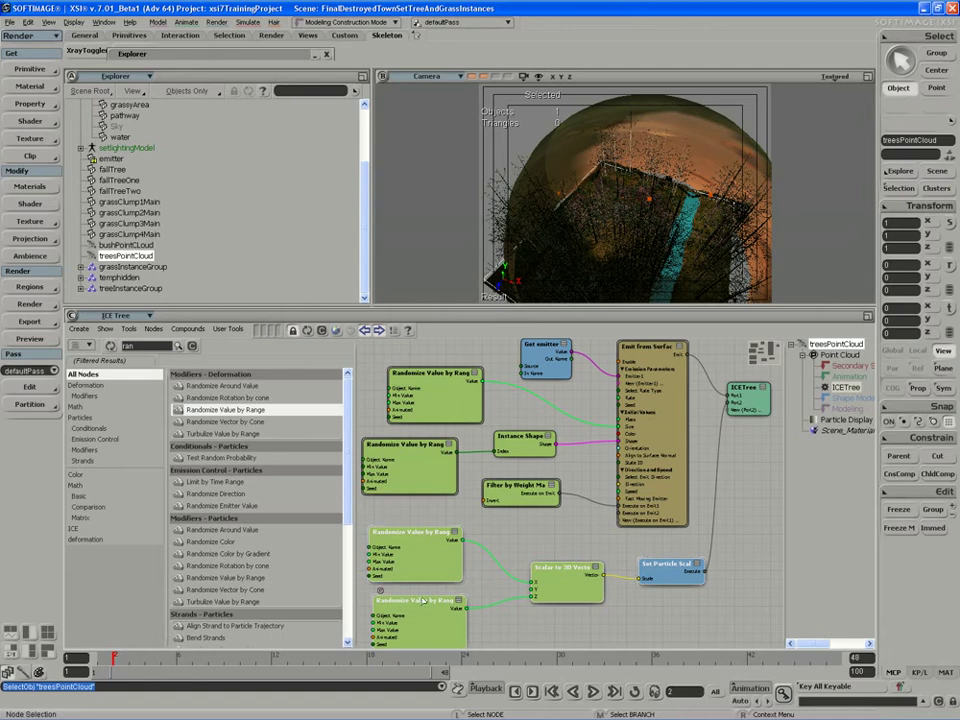
{"action": "key", "text": "z"}
{"action": "left_click_drag", "start_coordinate": [472, 492], "coordinate": [489, 515]}
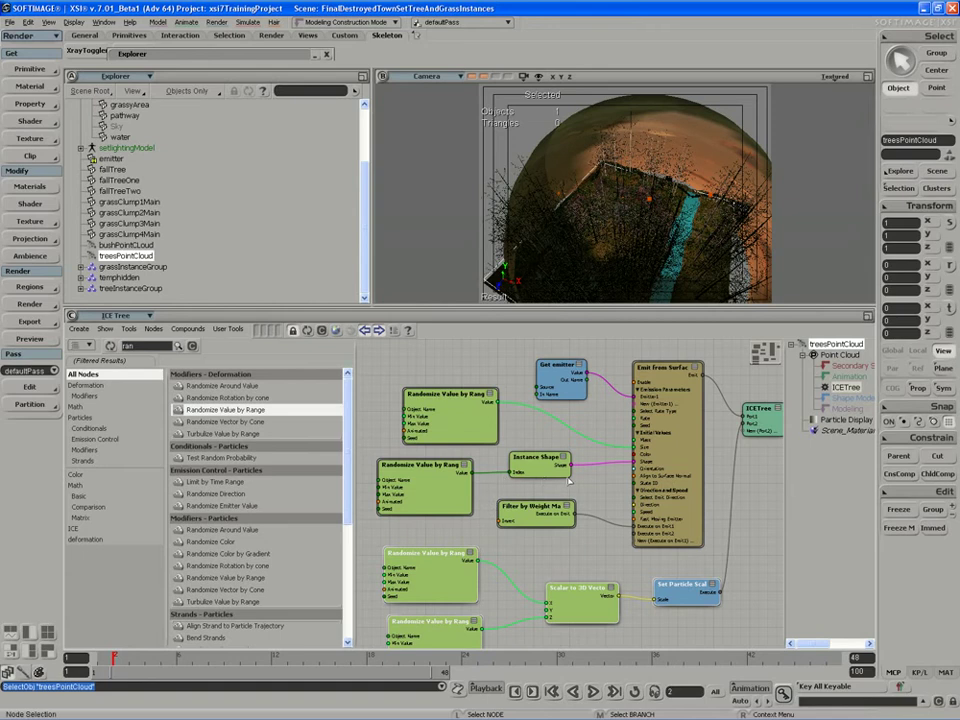
{"action": "key", "text": "z"}
{"action": "left_click_drag", "start_coordinate": [581, 456], "coordinate": [577, 479]}
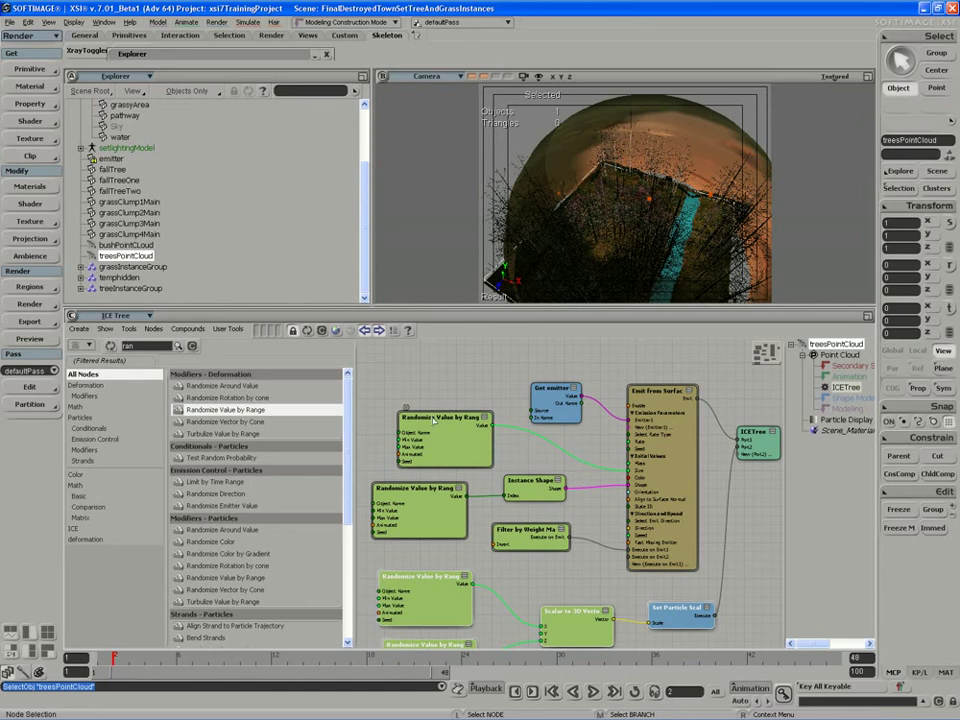
Open the Randomize Value by Range compound that feeds Size, examine its internal nodes, and close it.
{"action": "left_click_drag", "start_coordinate": [432, 433], "coordinate": [511, 482]}
{"action": "scroll", "coordinate": [427, 410], "scroll_direction": "up", "scroll_amount": 2}
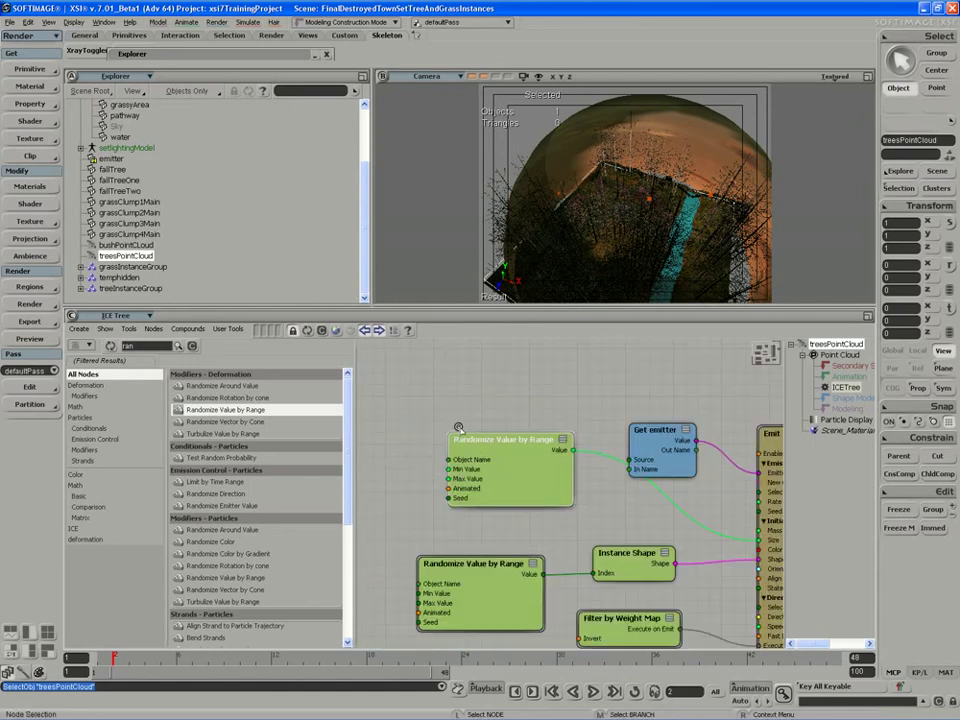
{"action": "key", "text": "ctrl+e"}
{"action": "key", "text": "z"}
{"action": "scroll", "coordinate": [593, 474], "scroll_direction": "up", "scroll_amount": 3}
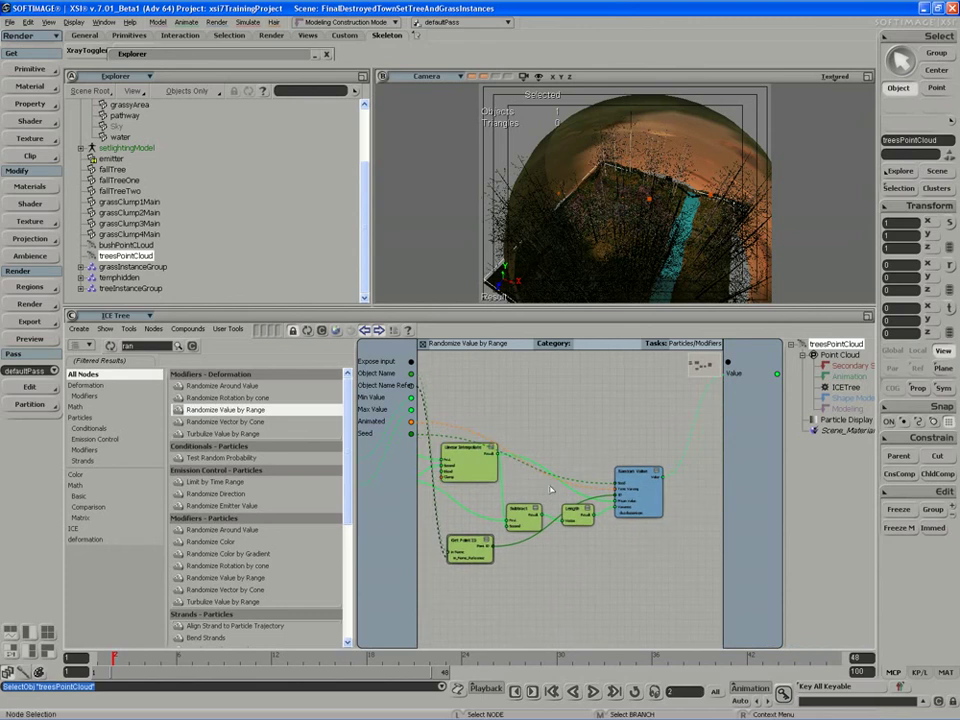
{"action": "left_click_drag", "start_coordinate": [594, 472], "coordinate": [674, 467]}
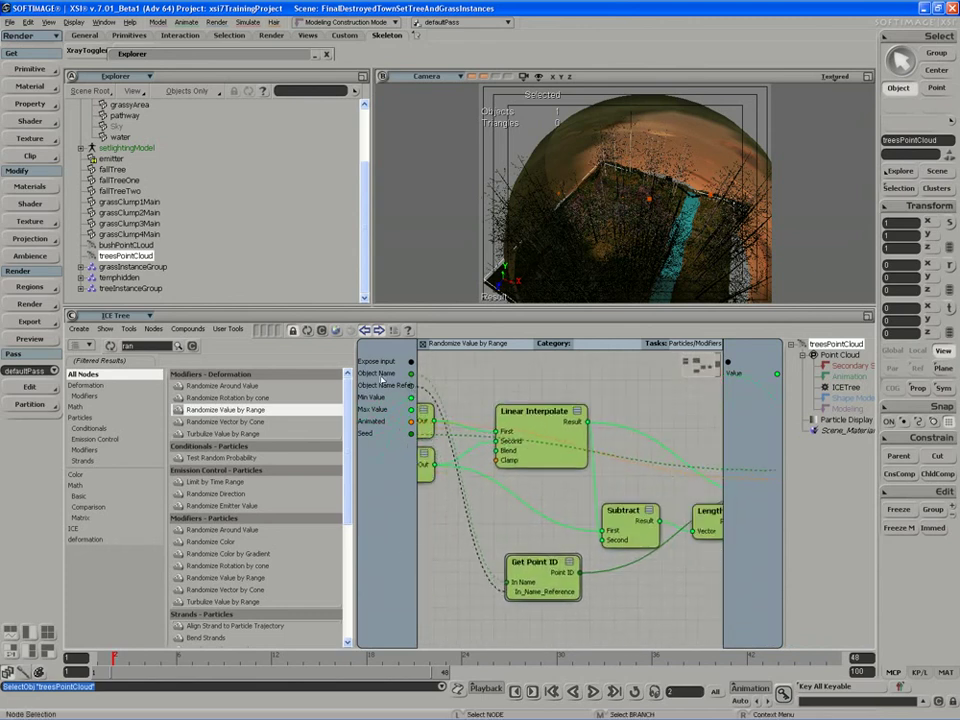
{"action": "left_click", "coordinate": [423, 344]}
Open the Emit from Surface compound and examine its internal node network.
{"action": "key", "text": "z"}
{"action": "left_click_drag", "start_coordinate": [570, 421], "coordinate": [553, 493]}
{"action": "middle_click", "coordinate": [553, 493]}
{"action": "mouse_move", "coordinate": [638, 452]}
{"action": "left_mouse_down"}
{"action": "mouse_move", "coordinate": [632, 468]}
{"action": "mouse_move", "coordinate": [637, 457]}
{"action": "left_mouse_up"}
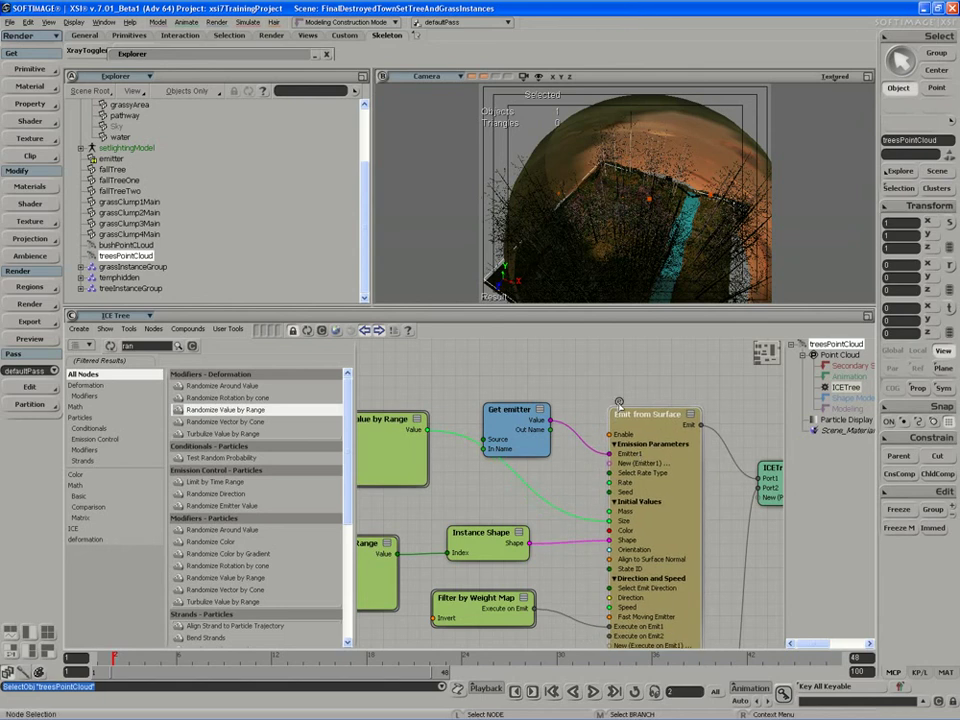
{"action": "left_click", "coordinate": [620, 402]}
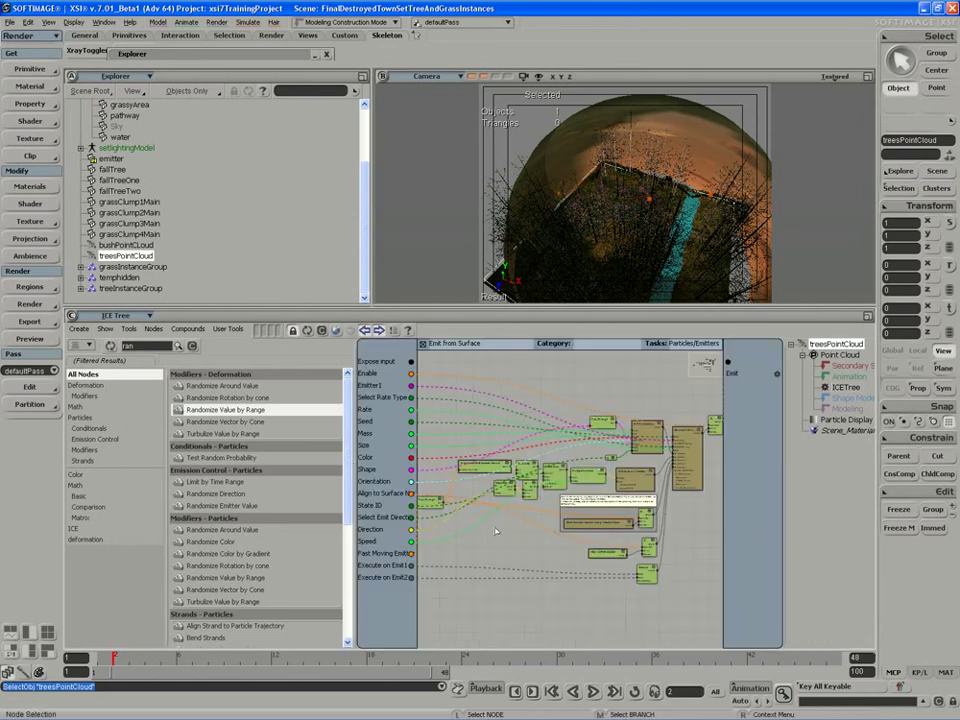
{"action": "key", "text": "z"}
{"action": "left_click_drag", "start_coordinate": [636, 455], "coordinate": [475, 522]}
{"action": "middle_click", "coordinate": [572, 483]}
Inspect the nested Generate Points compound, and close both compounds to return to the main tree.
{"action": "left_click", "coordinate": [603, 421]}
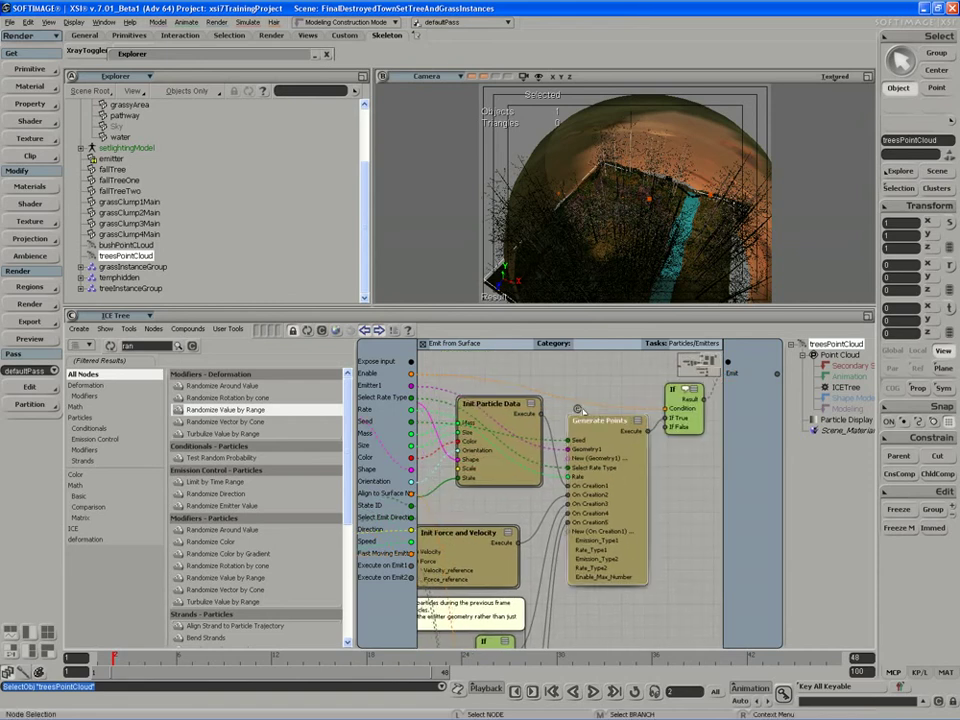
{"action": "left_click", "coordinate": [578, 409]}
{"action": "scroll", "coordinate": [567, 421], "scroll_direction": "up", "scroll_amount": 4}
{"action": "scroll", "coordinate": [560, 424], "scroll_direction": "down", "scroll_amount": 3}
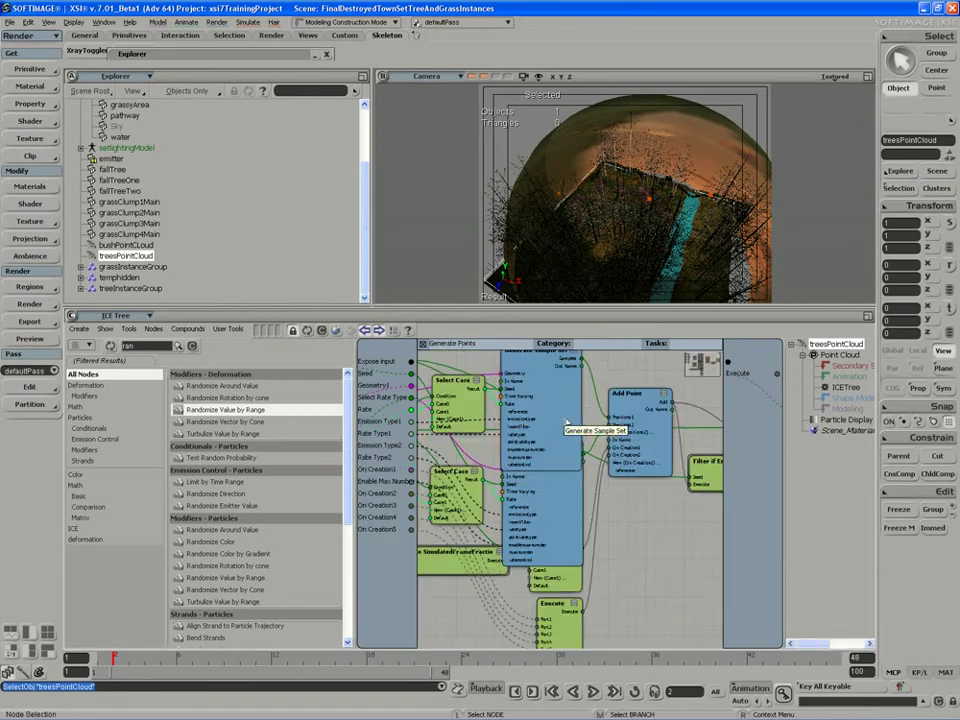
{"action": "left_click", "coordinate": [423, 344]}
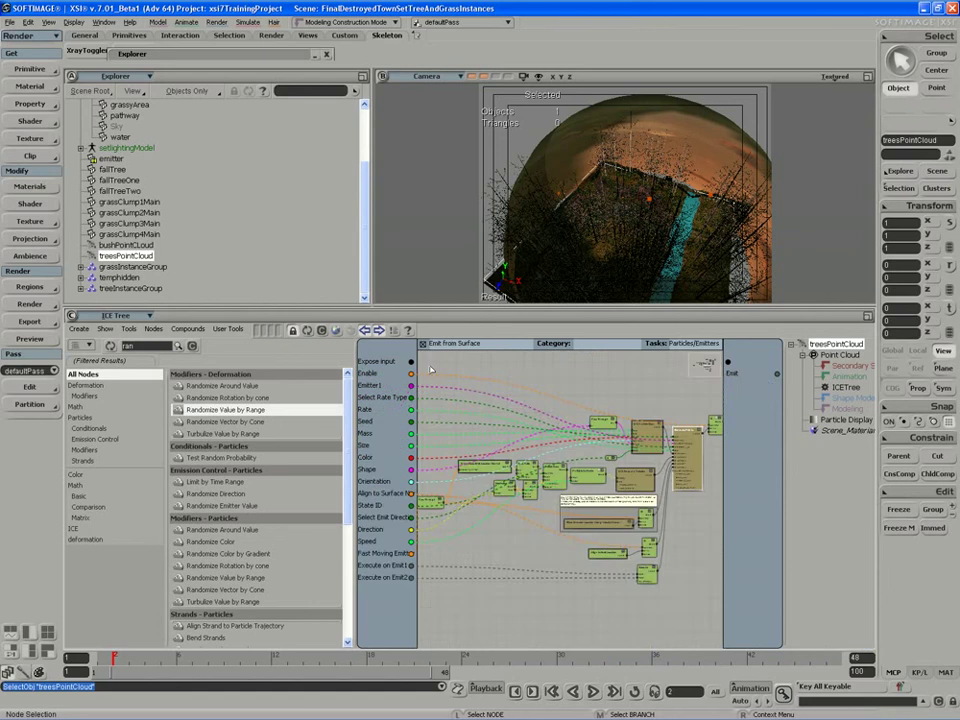
{"action": "left_click", "coordinate": [423, 344]}
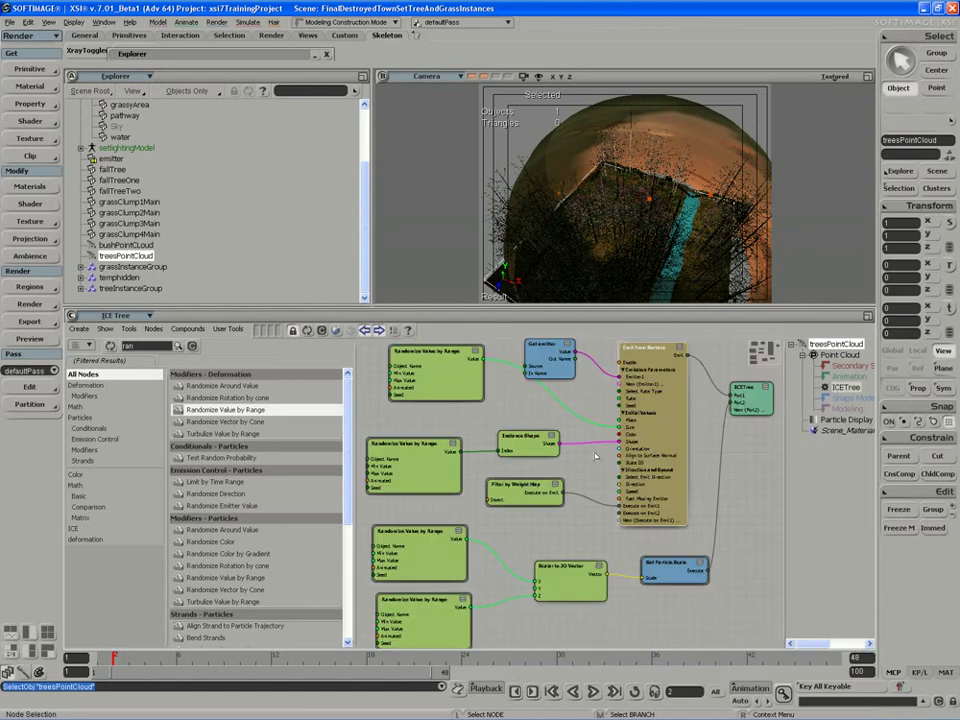
Move the Get emitter node higher so it stands clear above the Randomize Value by Range node feeding Size.
{"action": "key", "text": "s"}
{"action": "left_click_drag", "start_coordinate": [579, 454], "coordinate": [600, 469]}
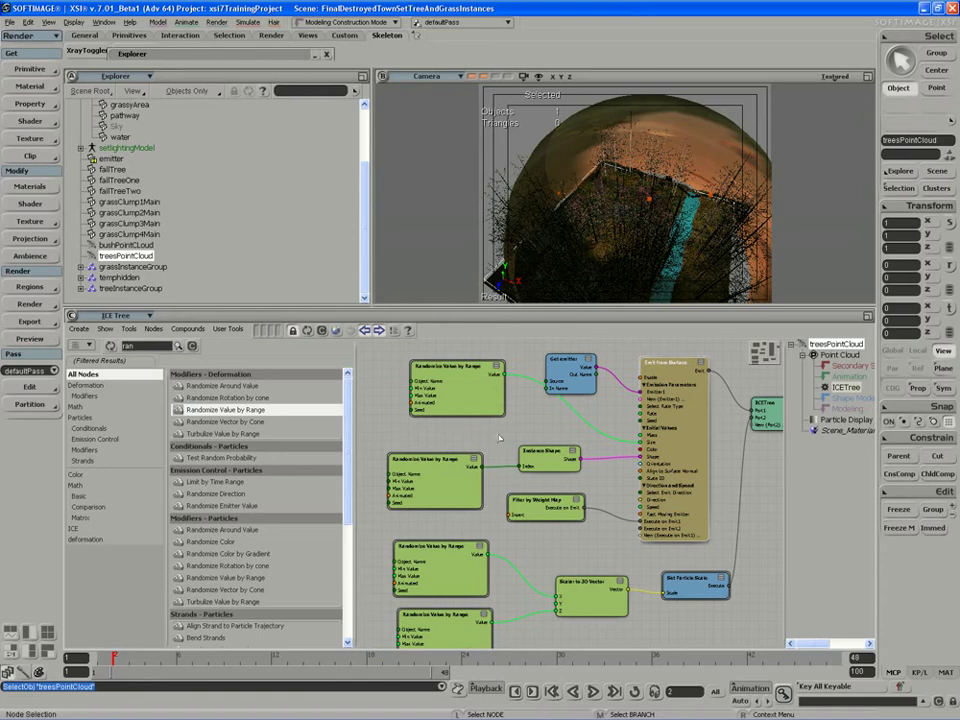
{"action": "left_click_drag", "start_coordinate": [496, 437], "coordinate": [507, 543]}
{"action": "left_click_drag", "start_coordinate": [580, 496], "coordinate": [533, 429]}
{"action": "scroll", "coordinate": [564, 450], "scroll_direction": "up", "scroll_amount": 3}
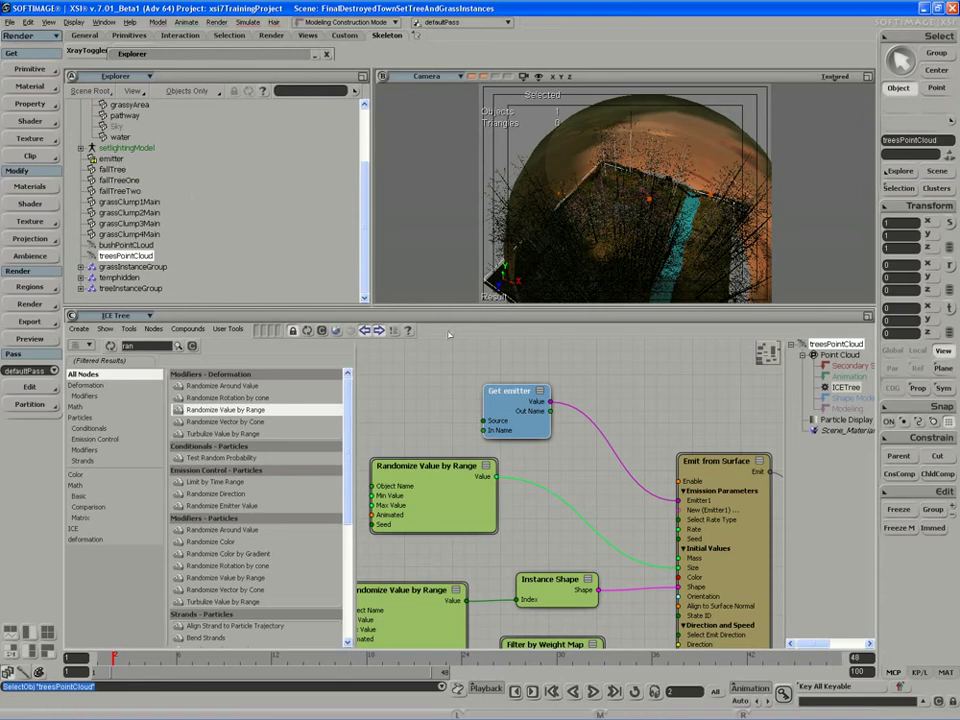
{"action": "left_click_drag", "start_coordinate": [519, 412], "coordinate": [522, 405]}
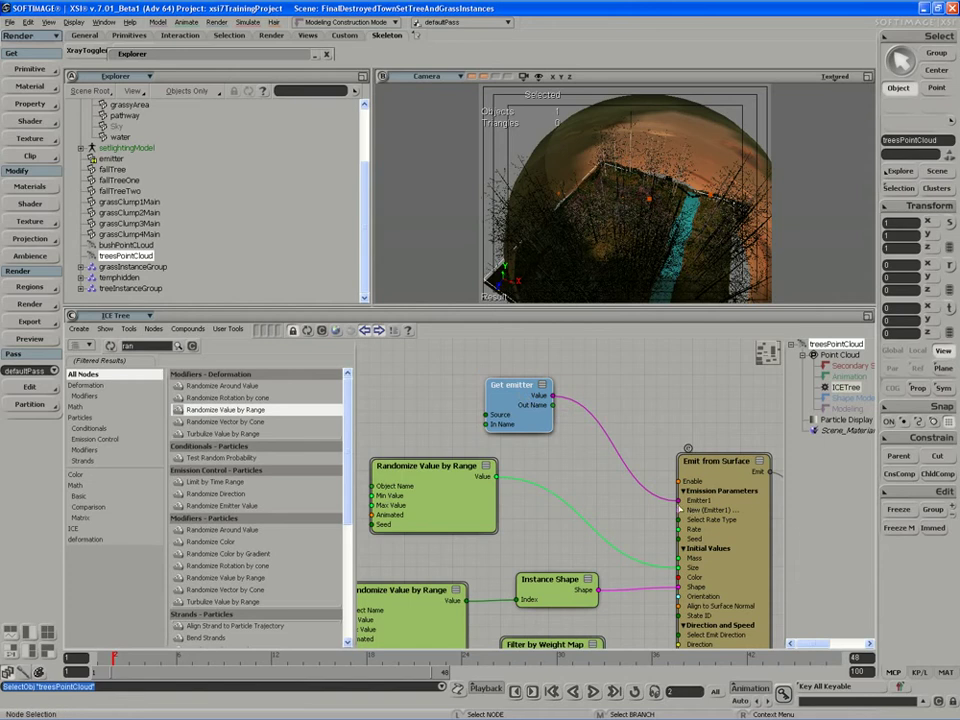
Review the context options of the Get emitter node, dismiss them, and move the node farther left in the tree.
{"action": "middle_click_drag", "start_coordinate": [645, 487], "coordinate": [585, 416]}
{"action": "mouse_move", "coordinate": [577, 392]}
{"action": "left_mouse_down"}
{"action": "mouse_move", "coordinate": [431, 387]}
{"action": "mouse_move", "coordinate": [580, 400]}
{"action": "left_mouse_up"}
{"action": "right_click", "coordinate": [576, 386]}
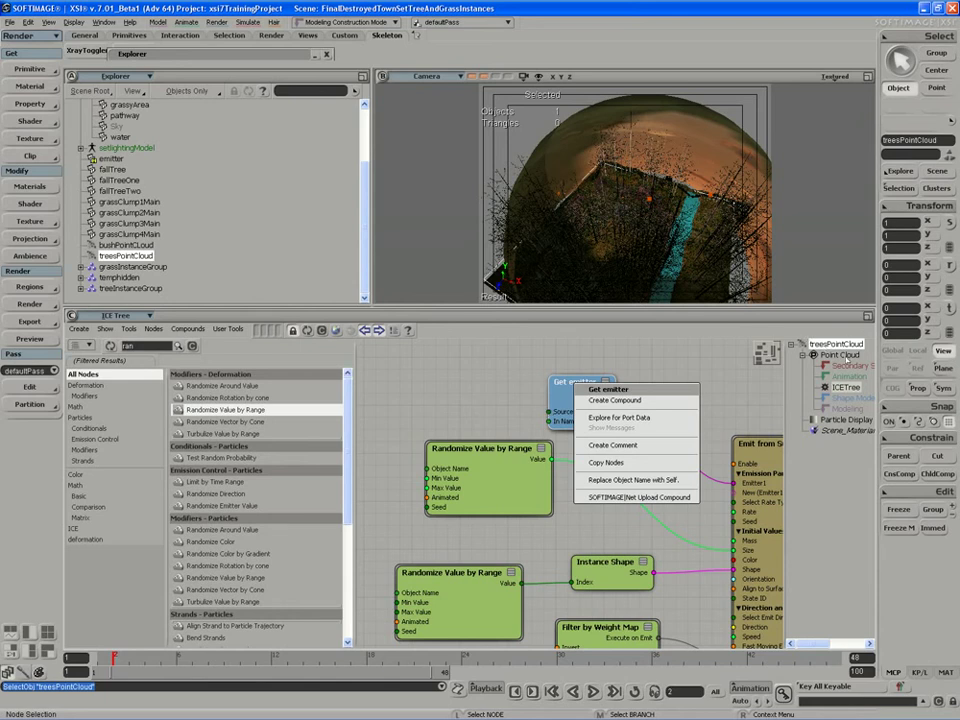
{"action": "left_click", "coordinate": [637, 480]}
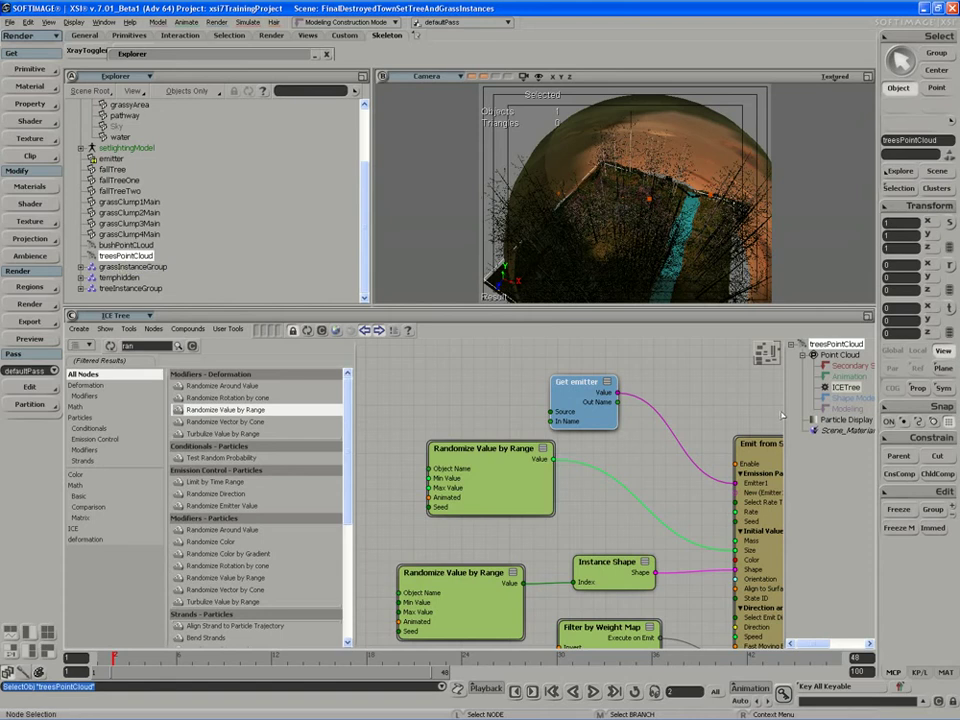
{"action": "left_click_drag", "start_coordinate": [597, 401], "coordinate": [278, 398]}
Review the properties of the Randomize Value by Range node connected to Size, and close them.
{"action": "key", "text": "z"}
{"action": "left_click_drag", "start_coordinate": [512, 480], "coordinate": [551, 441]}
{"action": "left_click_drag", "start_coordinate": [507, 401], "coordinate": [501, 429]}
{"action": "double_click", "coordinate": [489, 426]}
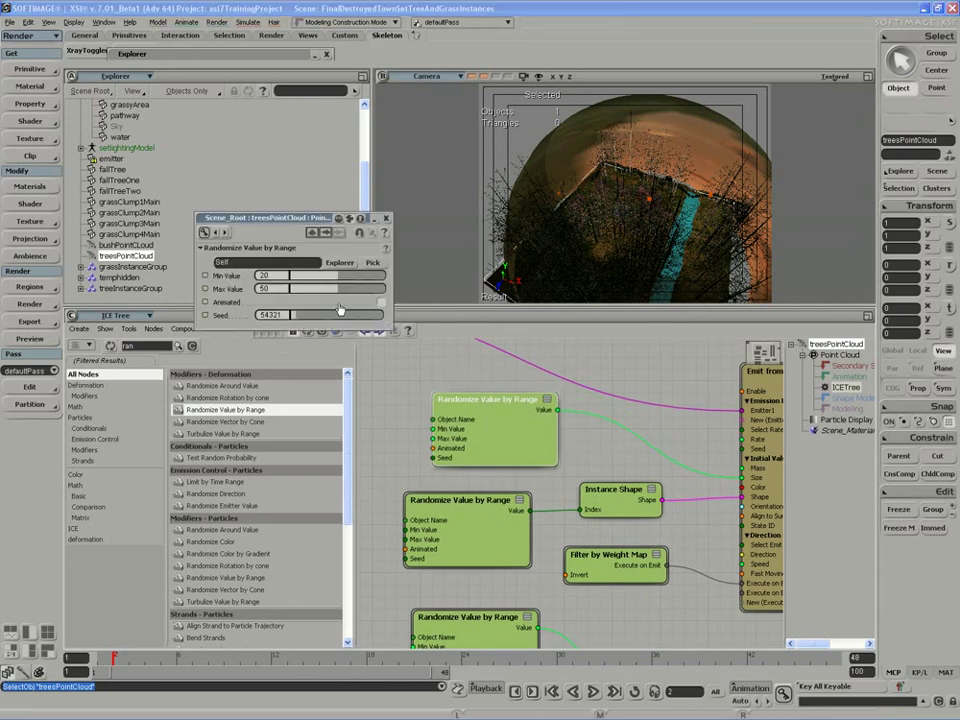
{"action": "left_click", "coordinate": [386, 219]}
Open the Size randomizer's compound, check the object reference of its Get Point ID node, and exit the compound.
{"action": "left_click", "coordinate": [547, 399]}
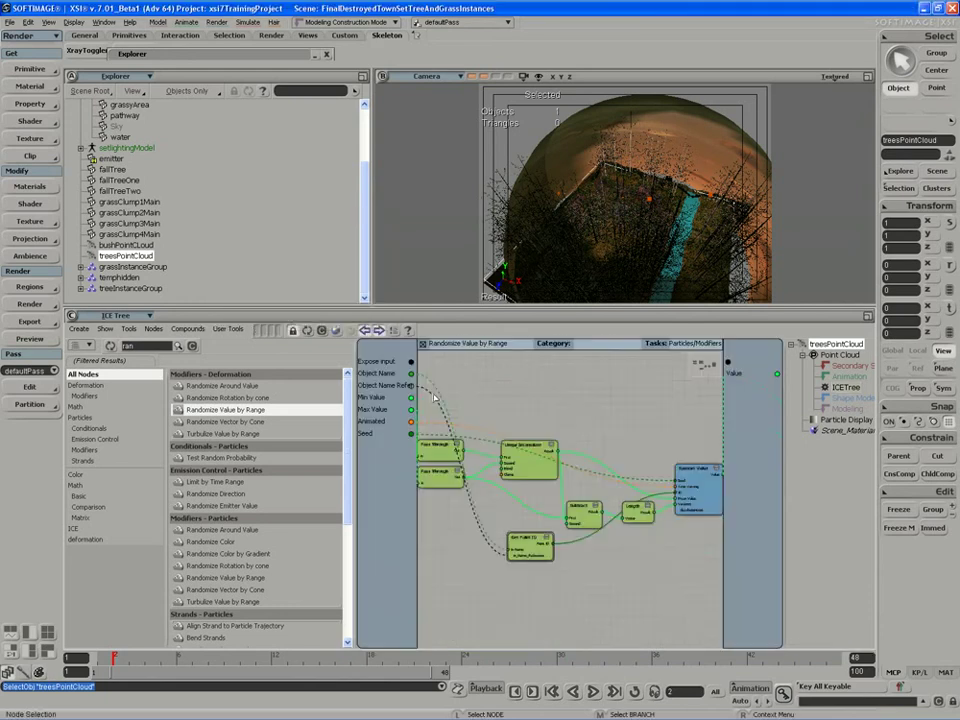
{"action": "middle_click_drag", "start_coordinate": [509, 425], "coordinate": [553, 452]}
{"action": "left_click_drag", "start_coordinate": [590, 479], "coordinate": [489, 454]}
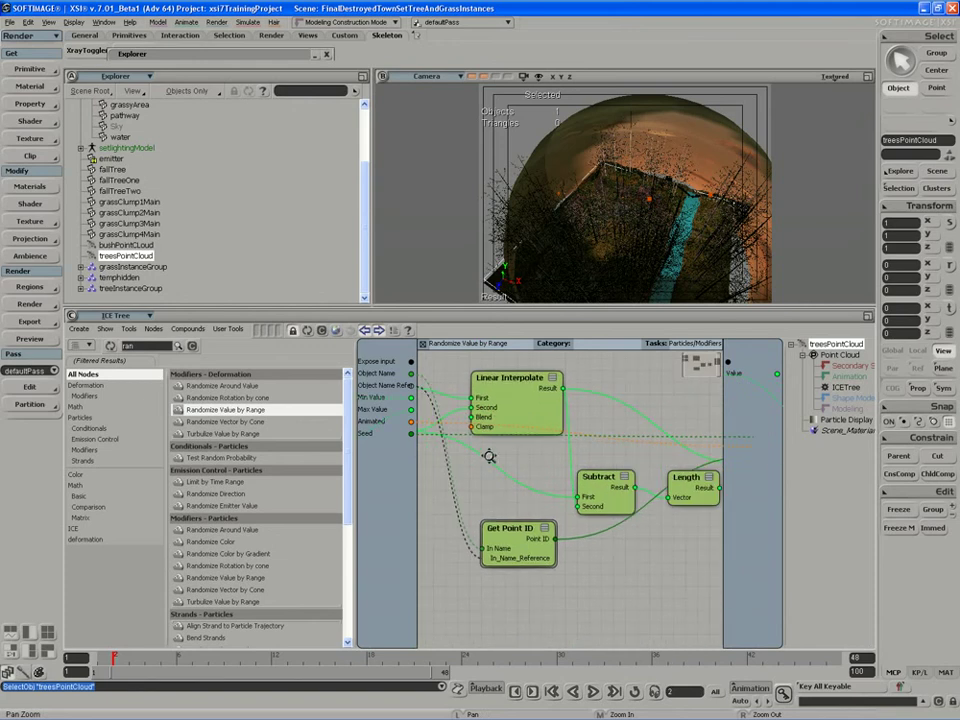
{"action": "left_click", "coordinate": [496, 528]}
{"action": "double_click", "coordinate": [496, 528]}
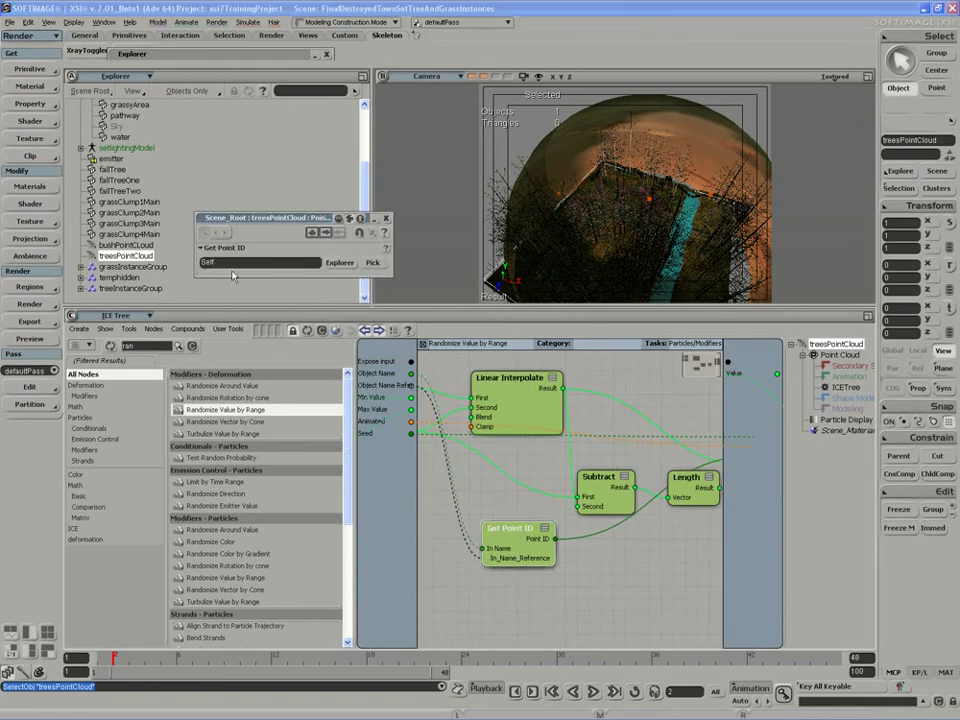
{"action": "left_click_drag", "start_coordinate": [651, 597], "coordinate": [548, 650]}
{"action": "left_click", "coordinate": [422, 345]}
Open the Filter by Weight Map properties, check the weight map reference, and look through its explorer for available data.
{"action": "middle_click_drag", "start_coordinate": [512, 499], "coordinate": [539, 535]}
{"action": "left_click_drag", "start_coordinate": [539, 535], "coordinate": [499, 466]}
{"action": "left_click", "coordinate": [544, 459]}
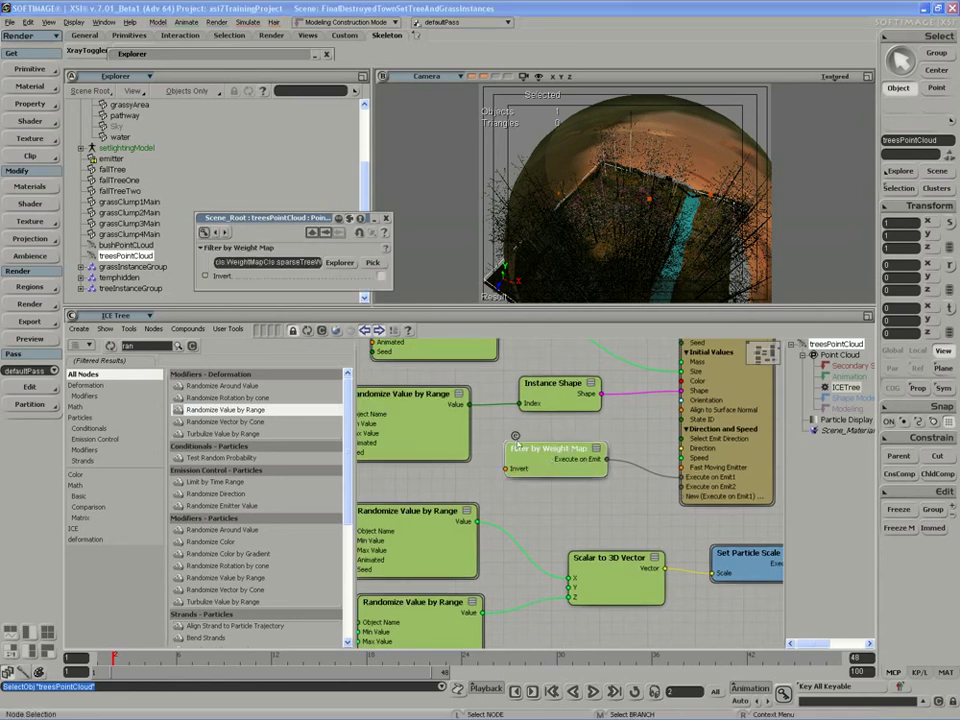
{"action": "left_click_drag", "start_coordinate": [226, 262], "coordinate": [186, 263]}
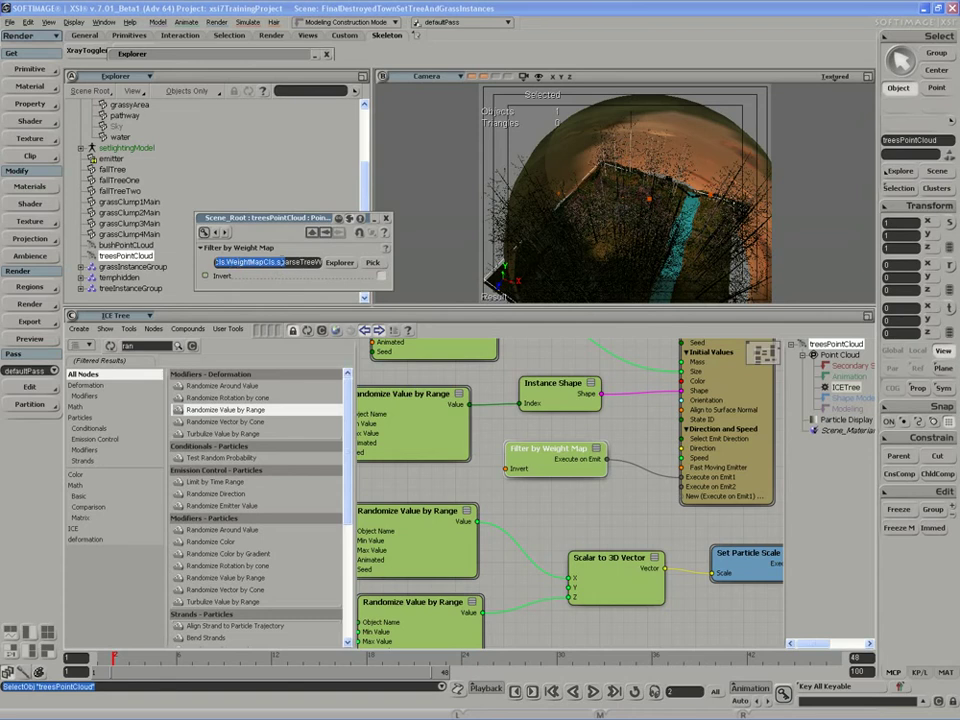
{"action": "left_click", "coordinate": [339, 262]}
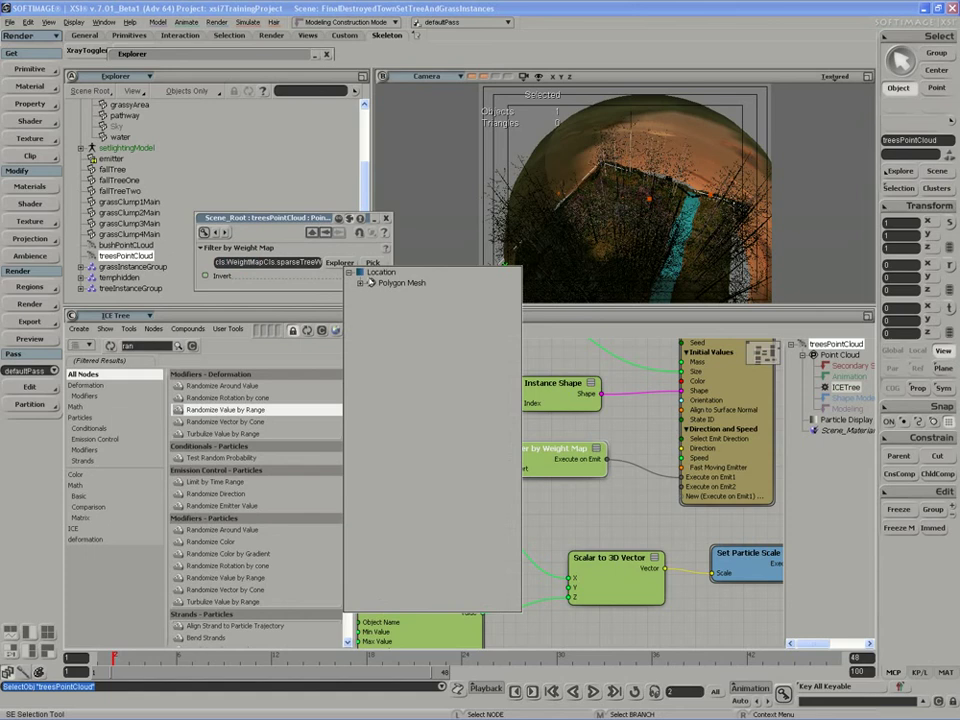
{"action": "left_click", "coordinate": [350, 289]}
{"action": "left_click", "coordinate": [565, 517]}
Collapse the Filter by Weight Map node and expand it again.
{"action": "left_click_drag", "start_coordinate": [514, 500], "coordinate": [555, 593]}
{"action": "left_click_drag", "start_coordinate": [478, 392], "coordinate": [667, 507]}
{"action": "left_click_drag", "start_coordinate": [424, 412], "coordinate": [402, 431]}
{"action": "left_click_drag", "start_coordinate": [464, 477], "coordinate": [455, 440]}
{"action": "scroll", "coordinate": [505, 502], "scroll_direction": "down", "scroll_amount": 2}
{"action": "left_click_drag", "start_coordinate": [508, 505], "coordinate": [426, 381]}
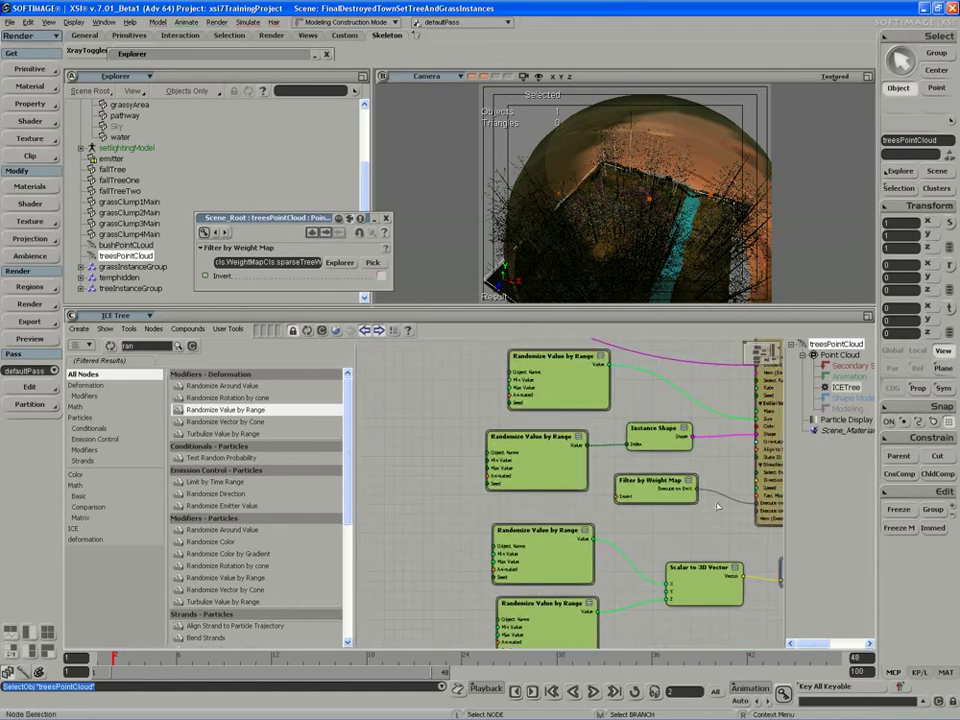
{"action": "left_click_drag", "start_coordinate": [643, 479], "coordinate": [673, 489]}
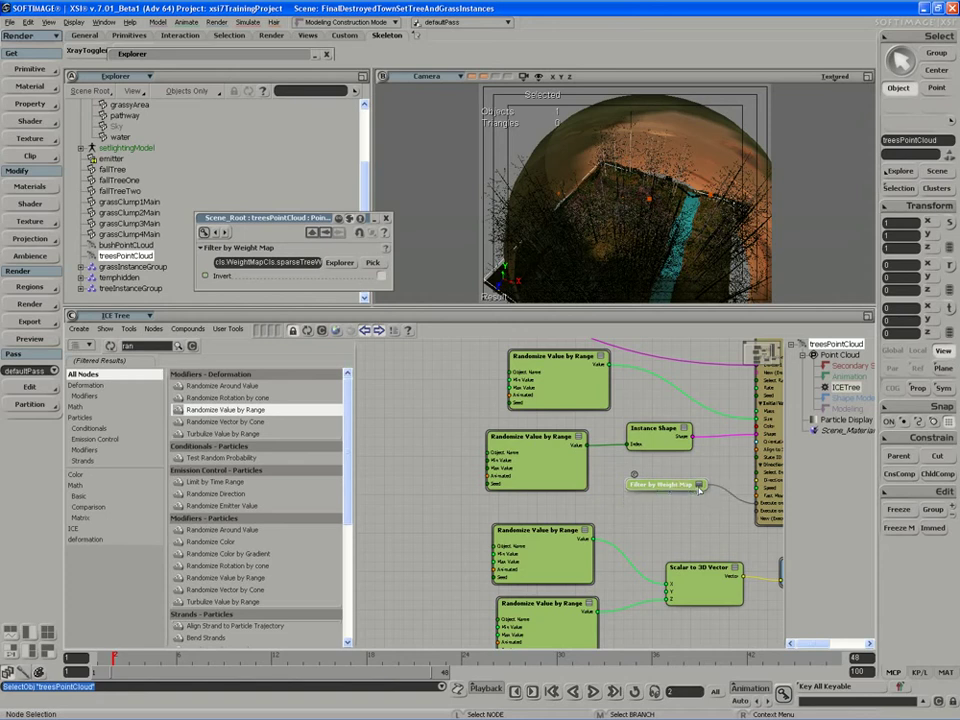
{"action": "left_click_drag", "start_coordinate": [625, 510], "coordinate": [465, 538]}
{"action": "middle_click_drag", "start_coordinate": [679, 602], "coordinate": [647, 595]}
{"action": "left_click_drag", "start_coordinate": [696, 484], "coordinate": [653, 539]}
{"action": "left_click_drag", "start_coordinate": [721, 466], "coordinate": [757, 467]}
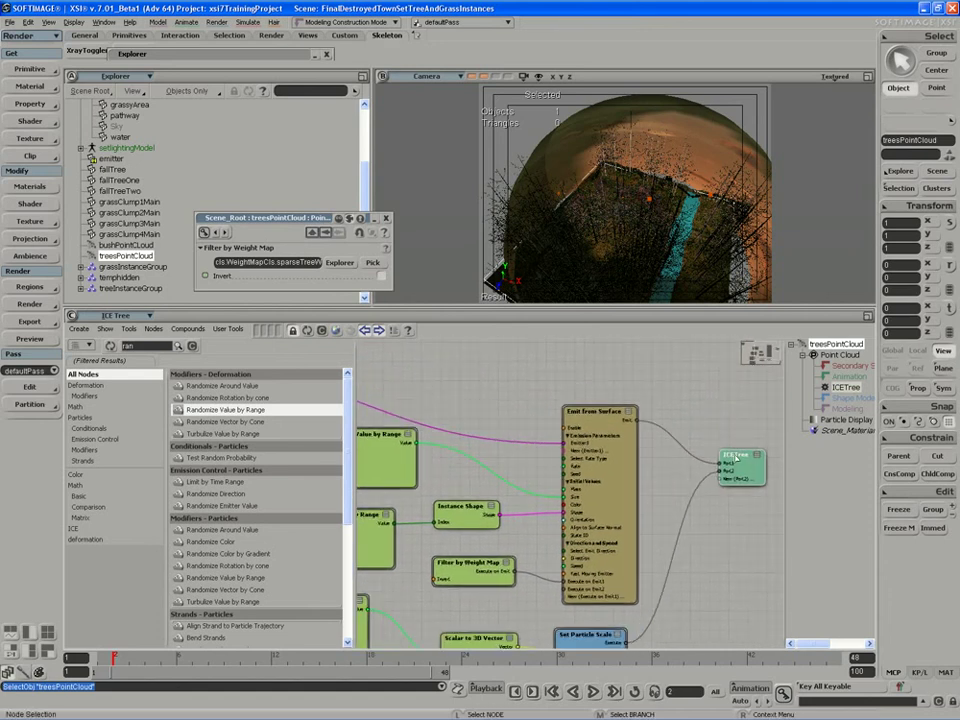
{"action": "right_click", "coordinate": [736, 456]}
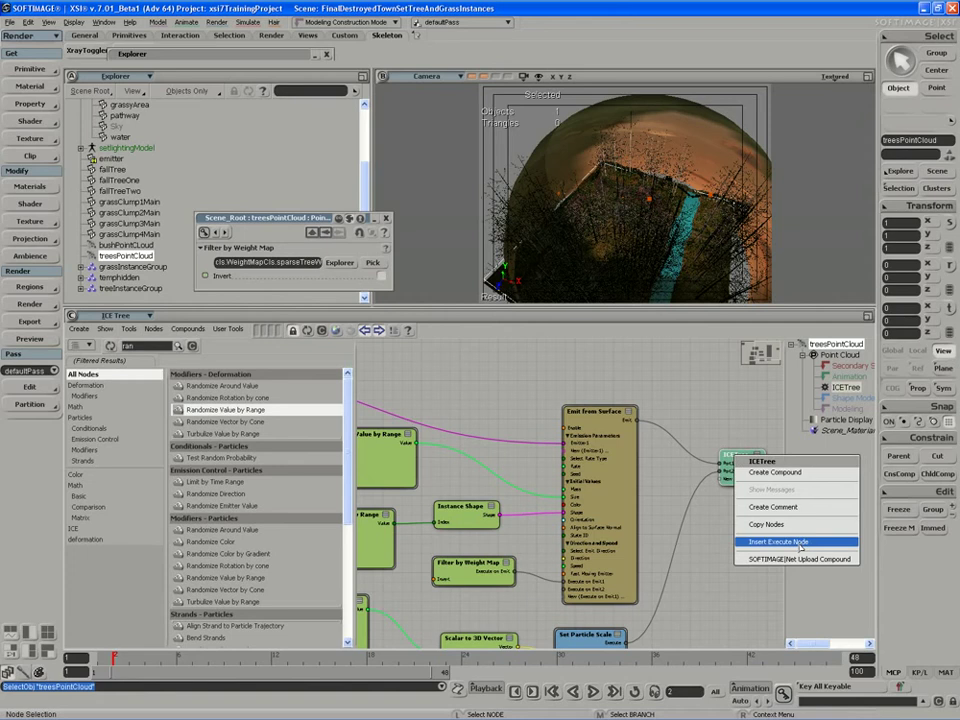
{"action": "left_click", "coordinate": [720, 549]}
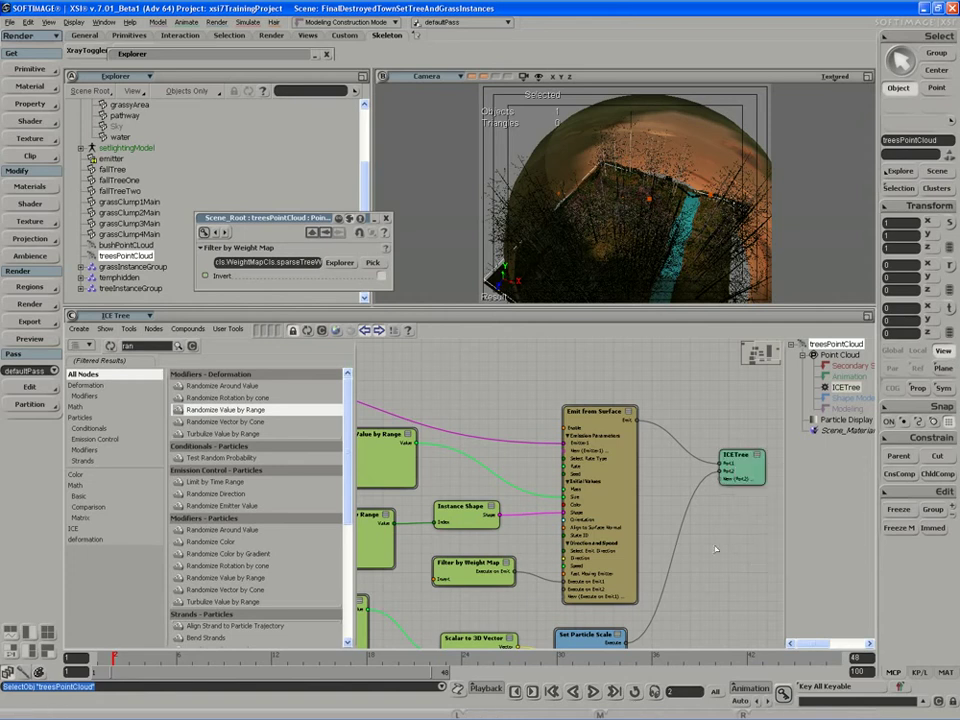
{"action": "key", "text": "z"}
{"action": "left_click_drag", "start_coordinate": [629, 493], "coordinate": [623, 503]}
{"action": "middle_click_drag", "start_coordinate": [623, 503], "coordinate": [632, 437]}
{"action": "left_click_drag", "start_coordinate": [640, 484], "coordinate": [628, 448]}
{"action": "right_click_drag", "start_coordinate": [628, 448], "coordinate": [610, 440]}
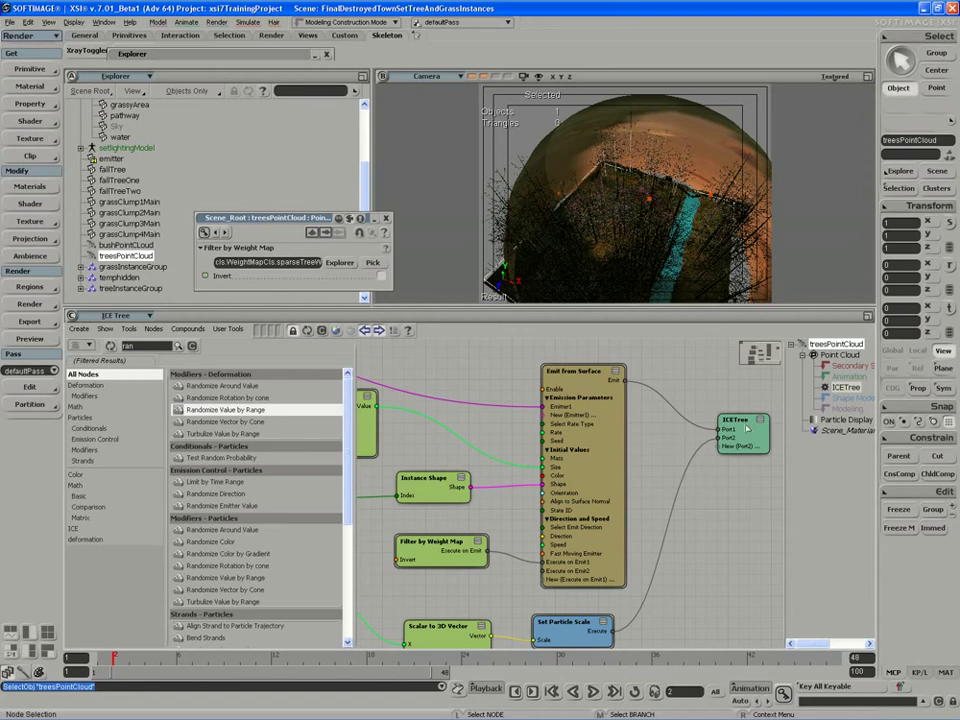
Insert an Execute node at the ICETree node to take over its incoming Emit from Surface and Set Particle Scale connections.
{"action": "left_click_drag", "start_coordinate": [737, 427], "coordinate": [741, 427]}
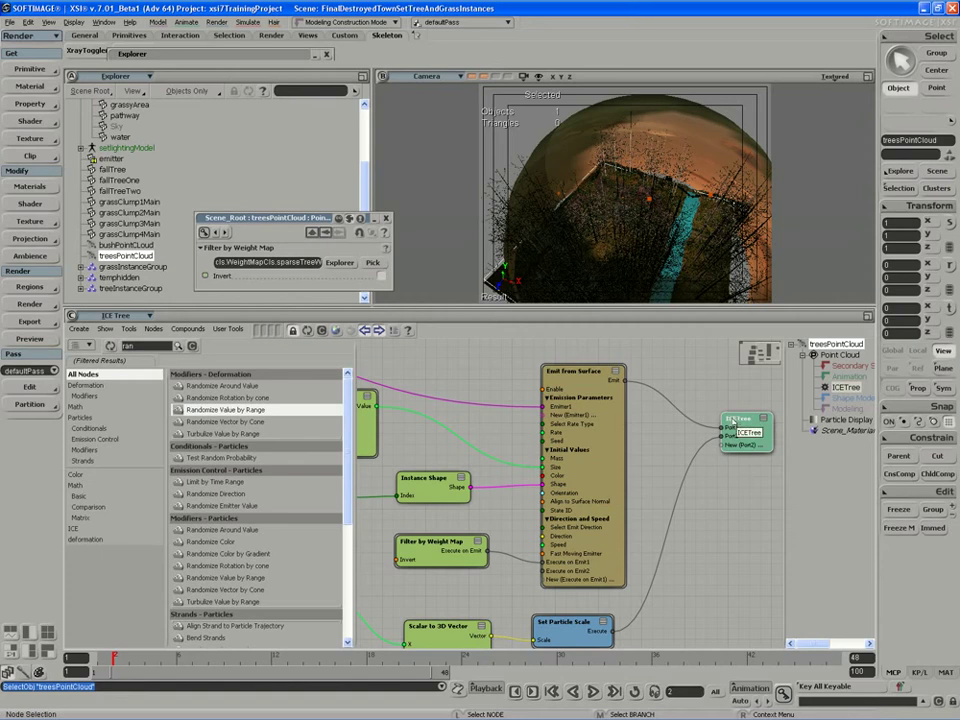
{"action": "right_click", "coordinate": [734, 419]}
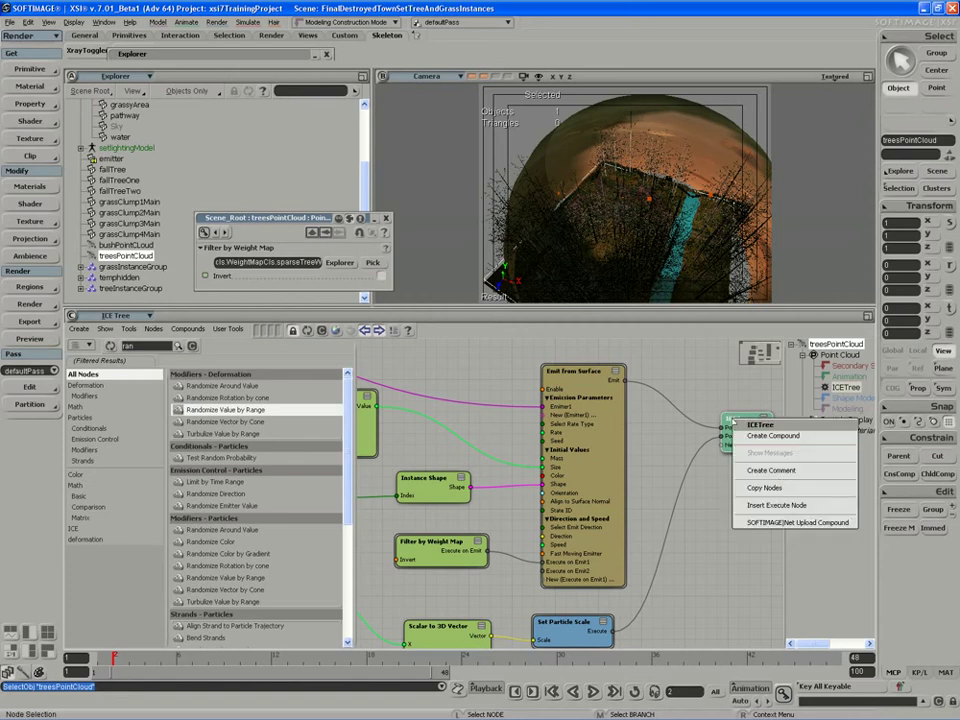
{"action": "left_click", "coordinate": [790, 506]}
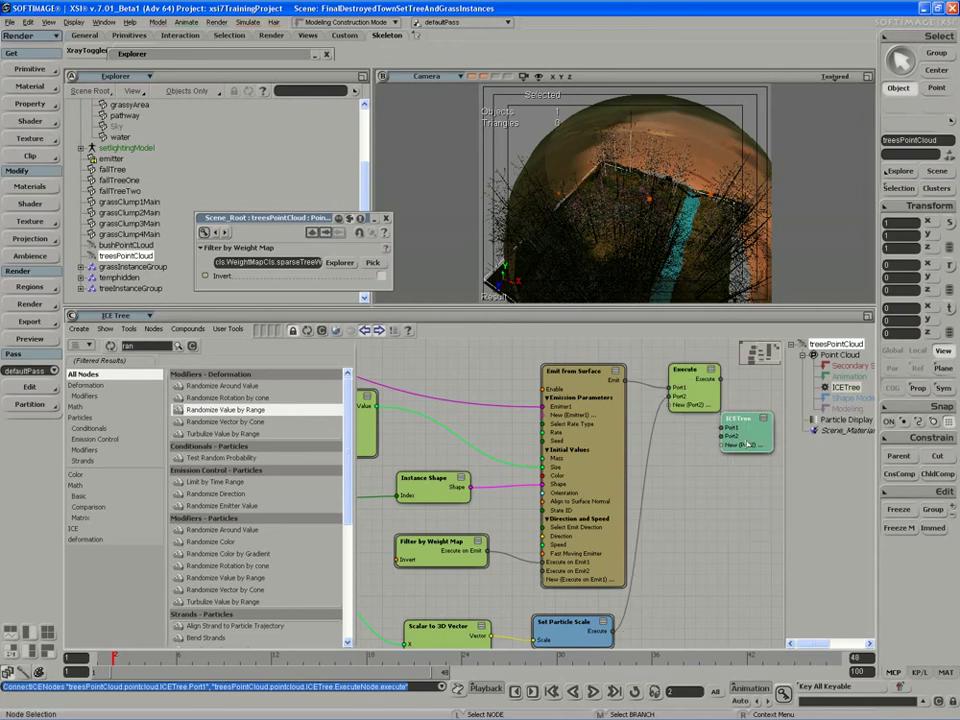
Rearrange the Execute and ICETree nodes side by side beyond the Emit from Surface node, with space between them.
{"action": "left_click_drag", "start_coordinate": [740, 432], "coordinate": [766, 431]}
{"action": "left_click_drag", "start_coordinate": [697, 375], "coordinate": [692, 417]}
{"action": "key", "text": "s"}
{"action": "left_click_drag", "start_coordinate": [715, 487], "coordinate": [642, 486]}
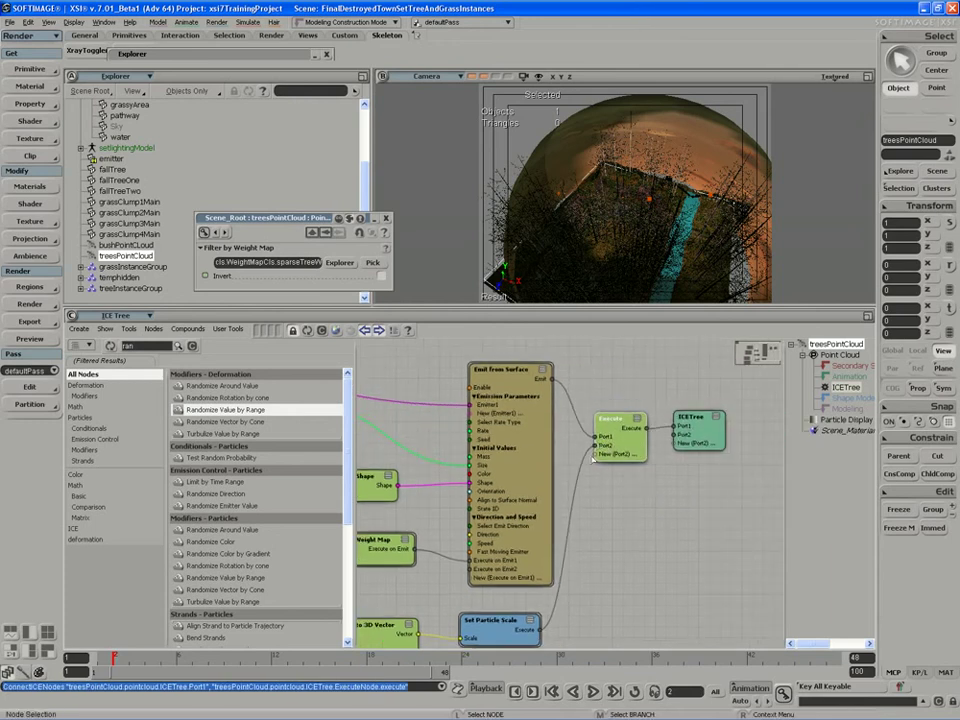
{"action": "left_click_drag", "start_coordinate": [612, 446], "coordinate": [609, 440]}
{"action": "left_click_drag", "start_coordinate": [698, 435], "coordinate": [715, 431]}
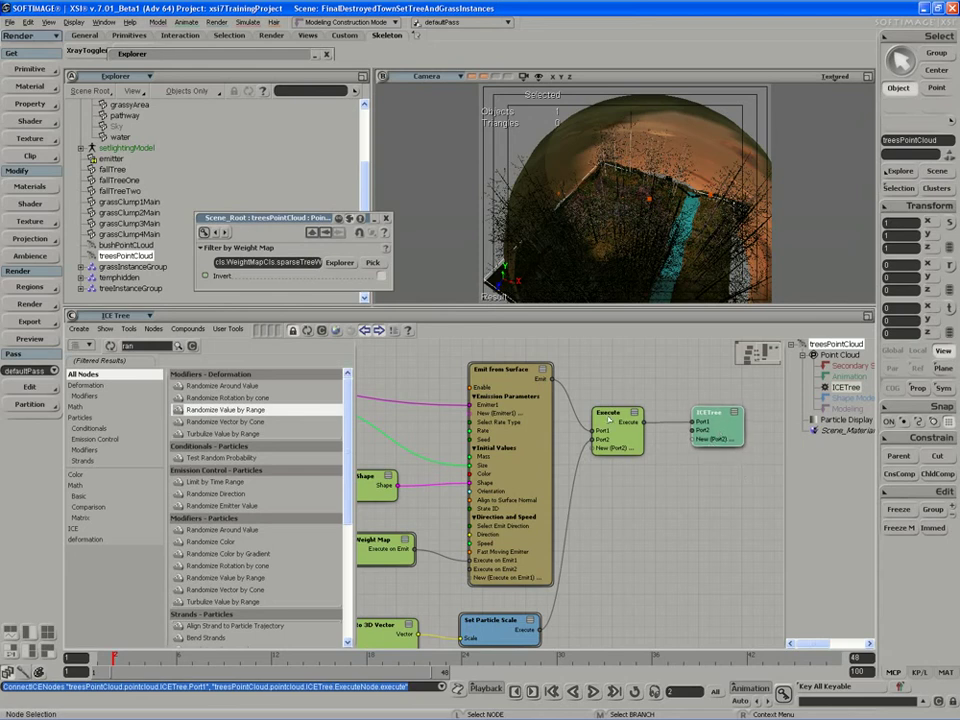
Group the emission, randomizer, scale and Execute nodes into one compound, leaving the Get emitter and ICETree nodes outside.
{"action": "left_click_drag", "start_coordinate": [608, 420], "coordinate": [695, 426]}
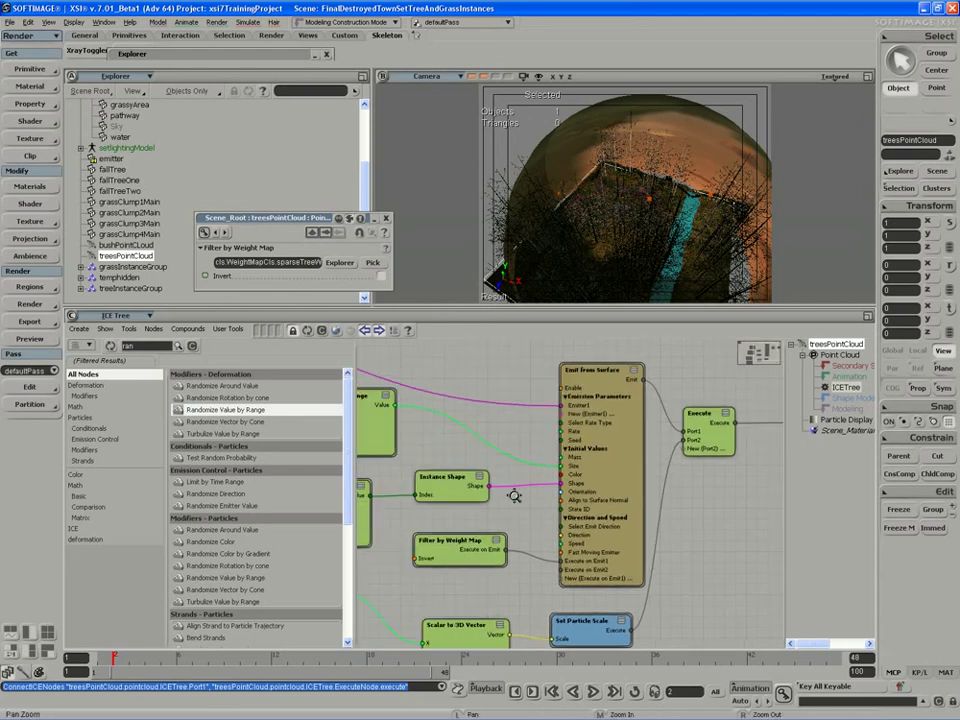
{"action": "scroll", "coordinate": [518, 496], "scroll_direction": "down", "scroll_amount": 3}
{"action": "left_click_drag", "start_coordinate": [516, 493], "coordinate": [561, 465]}
{"action": "scroll", "coordinate": [552, 466], "scroll_direction": "down", "scroll_amount": 2}
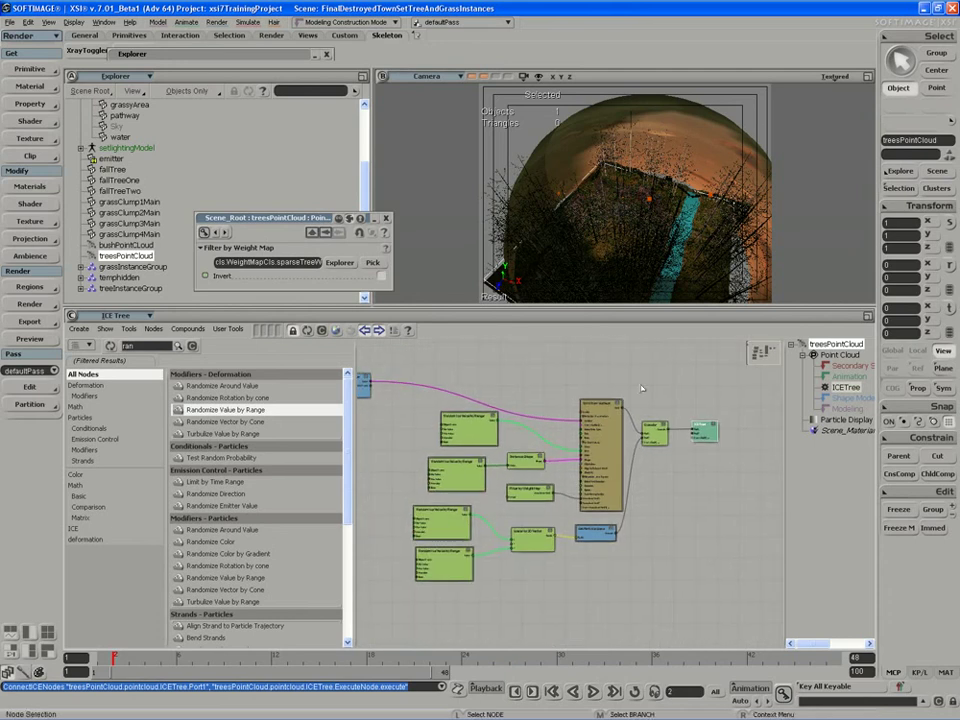
{"action": "left_click_drag", "start_coordinate": [681, 364], "coordinate": [401, 613]}
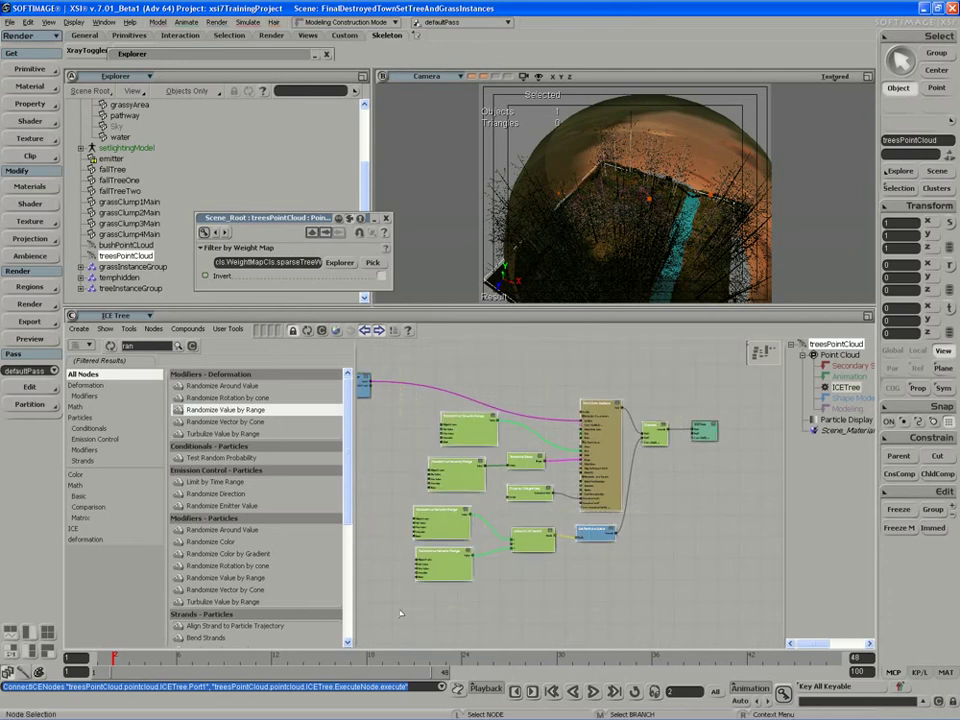
{"action": "right_click", "coordinate": [608, 410]}
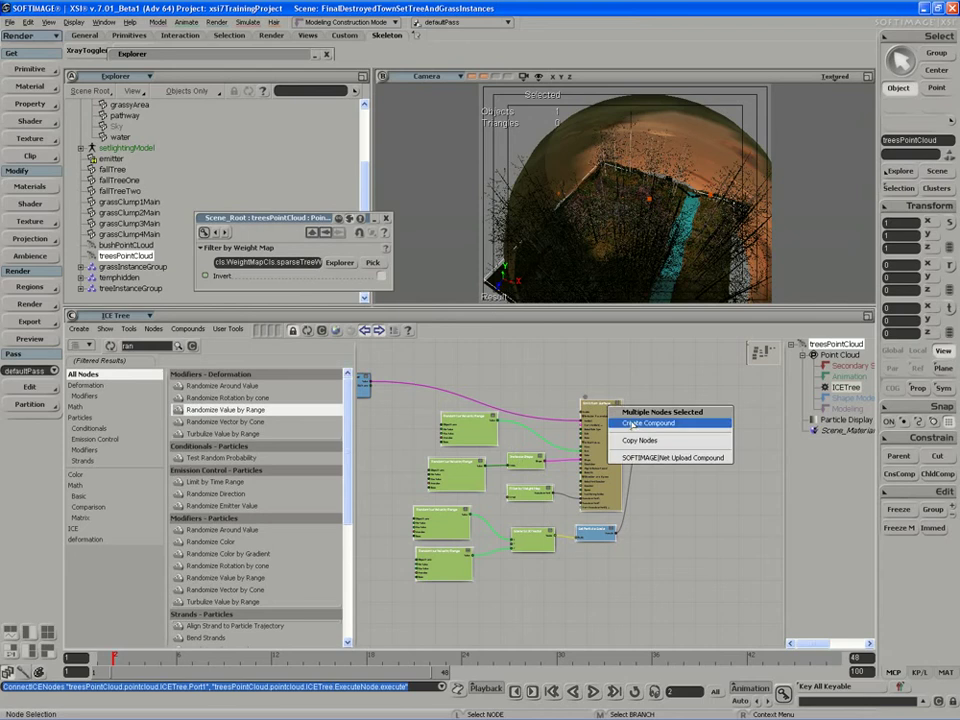
{"action": "left_click", "coordinate": [632, 423]}
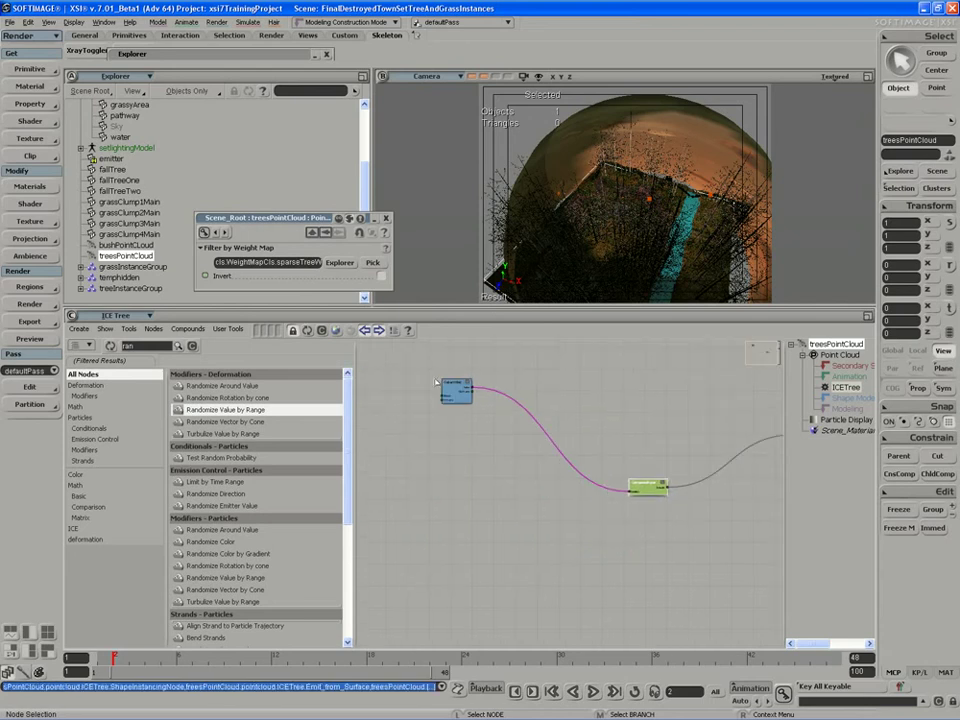
Examine the new compound node's ports and its connections to the Get emitter and ICETree nodes.
{"action": "left_click_drag", "start_coordinate": [450, 389], "coordinate": [459, 417]}
{"action": "scroll", "coordinate": [456, 424], "scroll_direction": "up", "scroll_amount": 3}
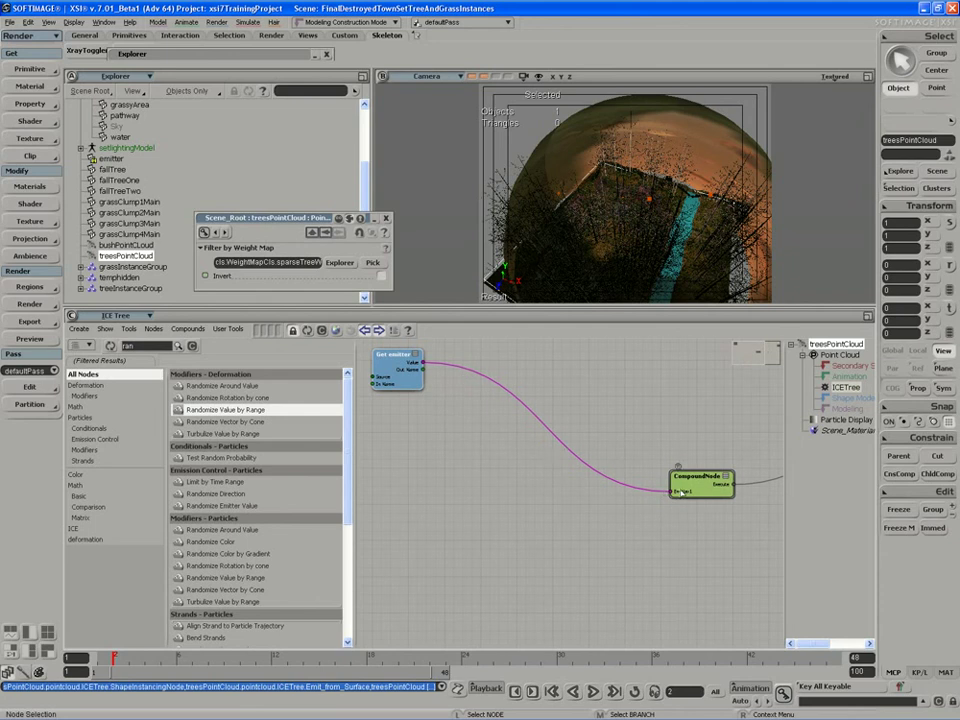
{"action": "scroll", "coordinate": [665, 492], "scroll_direction": "up", "scroll_amount": 2}
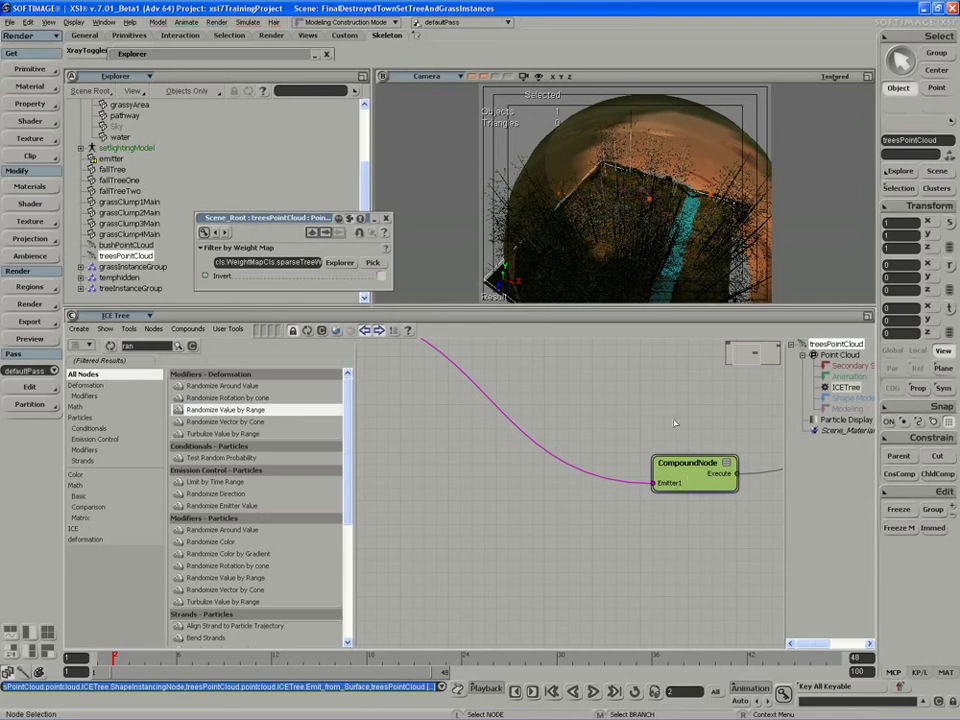
{"action": "left_click_drag", "start_coordinate": [680, 487], "coordinate": [642, 478]}
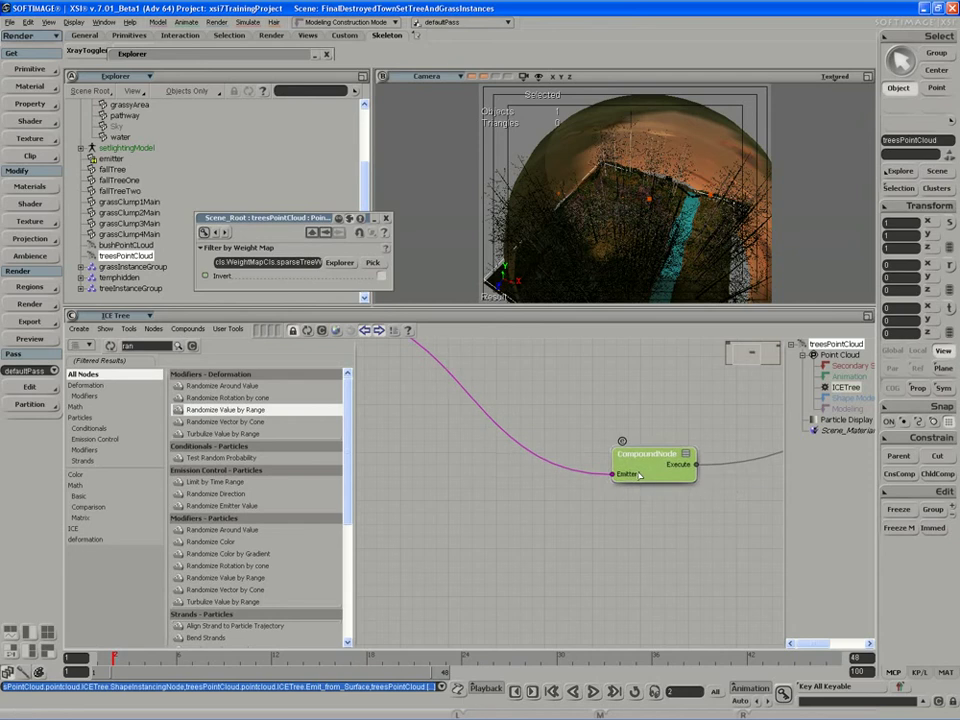
{"action": "key", "text": "z"}
{"action": "left_click_drag", "start_coordinate": [700, 489], "coordinate": [560, 534]}
{"action": "key", "text": "z"}
{"action": "right_click", "coordinate": [641, 507]}
{"action": "left_click_drag", "start_coordinate": [759, 458], "coordinate": [658, 463]}
{"action": "key", "text": "z"}
{"action": "middle_click", "coordinate": [502, 534]}
{"action": "left_click_drag", "start_coordinate": [502, 534], "coordinate": [630, 492]}
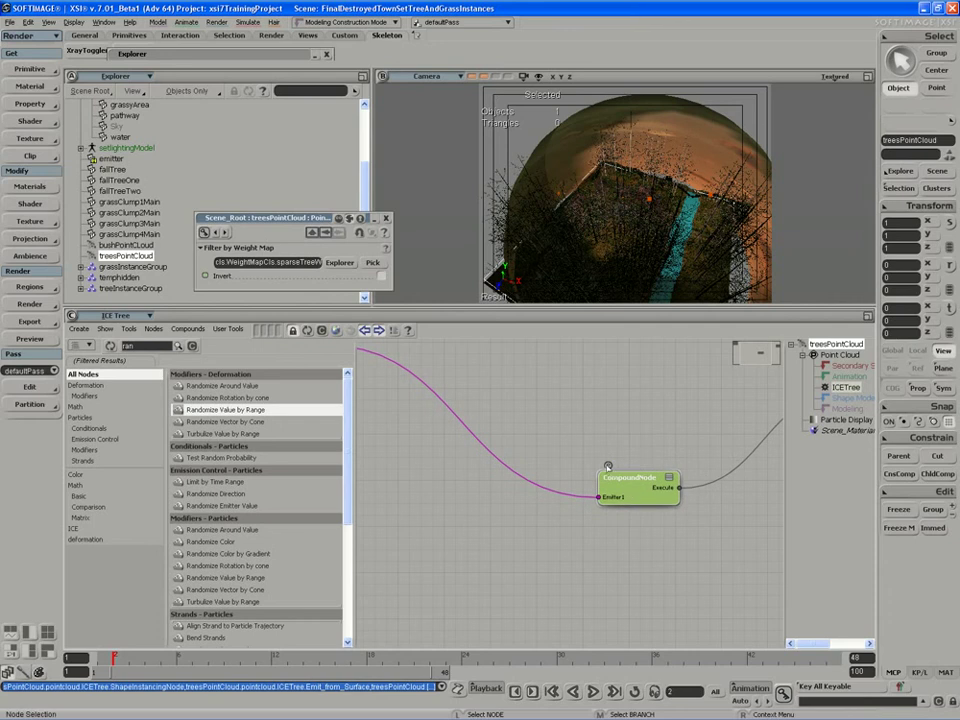
Open the new compound for editing and rename it HighFreqSetDetail.
{"action": "double_click", "coordinate": [607, 467]}
{"action": "key", "text": "z"}
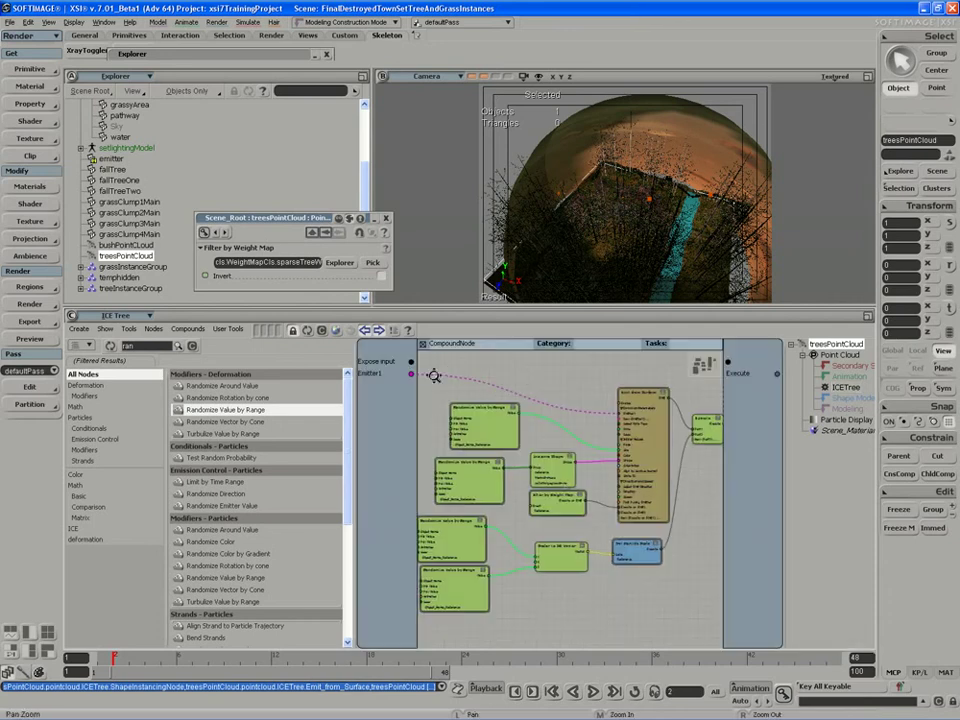
{"action": "left_click_drag", "start_coordinate": [442, 373], "coordinate": [467, 384]}
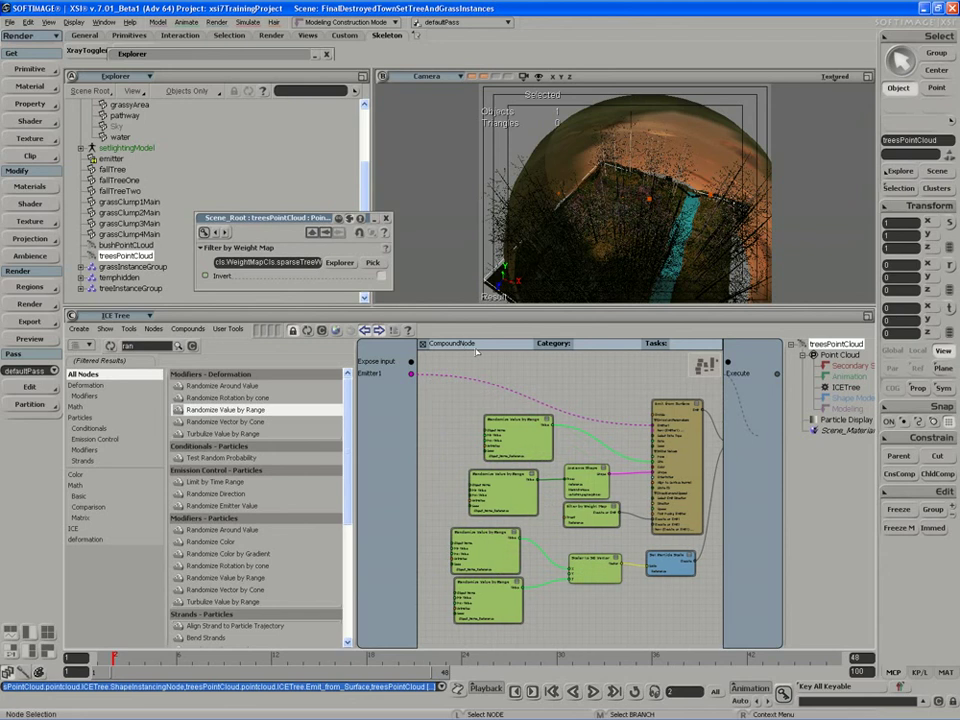
{"action": "double_click", "coordinate": [461, 343]}
{"action": "type", "text": "High"}
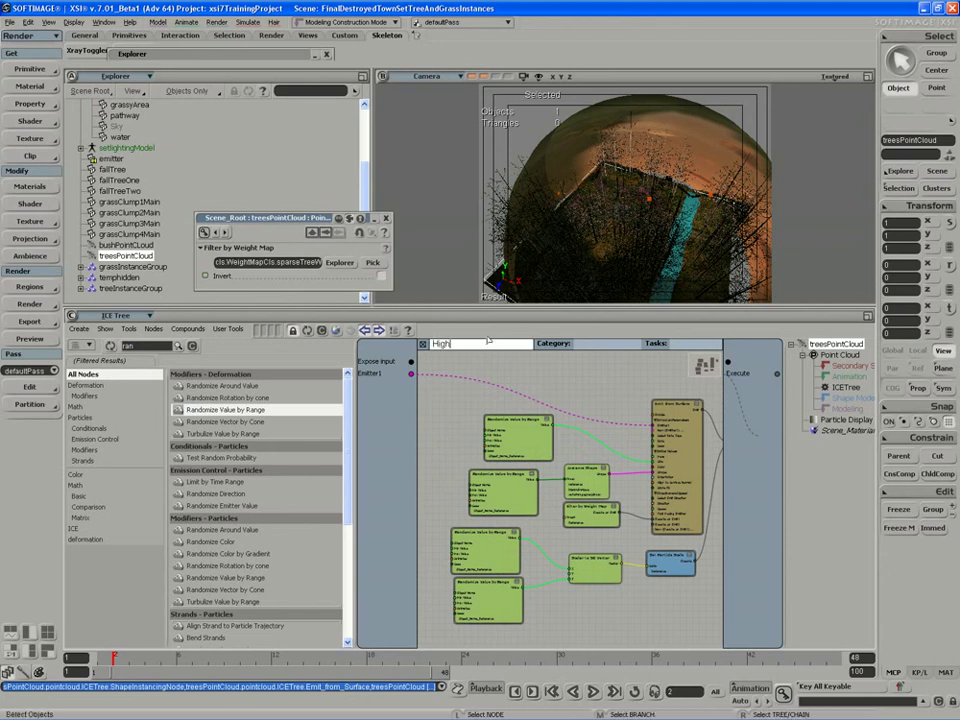
{"action": "type", "text": "FreqSetDetail"}
{"action": "key", "text": "Return"}
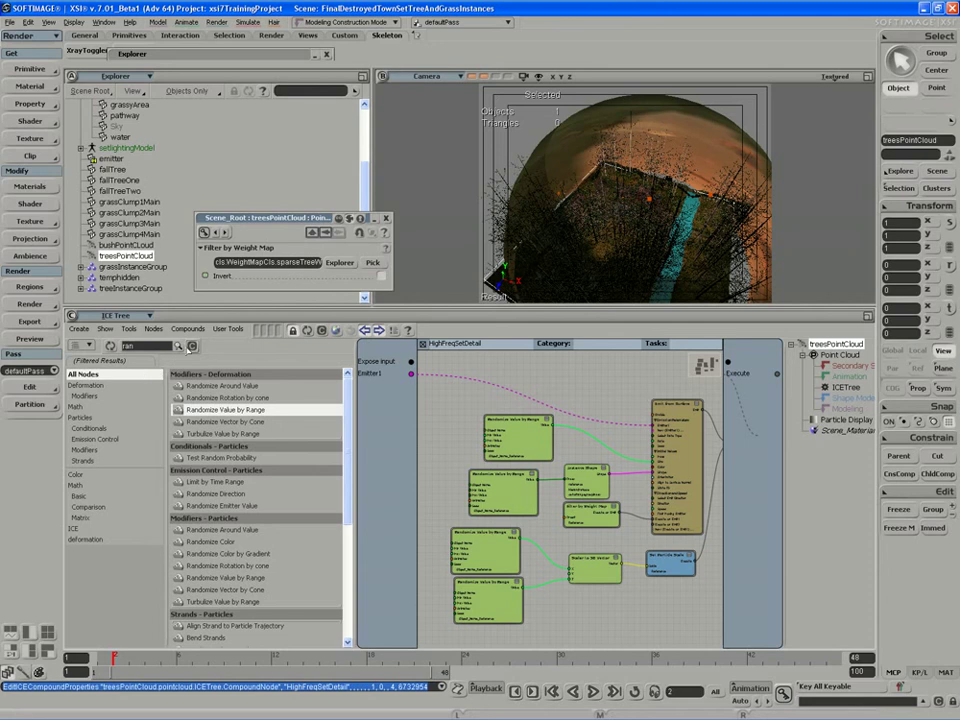
Clear the node filter, check the ICE category in the node library, and set the compound's category to ICE.
{"action": "left_click", "coordinate": [192, 347]}
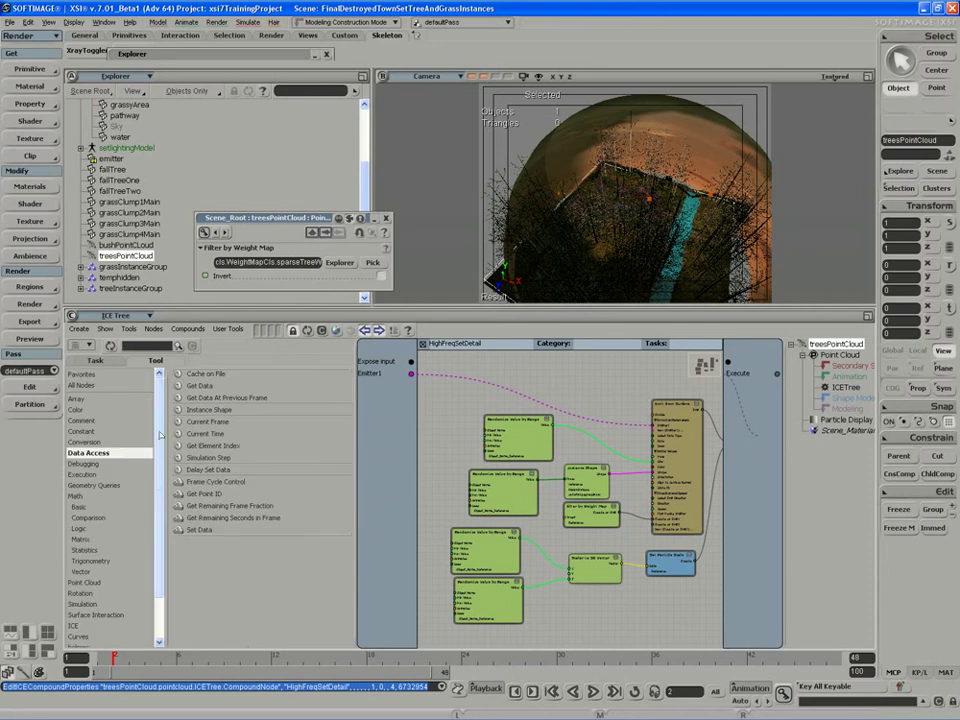
{"action": "scroll", "coordinate": [150, 403], "scroll_direction": "down", "scroll_amount": 2}
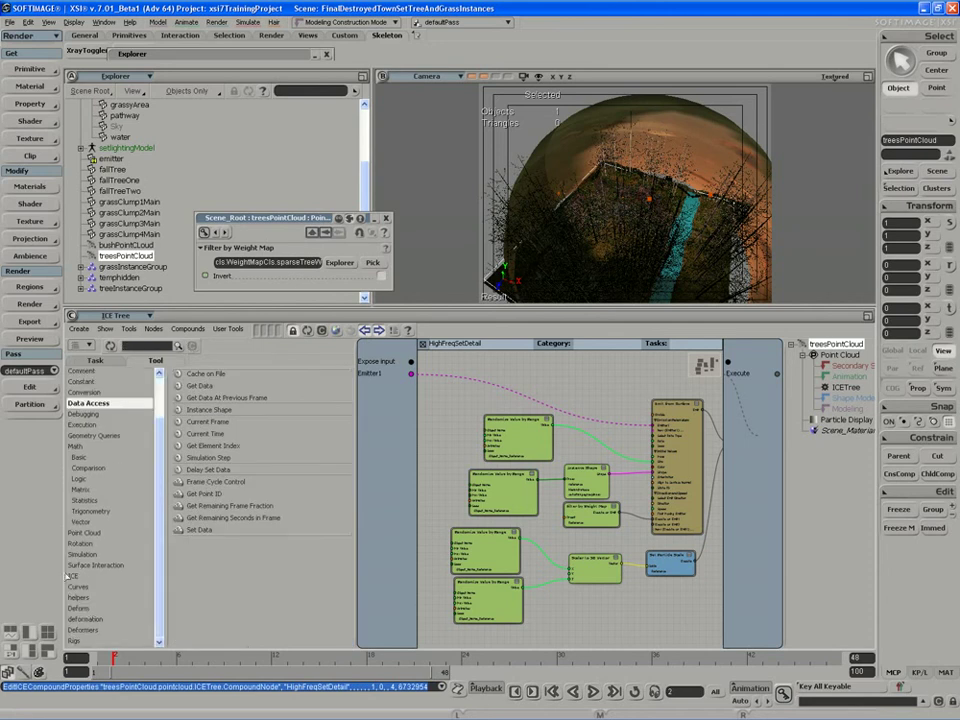
{"action": "left_click", "coordinate": [76, 577]}
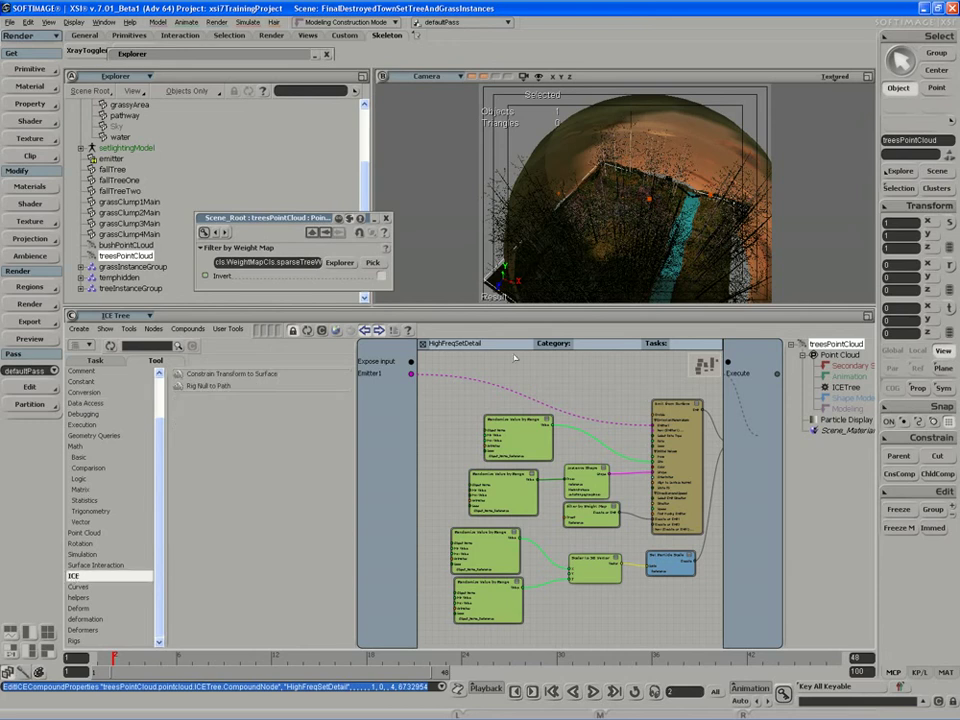
{"action": "left_click", "coordinate": [601, 345]}
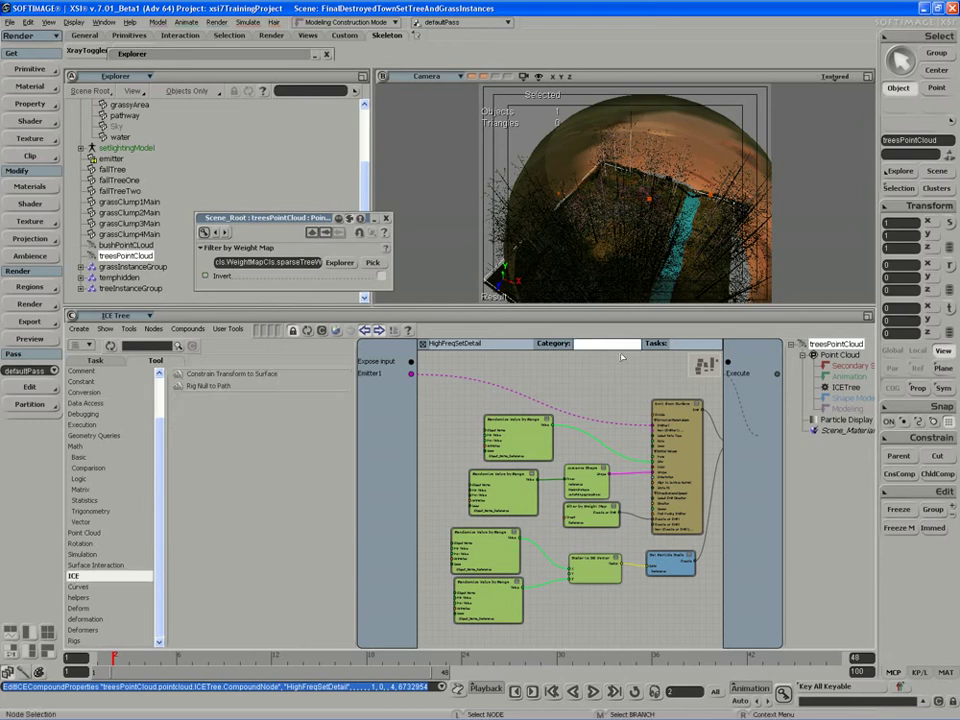
{"action": "type", "text": "ICE"}
{"action": "key", "text": "Return"}
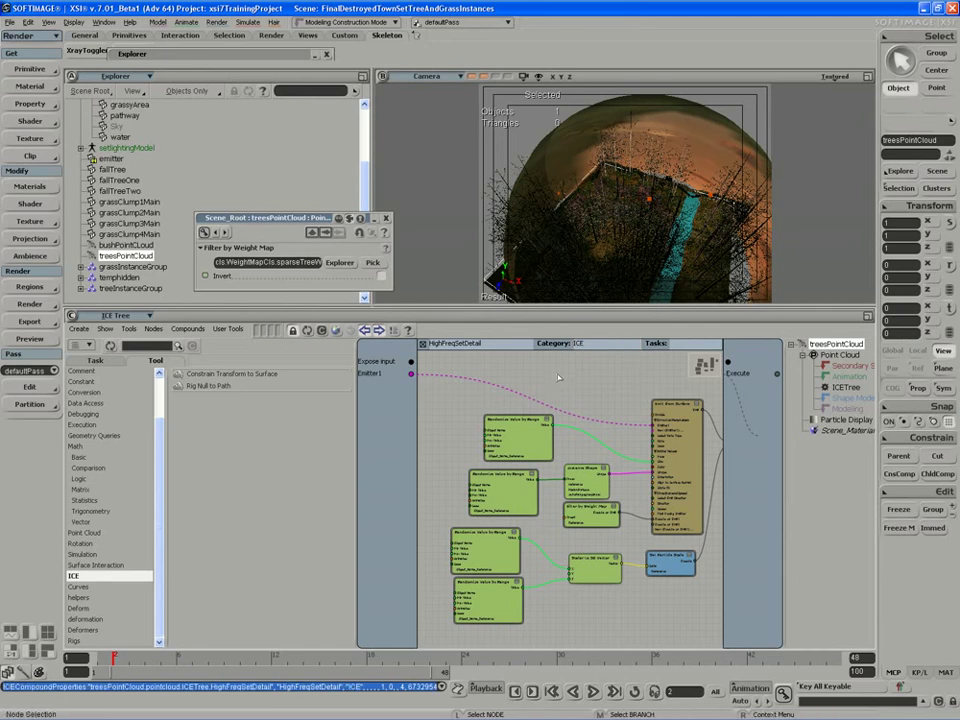
Exit the HighFreqSetDetail compound to check its node in the tree, and open it again for editing.
{"action": "middle_click_drag", "start_coordinate": [558, 382], "coordinate": [547, 426]}
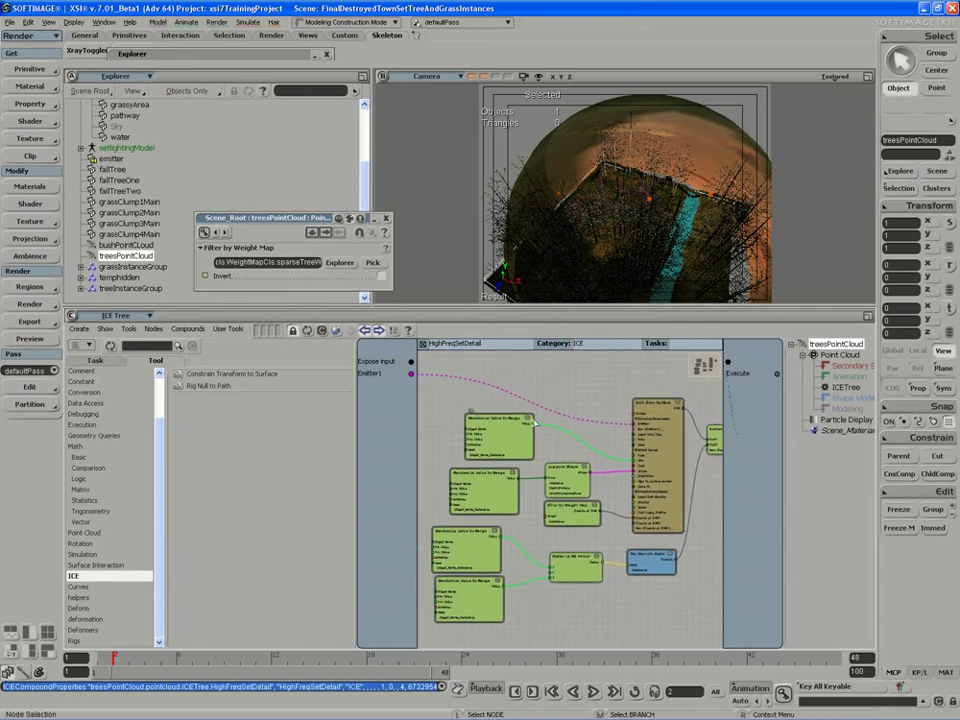
{"action": "key", "text": "Escape"}
{"action": "scroll", "coordinate": [521, 476], "scroll_direction": "up", "scroll_amount": 3}
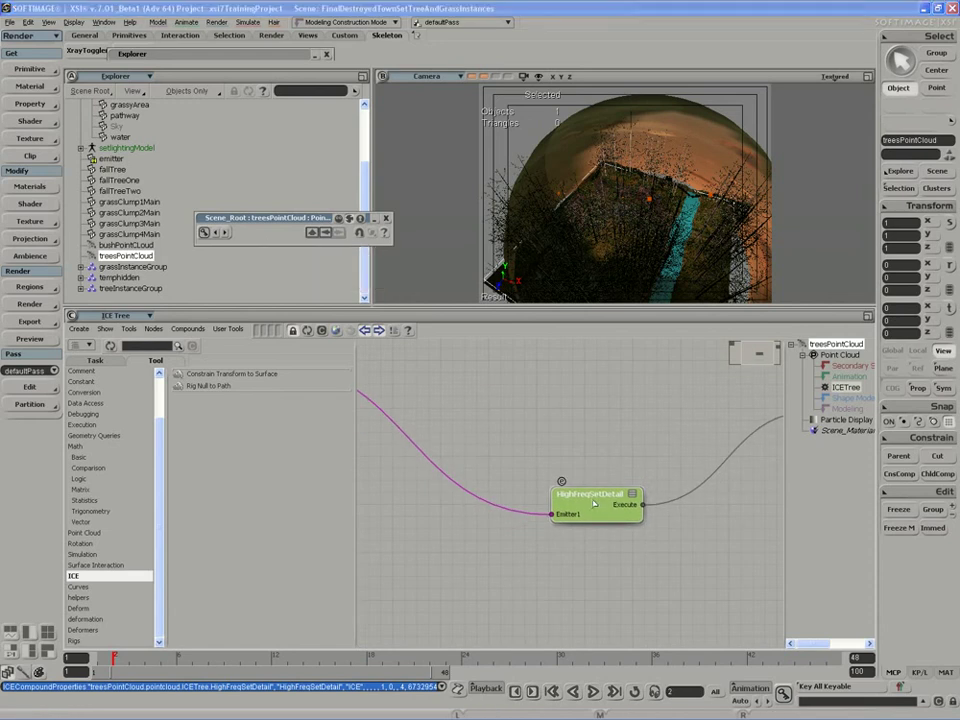
{"action": "middle_click_drag", "start_coordinate": [560, 513], "coordinate": [557, 484]}
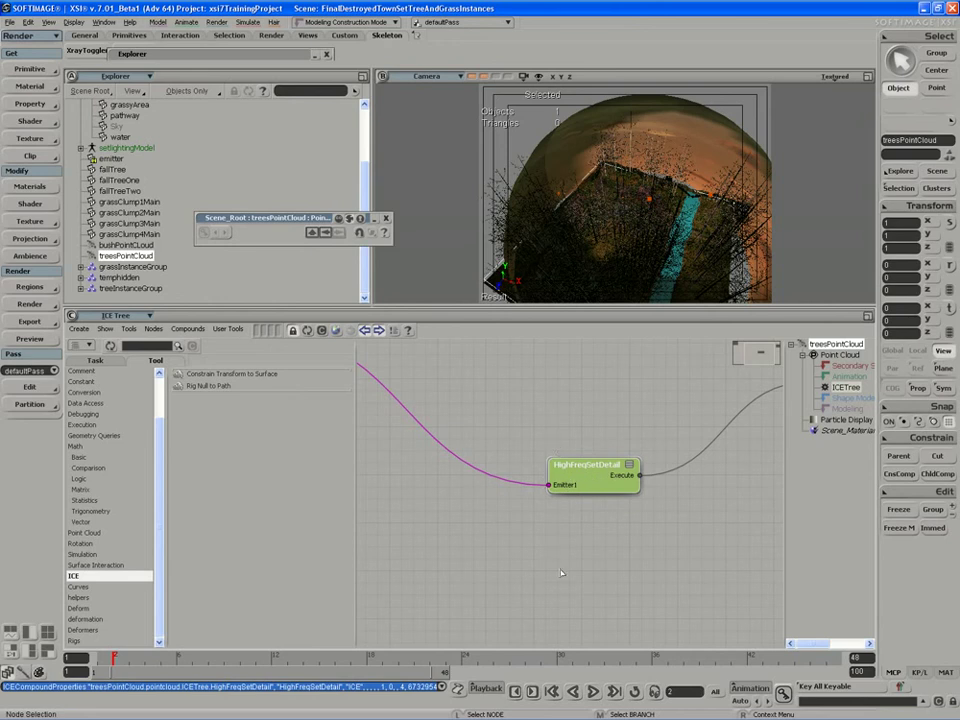
{"action": "left_click_drag", "start_coordinate": [577, 473], "coordinate": [571, 470]}
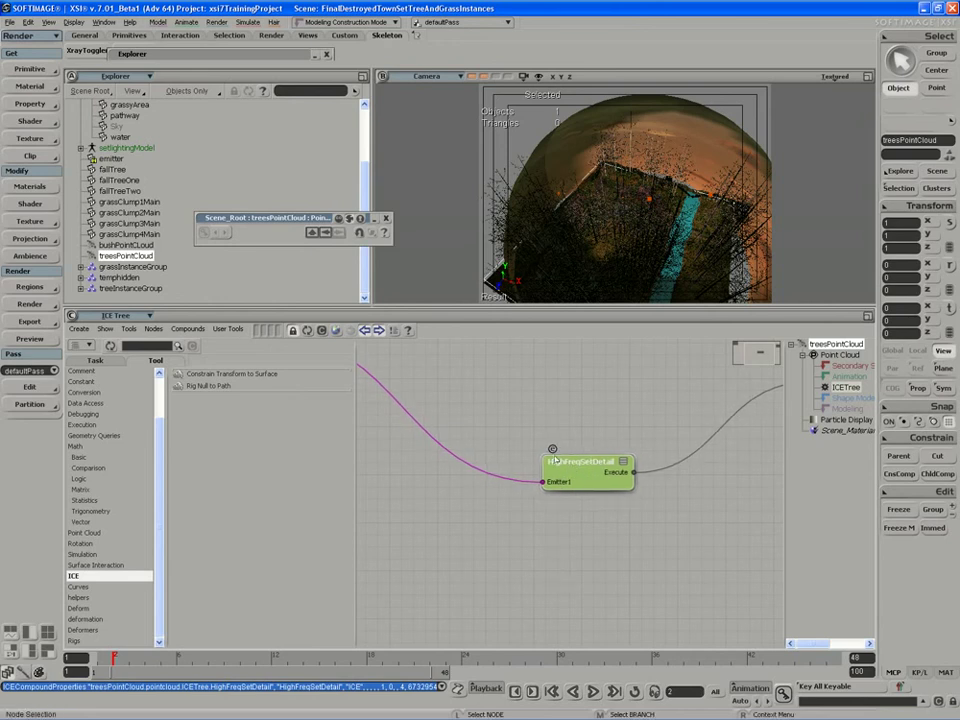
{"action": "double_click", "coordinate": [571, 470]}
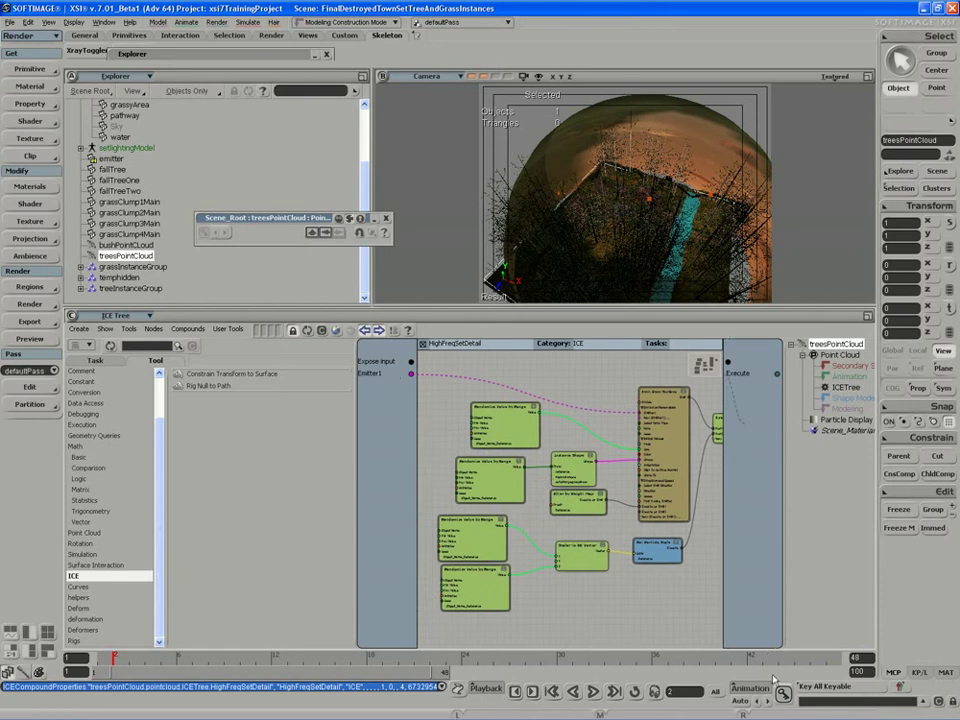
{"action": "left_click", "coordinate": [366, 331]}
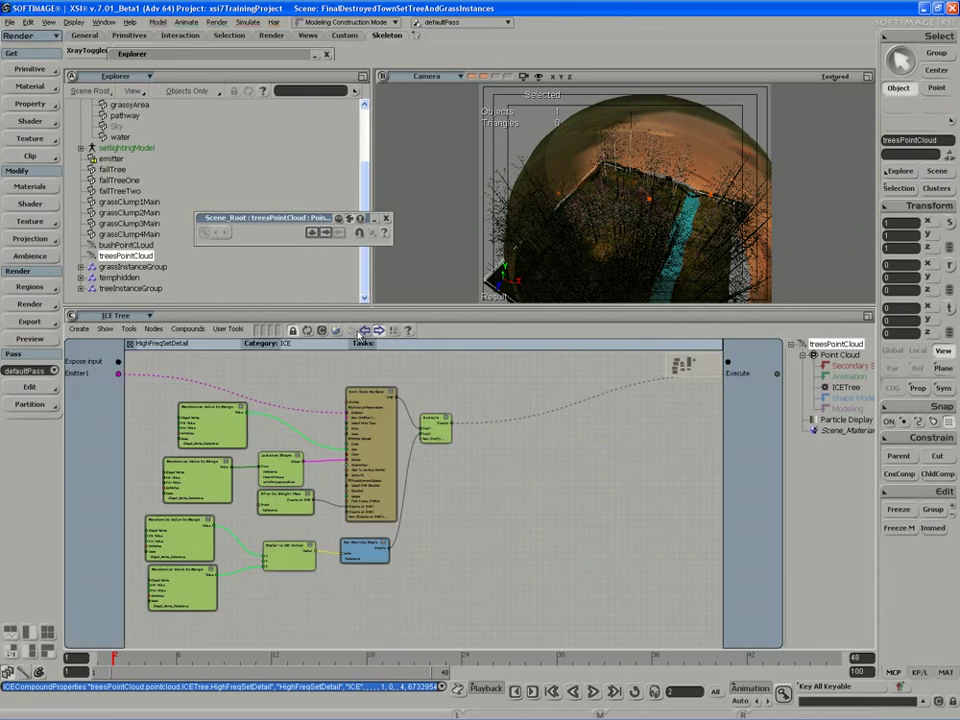
{"action": "left_click", "coordinate": [366, 331]}
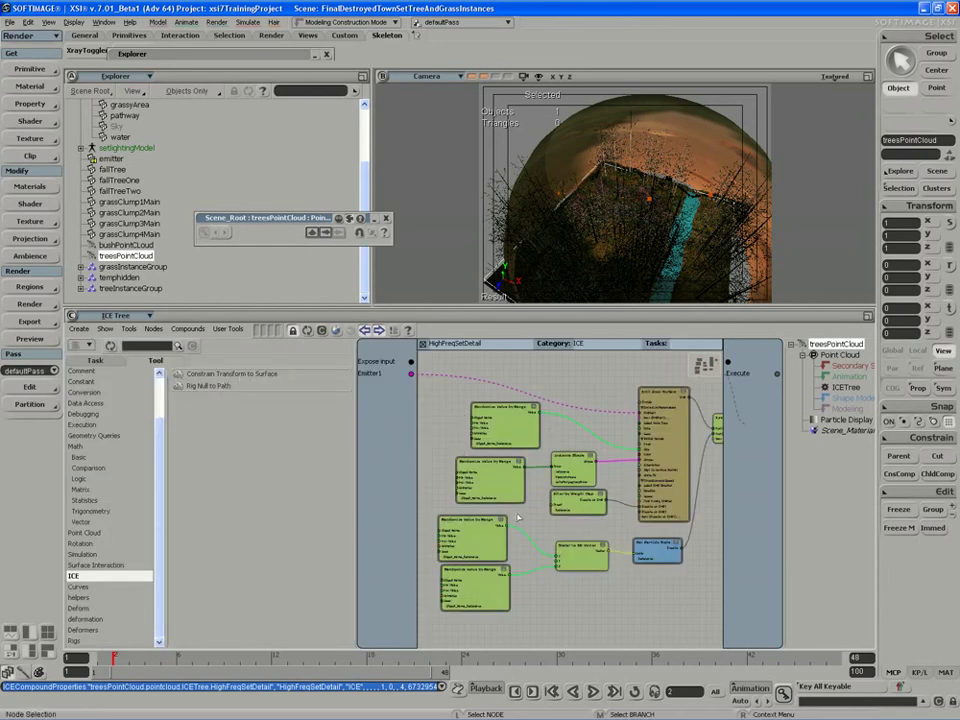
Expose the Min Value and Max Value of the Randomize Value by Range node feeding the emission Size as compound inputs.
{"action": "scroll", "coordinate": [519, 517], "scroll_direction": "up", "scroll_amount": 2}
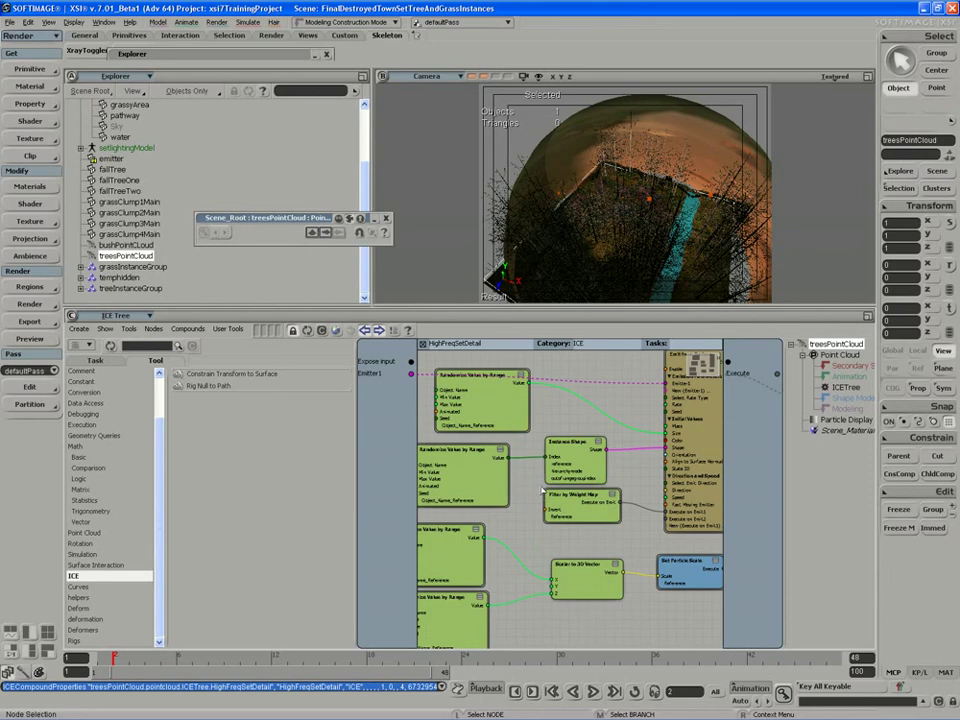
{"action": "left_click_drag", "start_coordinate": [502, 468], "coordinate": [557, 510]}
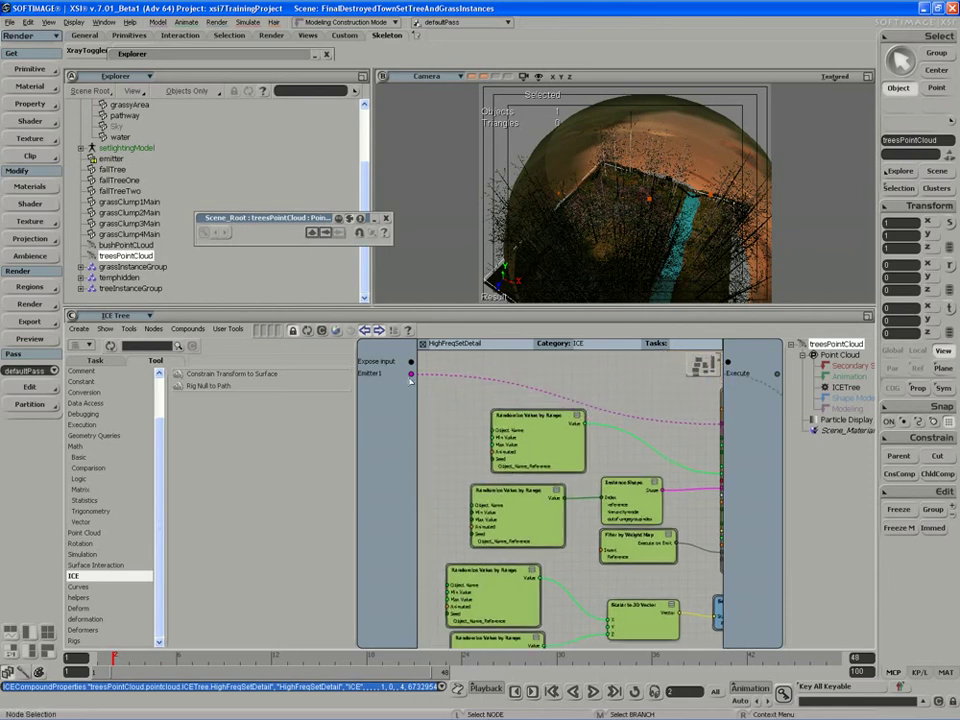
{"action": "left_click_drag", "start_coordinate": [471, 422], "coordinate": [413, 443]}
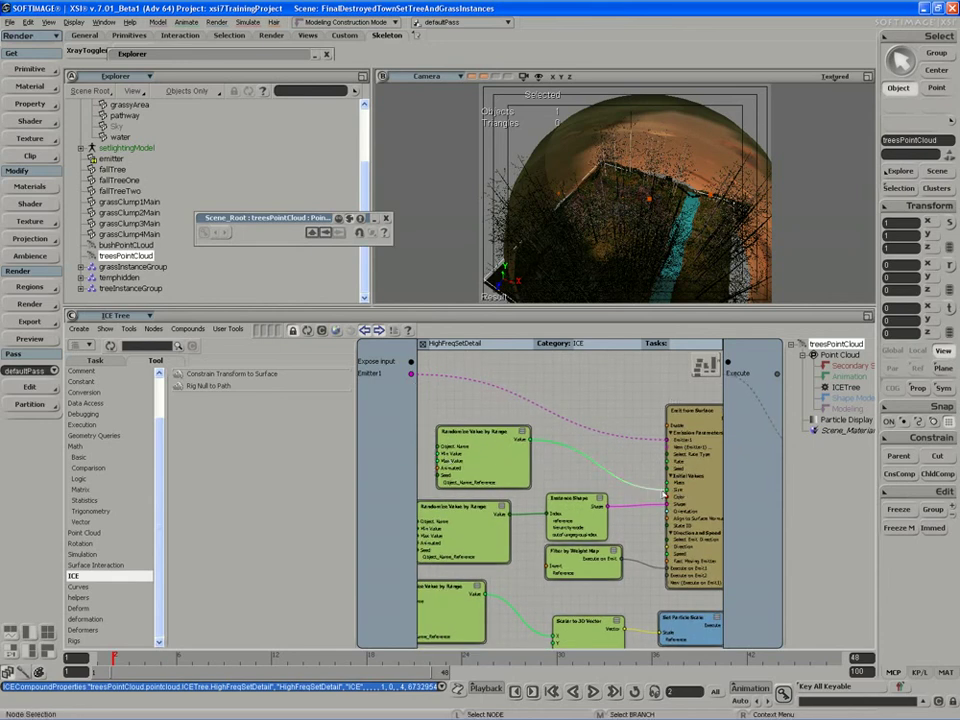
{"action": "scroll", "coordinate": [495, 435], "scroll_direction": "up", "scroll_amount": 5}
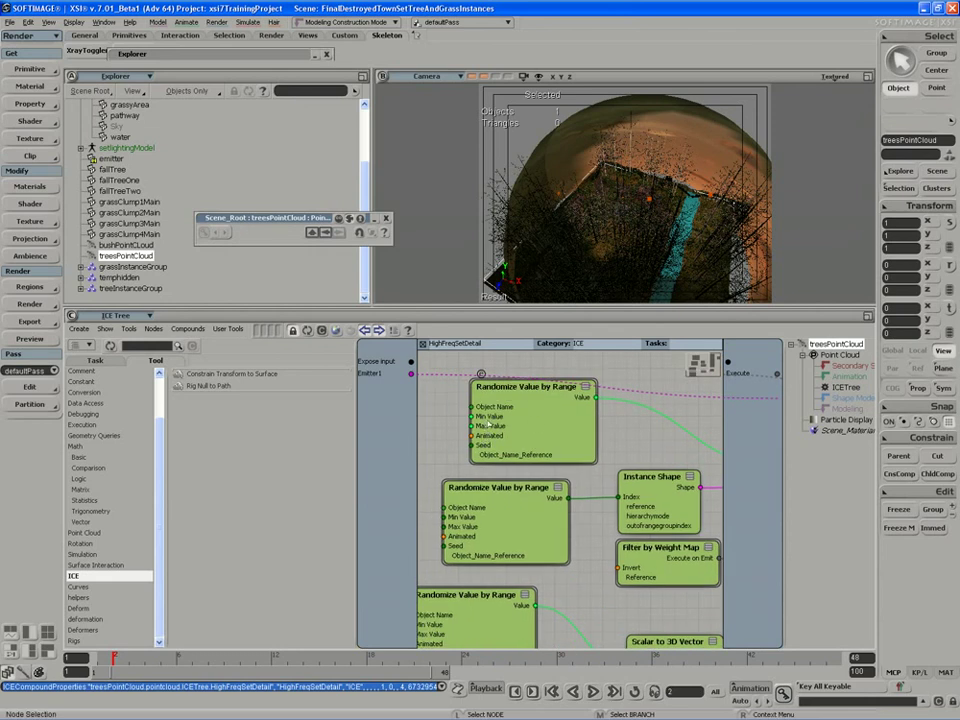
{"action": "left_click_drag", "start_coordinate": [628, 462], "coordinate": [678, 471]}
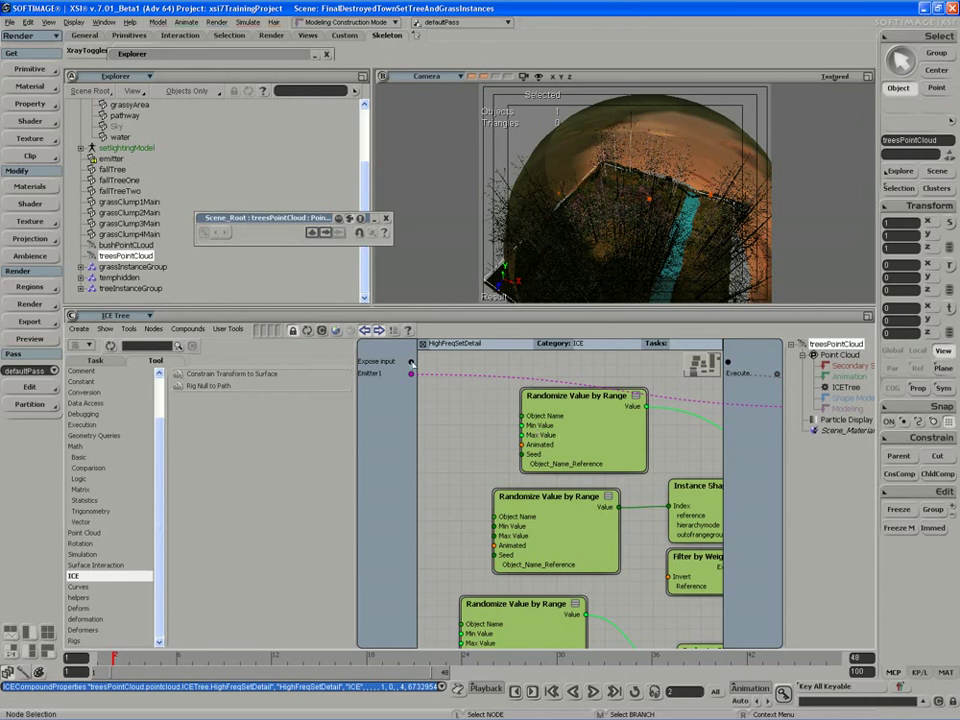
{"action": "left_click_drag", "start_coordinate": [411, 362], "coordinate": [519, 425]}
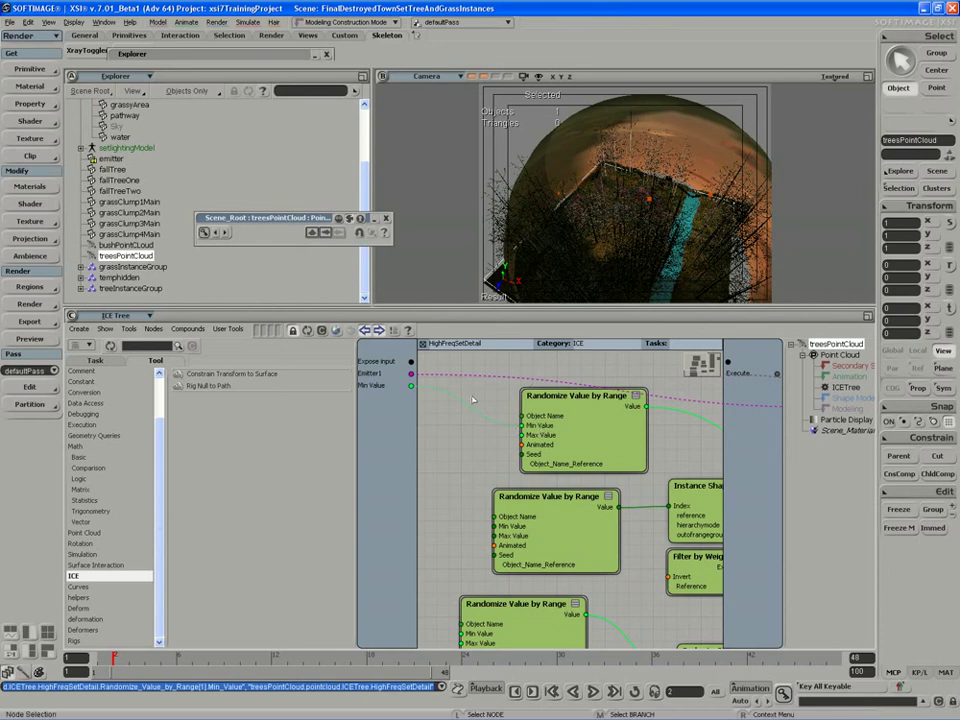
{"action": "left_click_drag", "start_coordinate": [411, 362], "coordinate": [522, 435]}
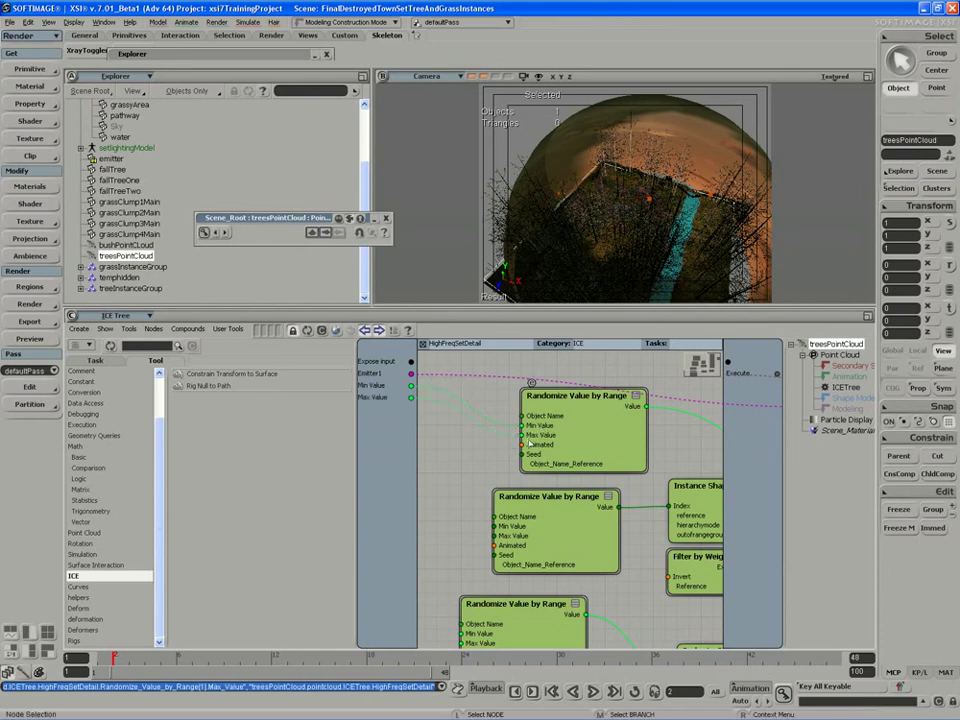
Rename the compound's exposed Min Value input to Min Tree Size.
{"action": "double_click", "coordinate": [377, 387]}
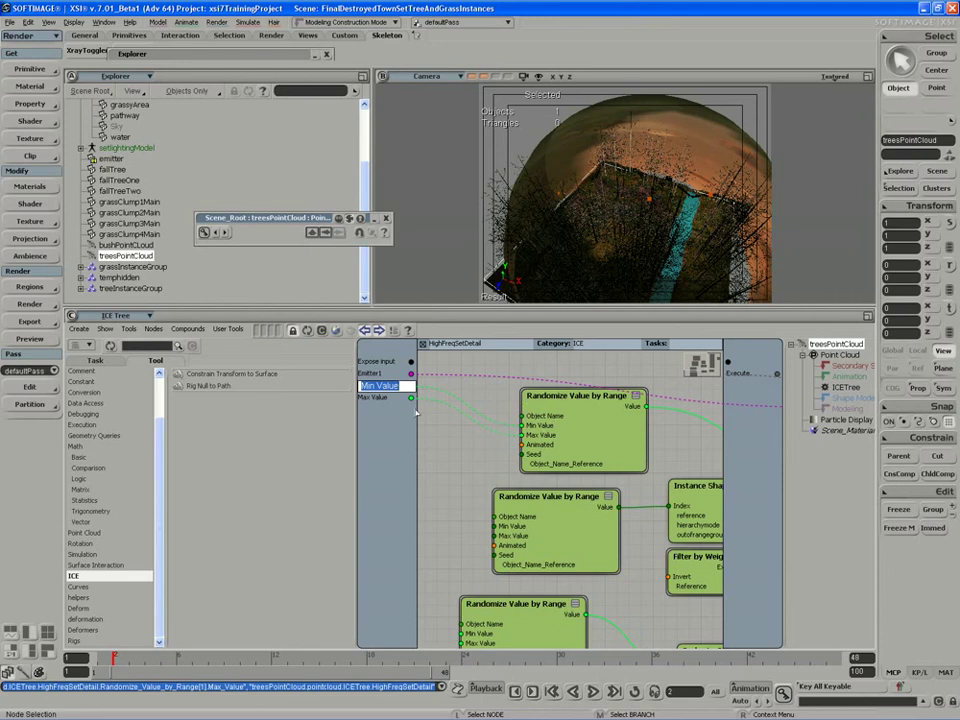
{"action": "type", "text": "min Tre"}
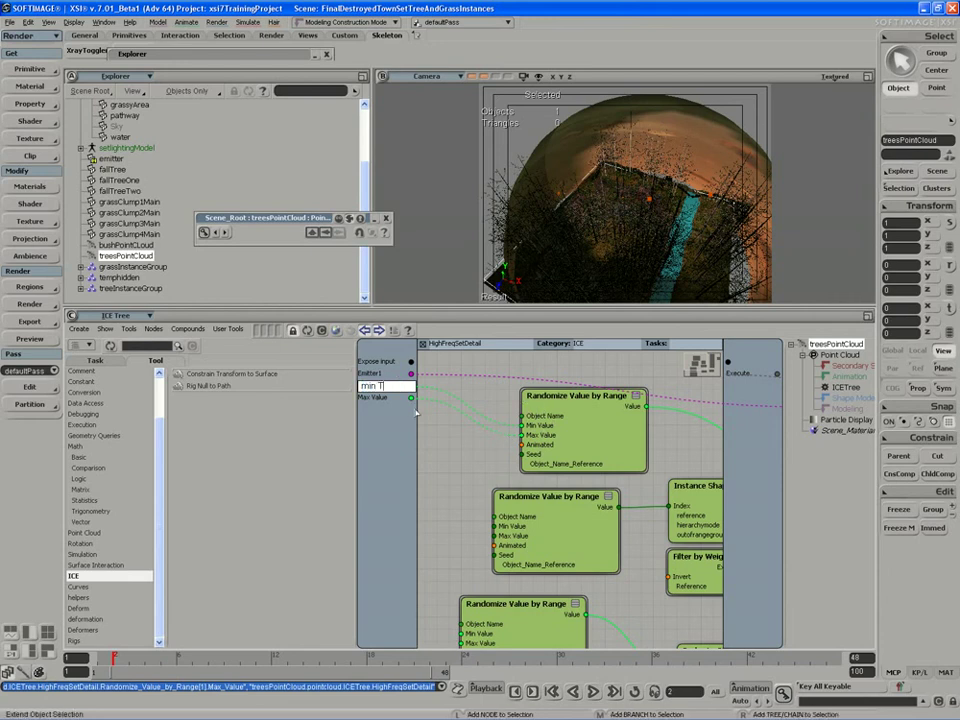
{"action": "key", "text": "BackSpace"}
{"action": "key", "text": "BackSpace"}
{"action": "key", "text": "BackSpace"}
{"action": "key", "text": "BackSpace"}
{"action": "key", "text": "BackSpace"}
{"action": "key", "text": "BackSpace"}
{"action": "key", "text": "BackSpace"}
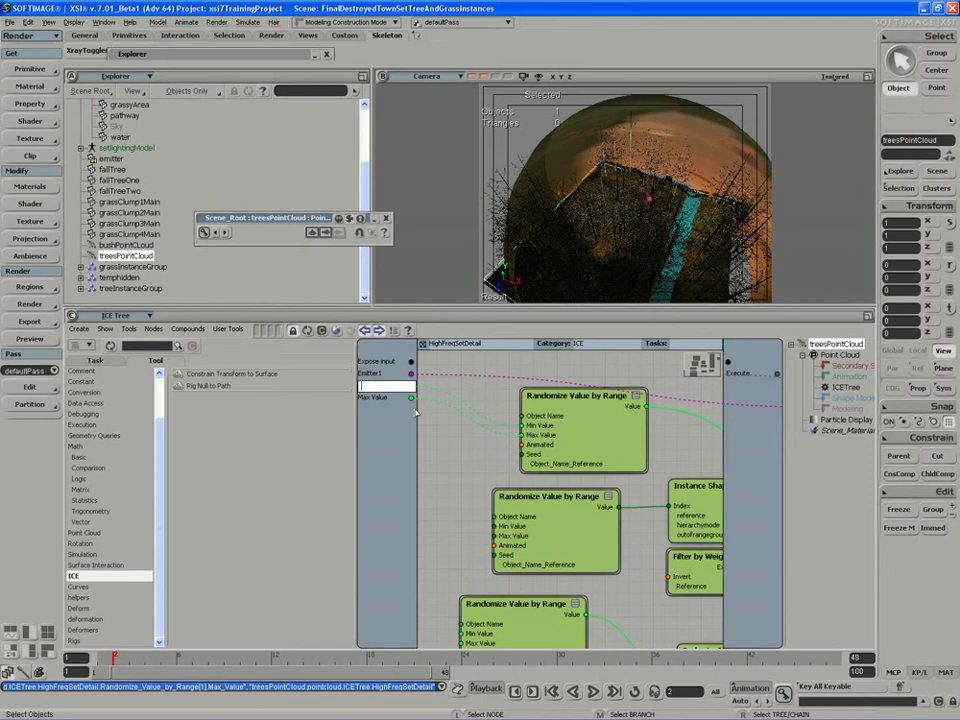
{"action": "type", "text": "MinT"}
{"action": "type", "text": "ree Size"}
{"action": "key", "text": "Return"}
Rename the exposed Max Value input to Max Tree Size.
{"action": "double_click", "coordinate": [372, 398]}
{"action": "type", "text": "Max Tree Size"}
{"action": "key", "text": "Return"}
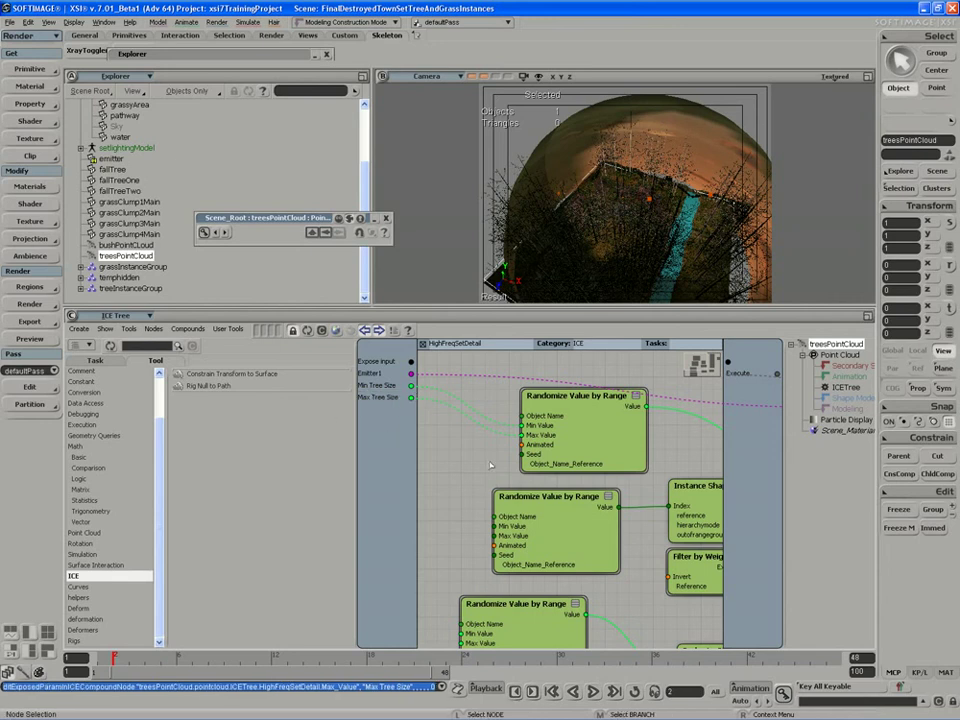
Expose the Min Value and Max Value of the Randomize Value by Range node feeding the Instance Shape Index as compound inputs.
{"action": "left_click_drag", "start_coordinate": [564, 453], "coordinate": [553, 419]}
{"action": "left_click", "coordinate": [565, 468]}
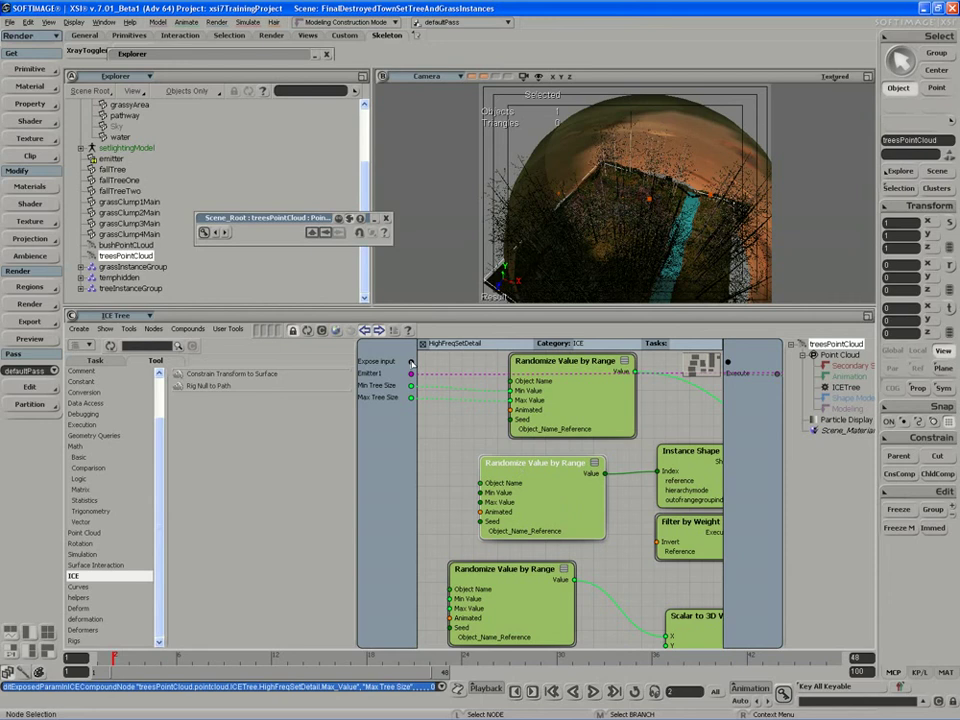
{"action": "left_click_drag", "start_coordinate": [410, 362], "coordinate": [490, 500]}
{"action": "left_click_drag", "start_coordinate": [411, 362], "coordinate": [481, 503]}
Rename the newly exposed Min Value input to Min Instance Index.
{"action": "double_click", "coordinate": [369, 412]}
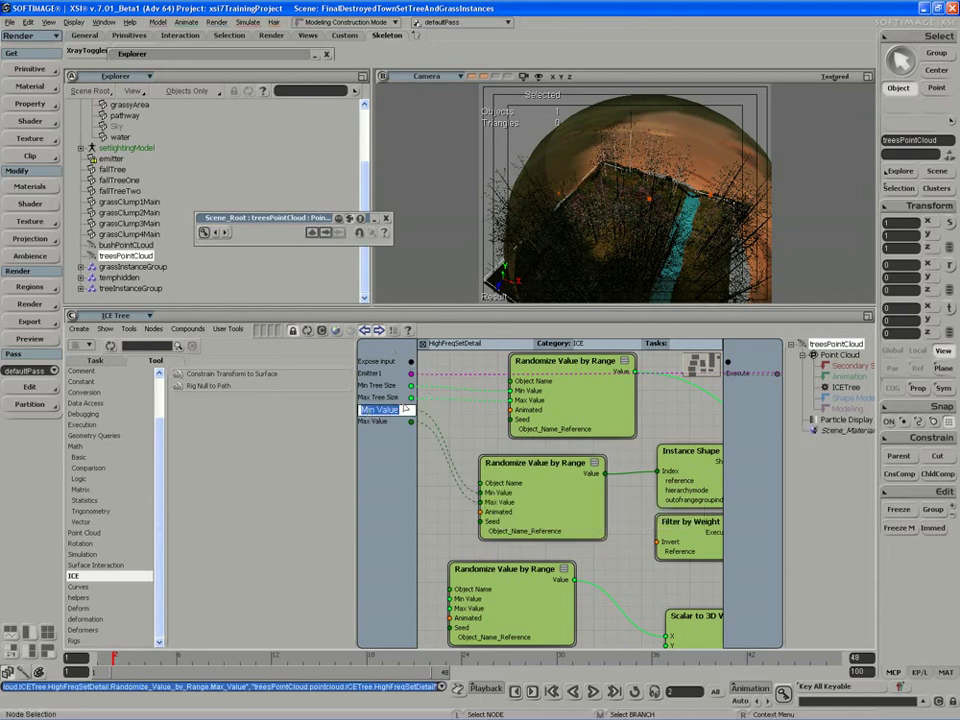
{"action": "key", "text": "Left"}
{"action": "key", "text": "Right"}
{"action": "key", "text": "Right"}
{"action": "key", "text": "Right"}
{"action": "key", "text": "Delete"}
{"action": "key", "text": "Delete"}
{"action": "key", "text": "Delete"}
{"action": "key", "text": "Delete"}
{"action": "key", "text": "Delete"}
{"action": "key", "text": "Delete"}
{"action": "type", "text": "Instan"}
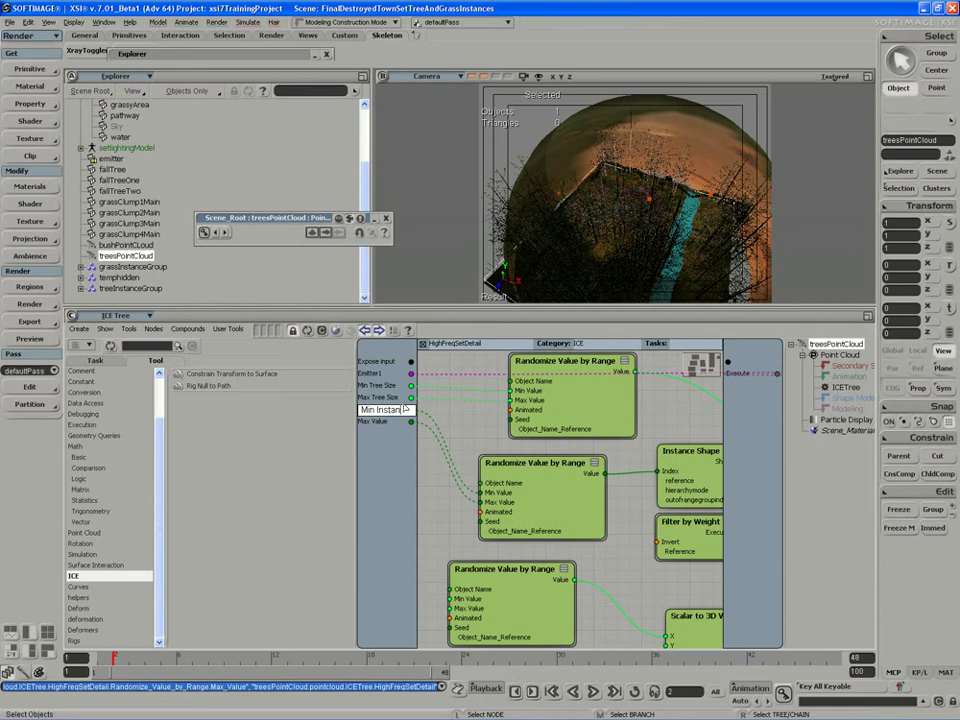
{"action": "type", "text": "cee Index"}
{"action": "key", "text": "Return"}
Rename the remaining exposed Max Value input to Max Instance Index, correcting the duplicated word and the capitalisation.
{"action": "double_click", "coordinate": [373, 423]}
{"action": "left_click_drag", "start_coordinate": [381, 422], "coordinate": [421, 422]}
{"action": "type", "text": "Max I"}
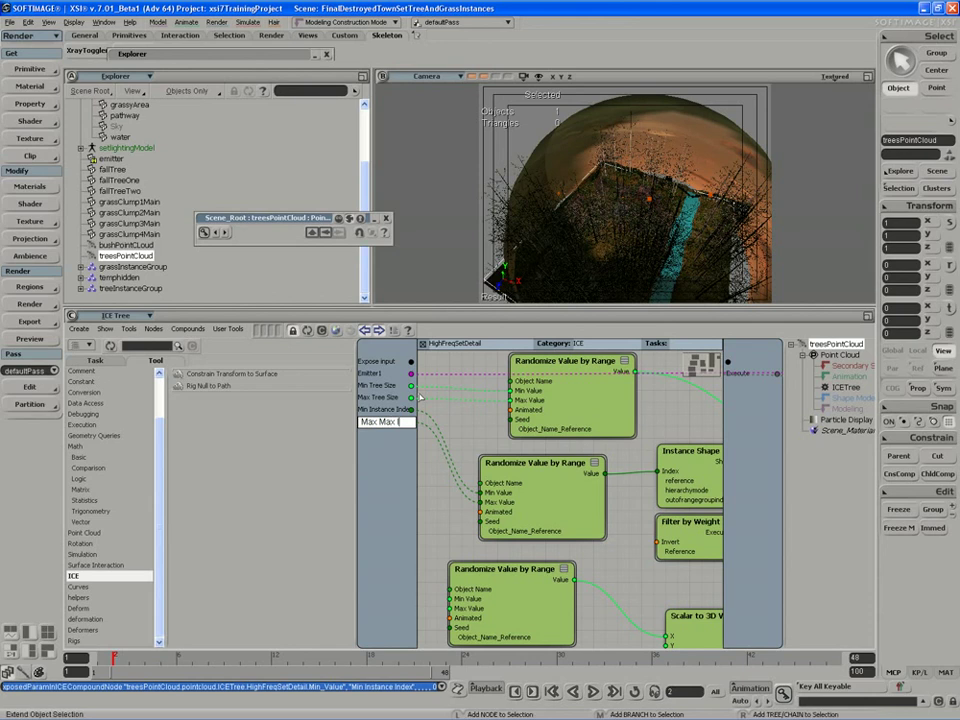
{"action": "type", "text": "nstance index"}
{"action": "key", "text": "Return"}
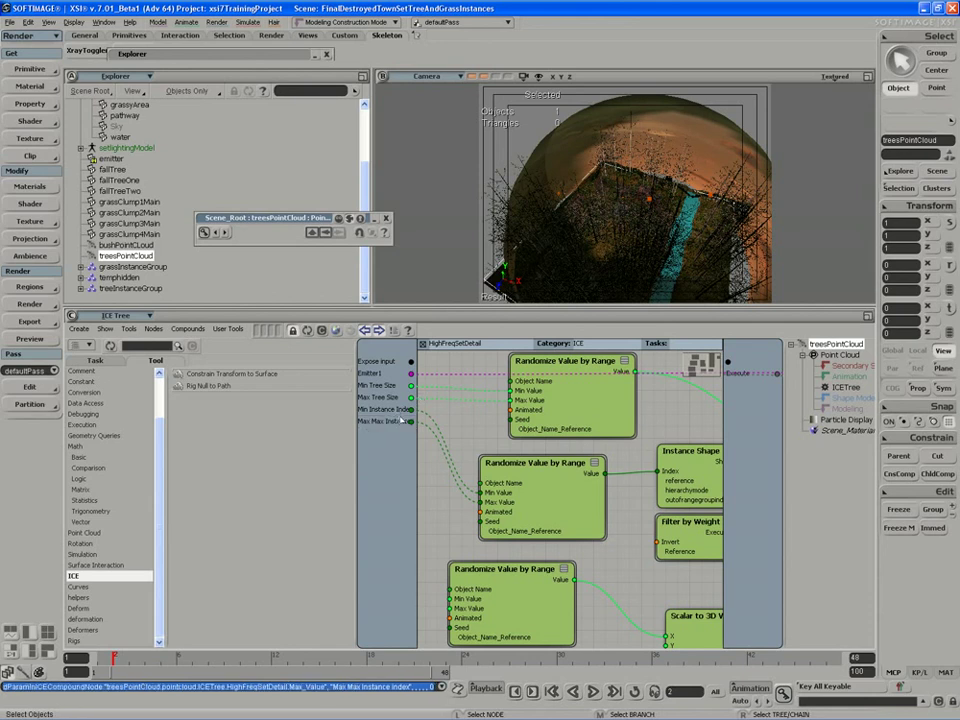
{"action": "double_click", "coordinate": [378, 422]}
{"action": "left_click", "coordinate": [388, 423]}
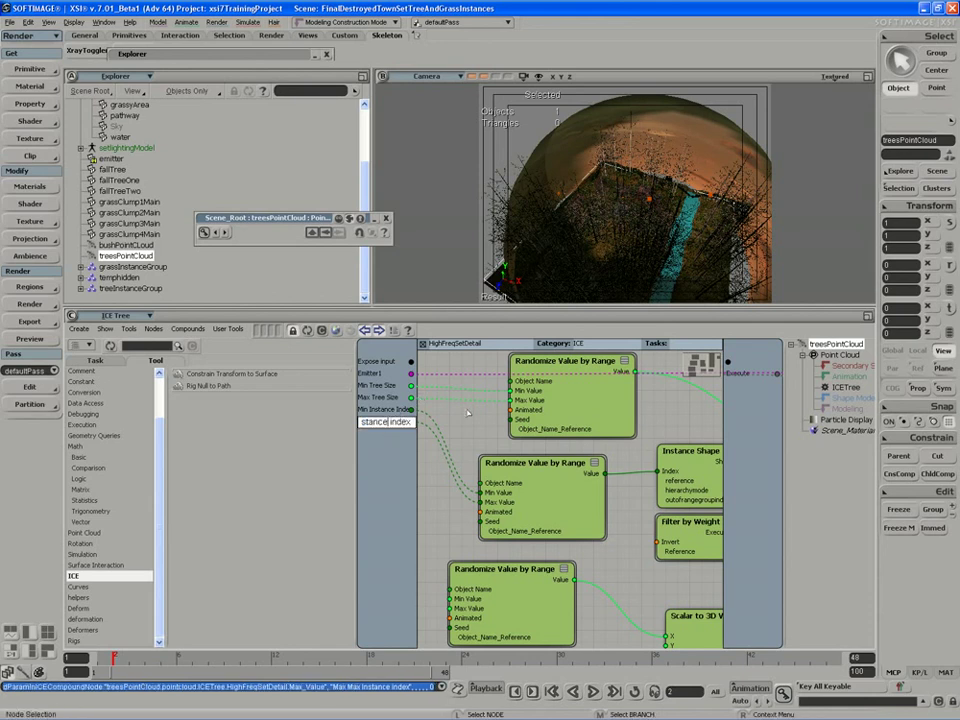
{"action": "key", "text": "BackSpace"}
{"action": "type", "text": "I"}
{"action": "key", "text": "Home"}
{"action": "key", "text": "Right"}
{"action": "key", "text": "Right"}
{"action": "key", "text": "Right"}
{"action": "key", "text": "BackSpace"}
{"action": "key", "text": "BackSpace"}
{"action": "key", "text": "BackSpace"}
{"action": "key", "text": "BackSpace"}
{"action": "key", "text": "Return"}
Expose the Min and Max Values of the two Randomize Value by Range nodes feeding the Scalar to 3D Vector X and Z.
{"action": "middle_click_drag", "start_coordinate": [521, 528], "coordinate": [499, 425]}
{"action": "middle_click_drag", "start_coordinate": [495, 518], "coordinate": [514, 522]}
{"action": "left_click_drag", "start_coordinate": [410, 362], "coordinate": [458, 605]}
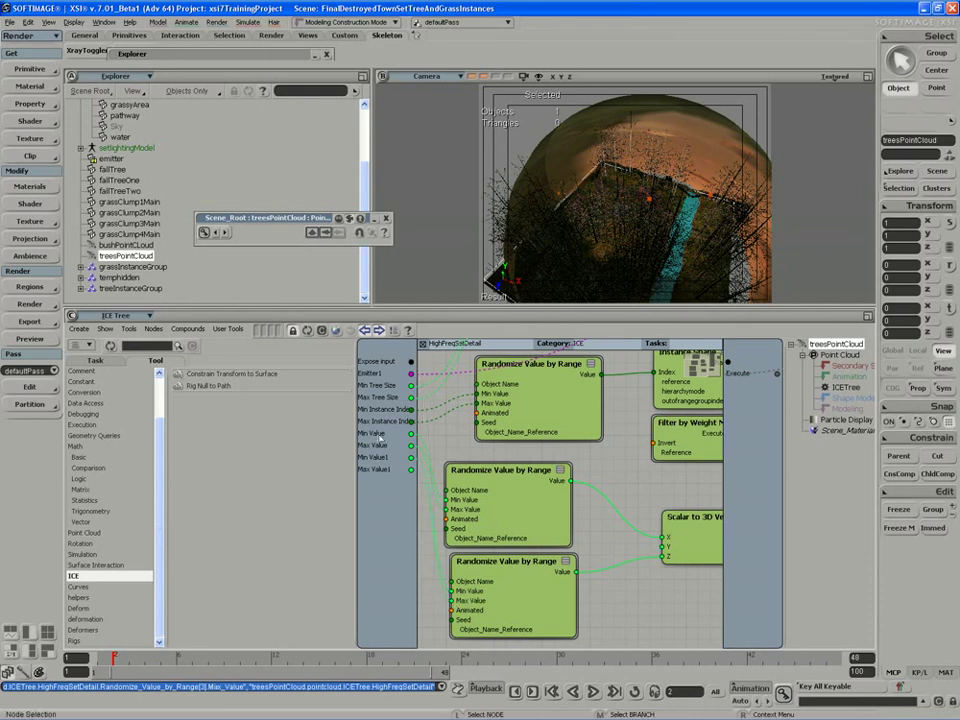
Rename the exposed Min Value input of the X randomizer to Min Value X.
{"action": "double_click", "coordinate": [375, 434]}
{"action": "key", "text": "Right"}
{"action": "type", "text": "X"}
{"action": "key", "text": "Return"}
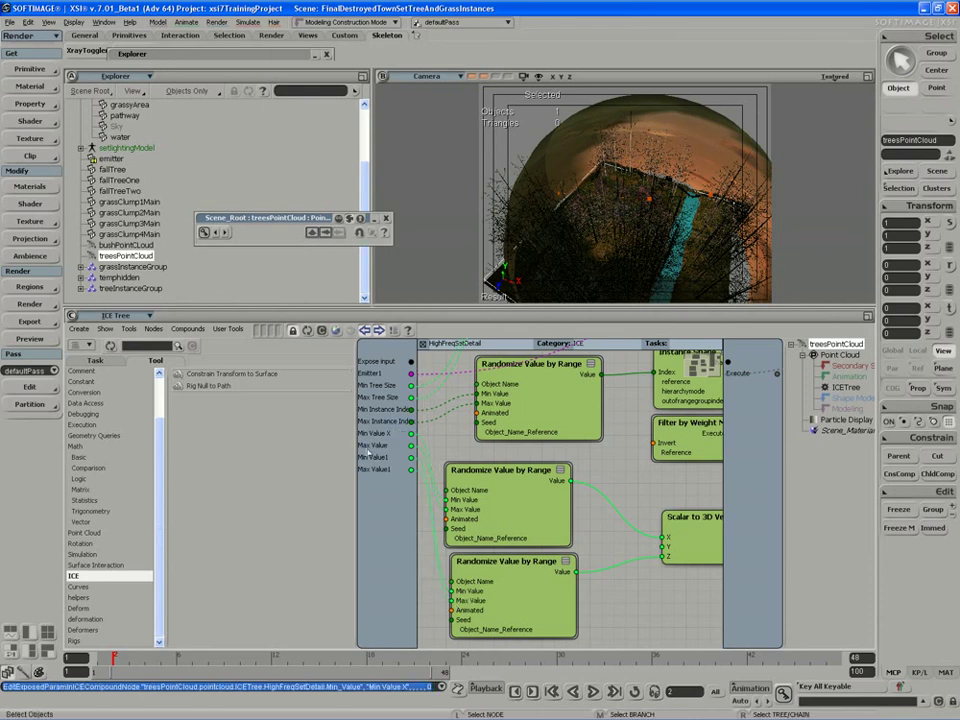
Rename the exposed Max Value input to Max Value Z and the Min Value1 input to Min ValueX.
{"action": "double_click", "coordinate": [413, 446]}
{"action": "type", "text": "Z"}
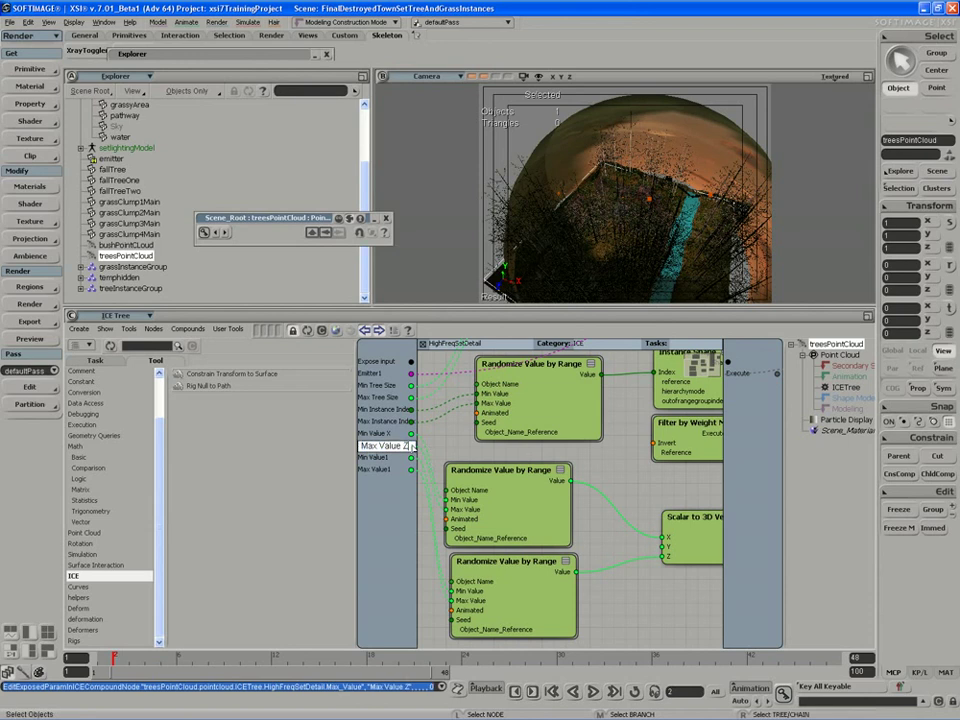
{"action": "key", "text": "Return"}
{"action": "double_click", "coordinate": [413, 458]}
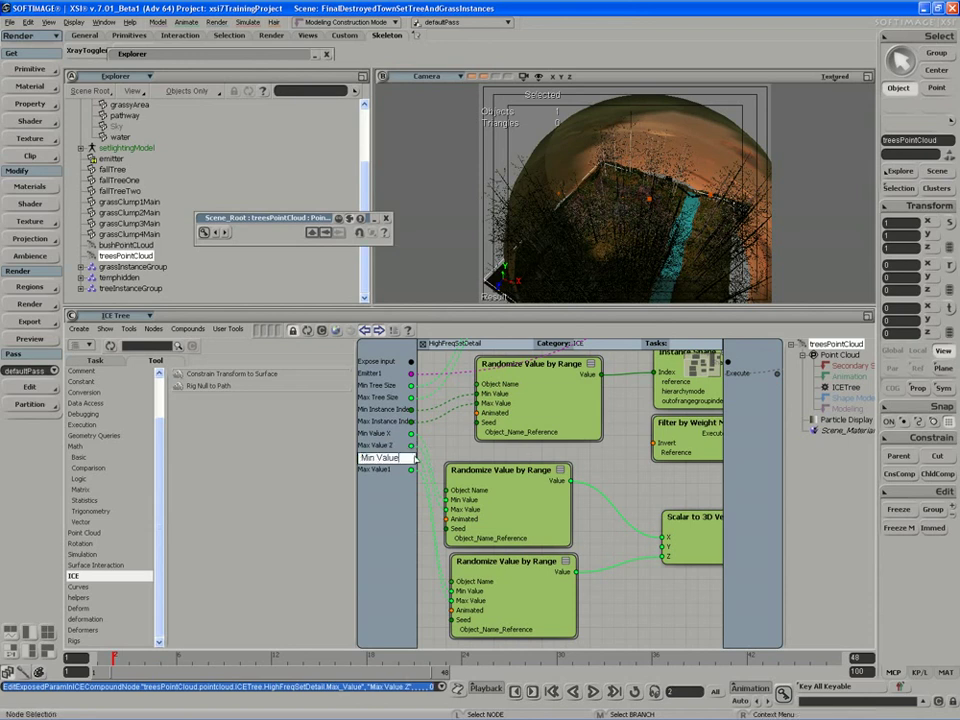
{"action": "type", "text": "X"}
{"action": "key", "text": "Return"}
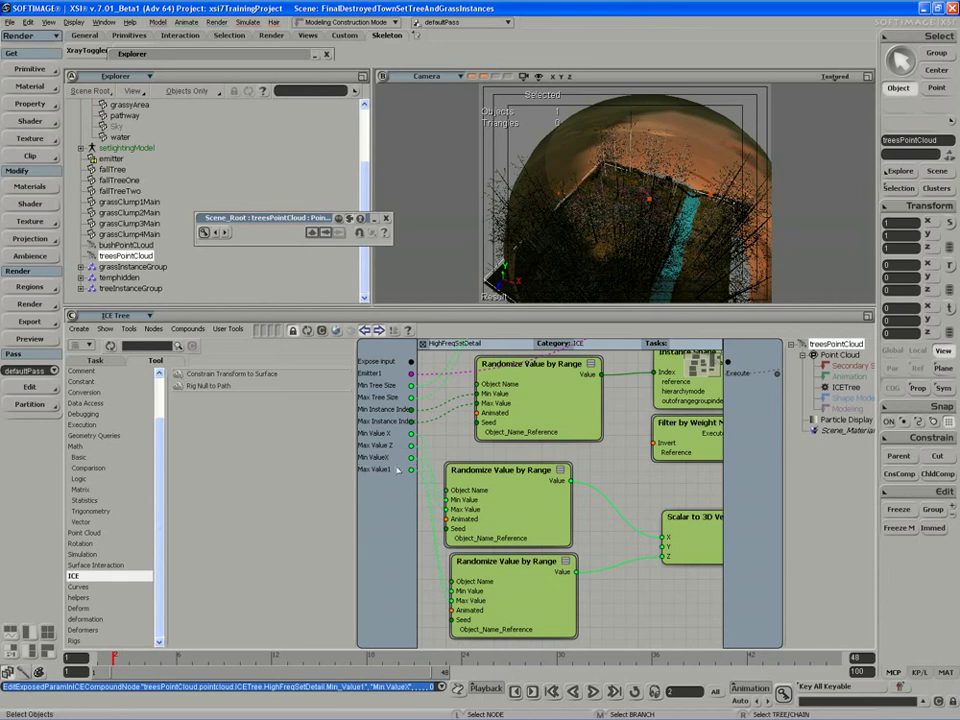
Swap the axis letters by renaming the Min ValueX input to Min ValueZ and the Max Value Z input to Max Value X.
{"action": "double_click", "coordinate": [391, 459]}
{"action": "type", "text": "Min ValueZ"}
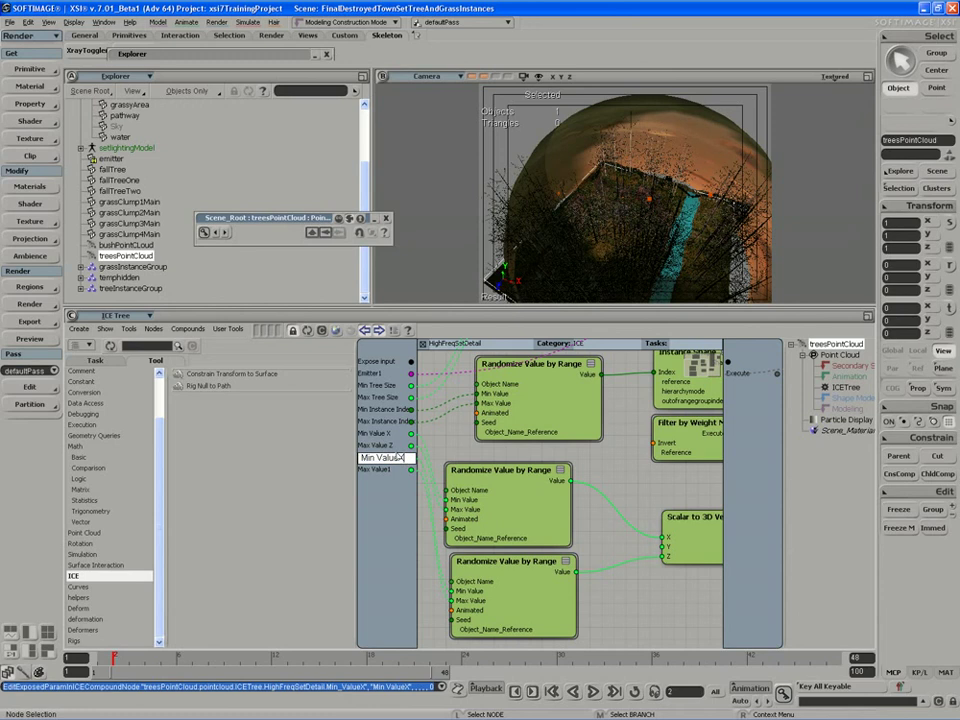
{"action": "key", "text": "Return"}
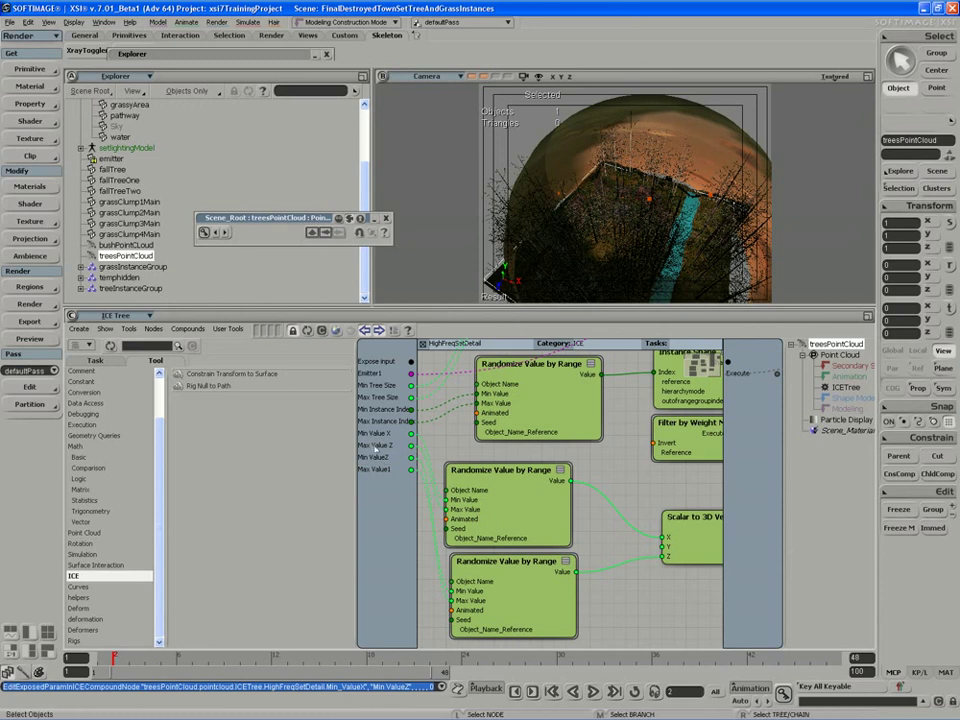
{"action": "double_click", "coordinate": [400, 446]}
{"action": "type", "text": "Max ValueX"}
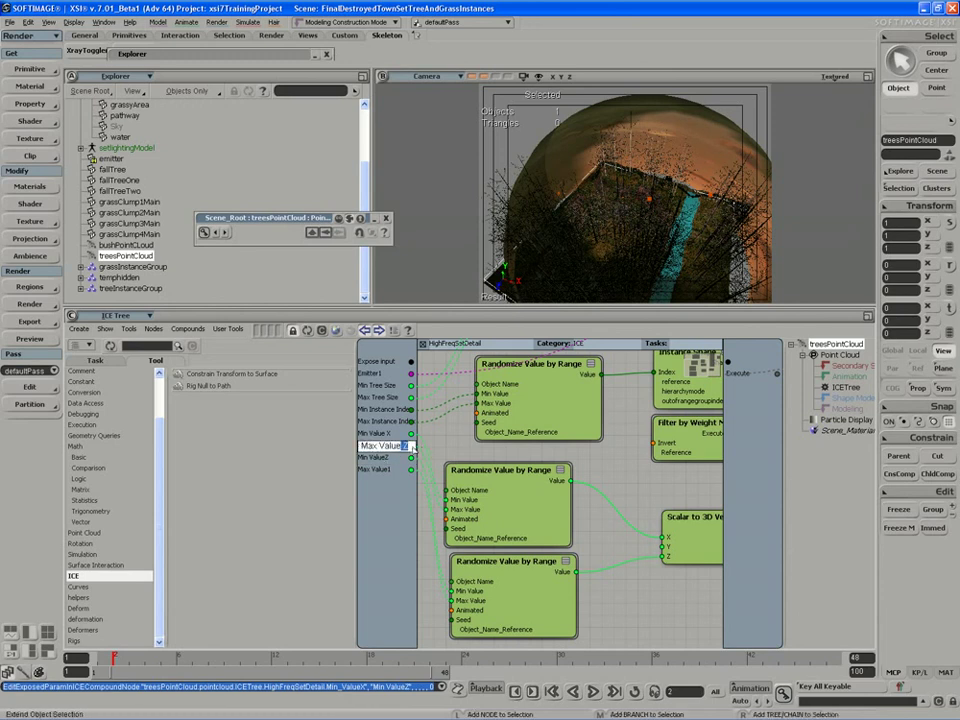
{"action": "key", "text": "Return"}
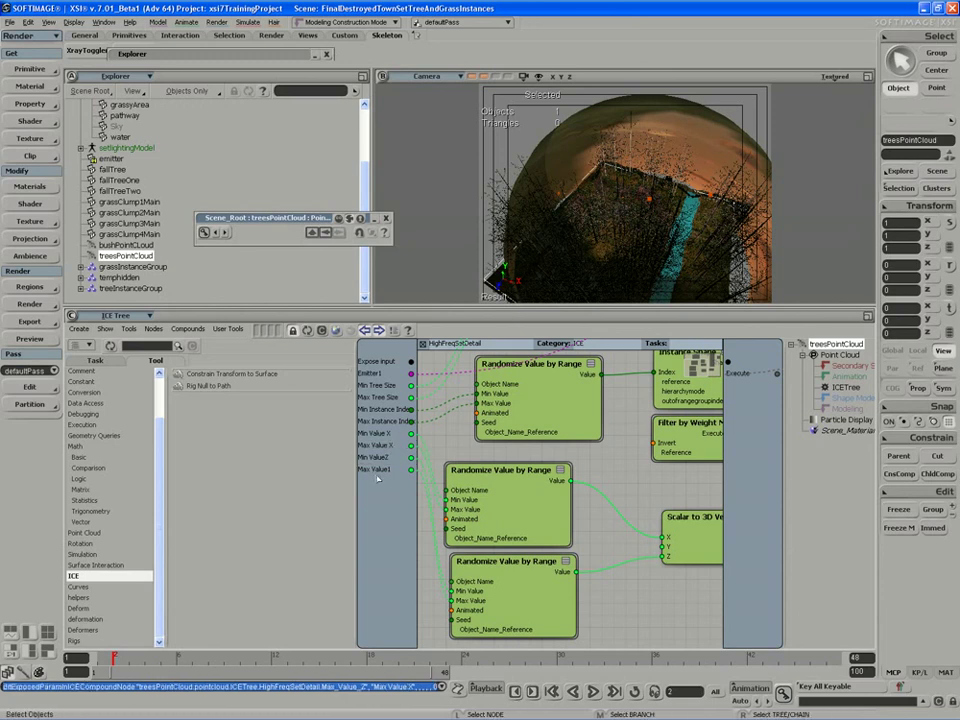
Rename the exposed Max Value1 input to Max Value Z.
{"action": "double_click", "coordinate": [399, 470]}
{"action": "left_click_drag", "start_coordinate": [400, 471], "coordinate": [409, 471]}
{"action": "type", "text": "Z"}
{"action": "key", "text": "Return"}
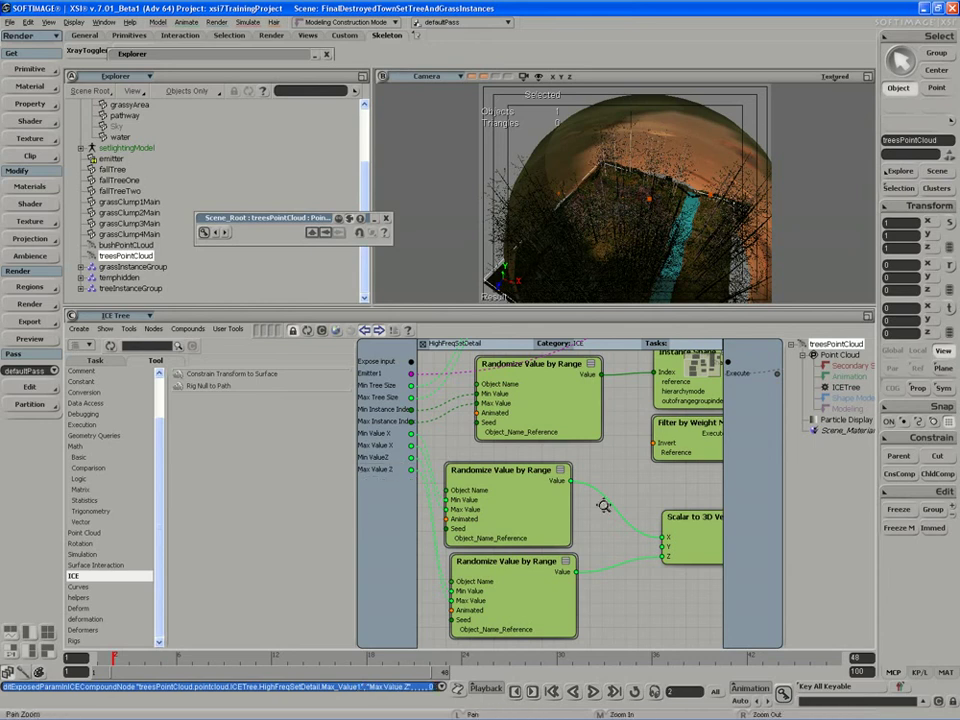
Expose the Y port of the Scalar to 3D Vector node as a compound input and name it Height Amp.
{"action": "left_click_drag", "start_coordinate": [604, 512], "coordinate": [498, 494]}
{"action": "left_click_drag", "start_coordinate": [600, 541], "coordinate": [598, 541]}
{"action": "left_click_drag", "start_coordinate": [411, 365], "coordinate": [564, 541]}
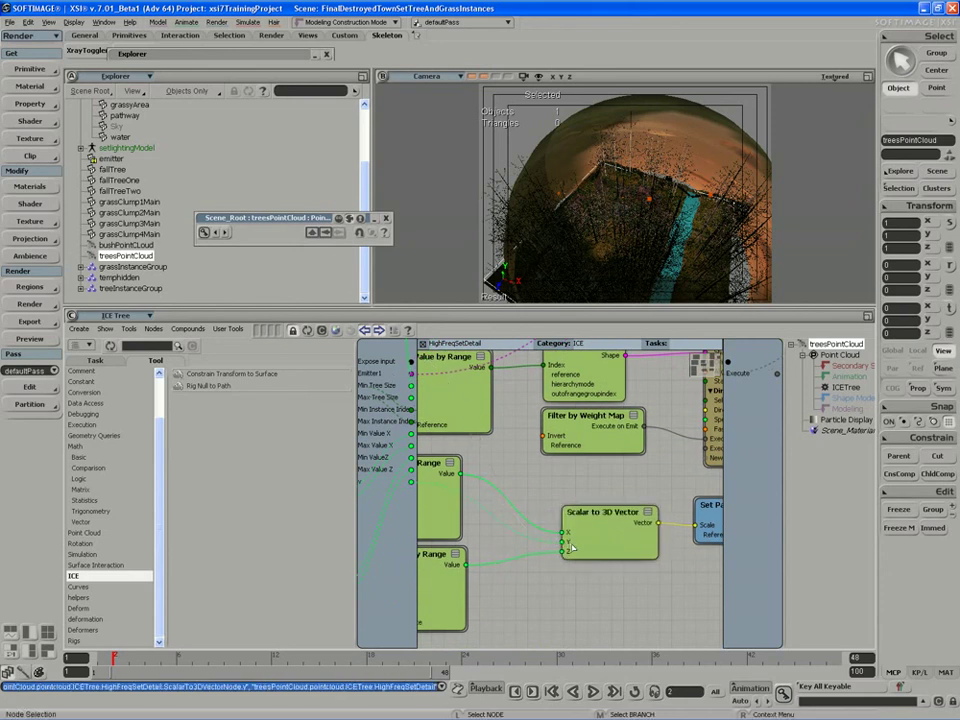
{"action": "double_click", "coordinate": [362, 481]}
{"action": "type", "text": "height"}
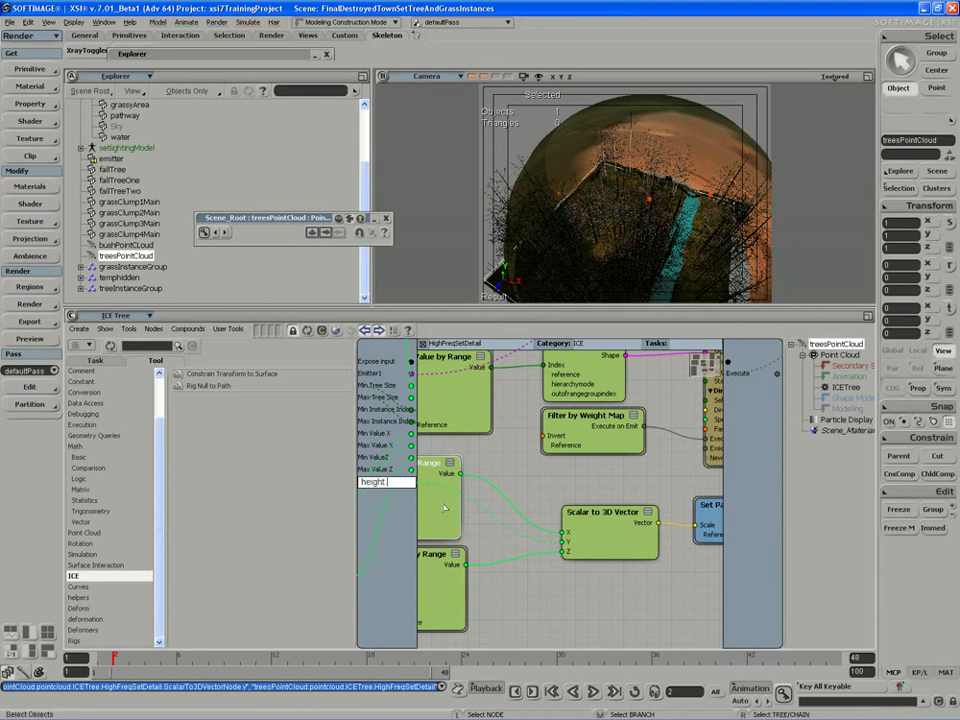
{"action": "key", "text": "Return"}
{"action": "double_click", "coordinate": [372, 483]}
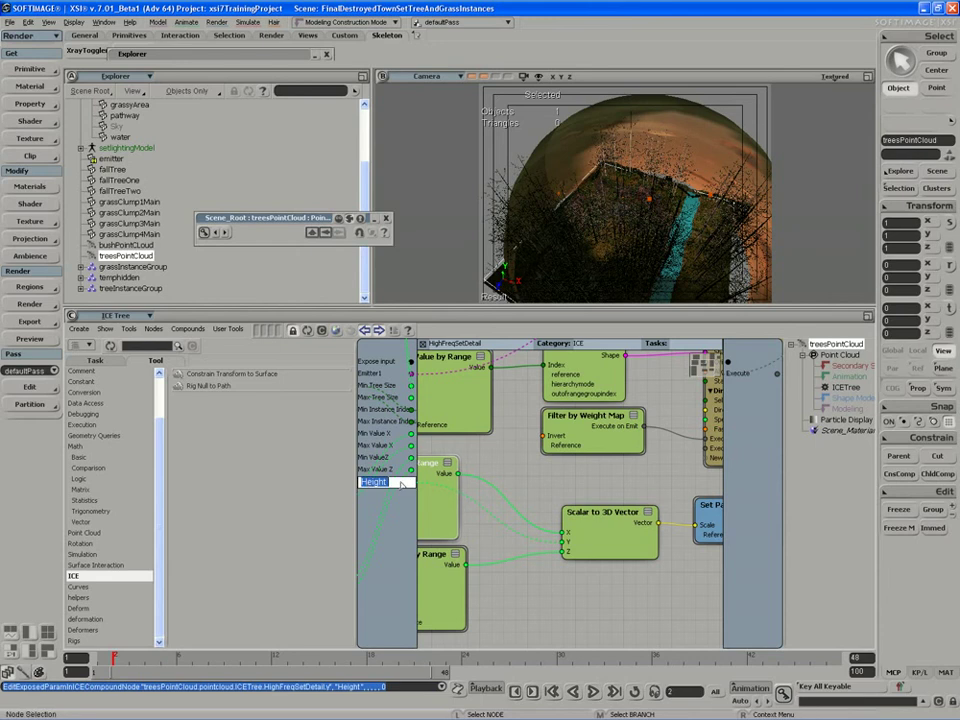
{"action": "left_click", "coordinate": [400, 484]}
{"action": "type", "text": "Amp"}
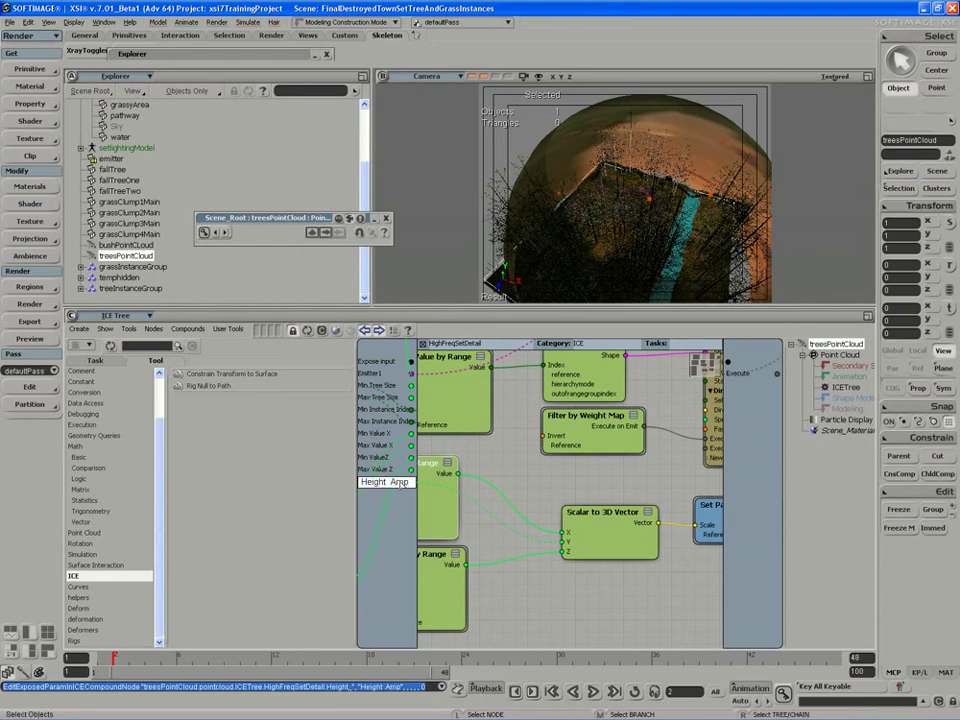
{"action": "key", "text": "Return"}
Move the Filter by Weight Map node slightly down, then expose the Instance Shape node's reference as a compound input named Instance Obj.
{"action": "left_click_drag", "start_coordinate": [540, 512], "coordinate": [549, 568]}
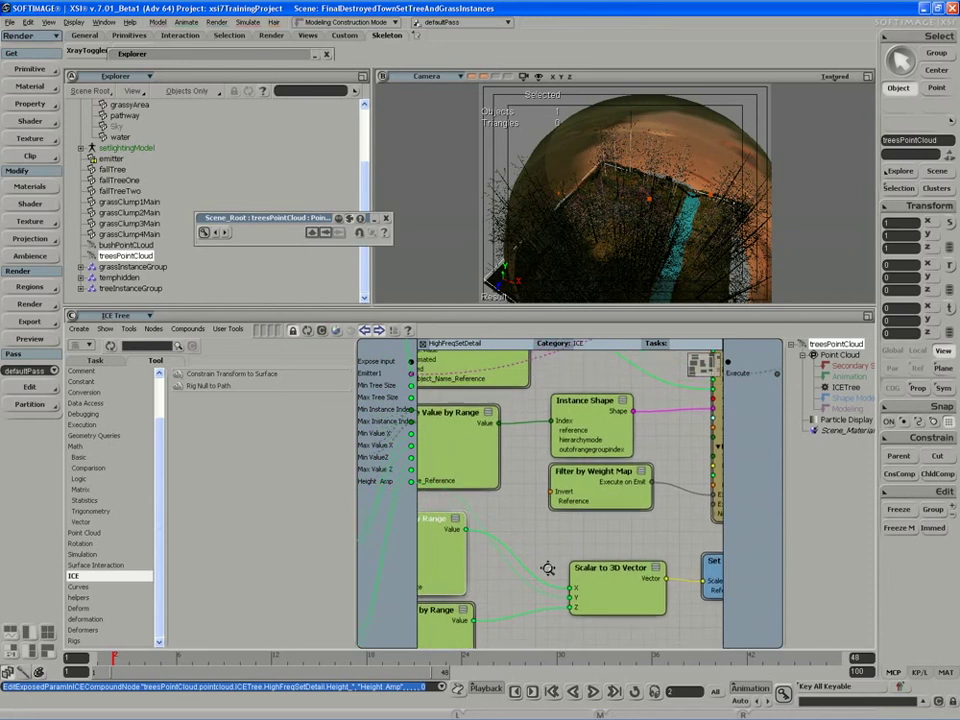
{"action": "left_click_drag", "start_coordinate": [583, 498], "coordinate": [584, 513]}
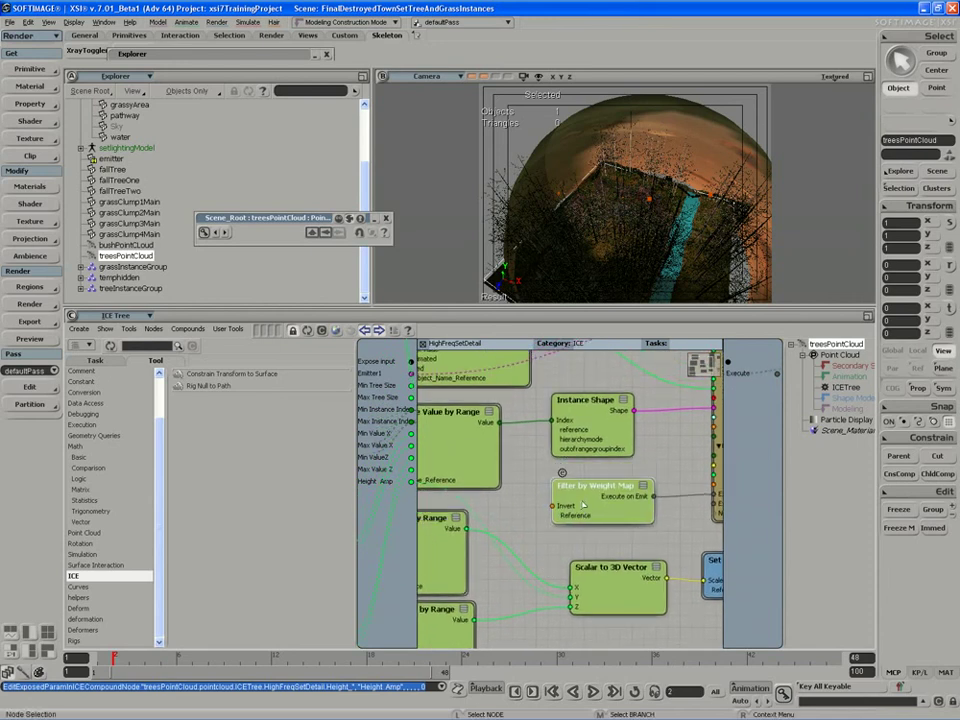
{"action": "left_click", "coordinate": [588, 402]}
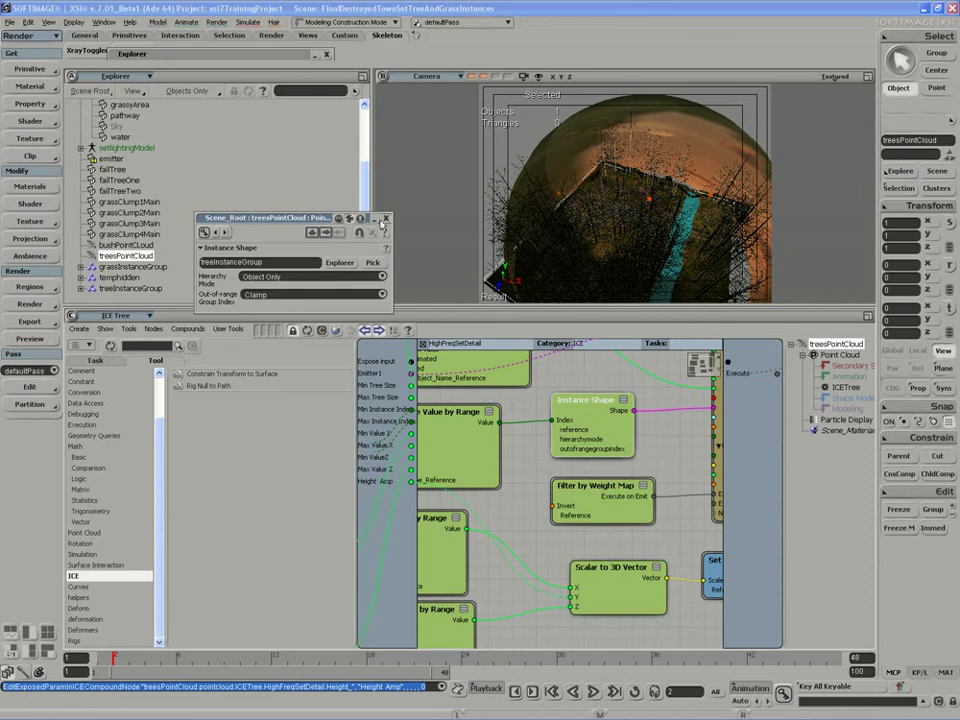
{"action": "left_click_drag", "start_coordinate": [410, 361], "coordinate": [551, 429]}
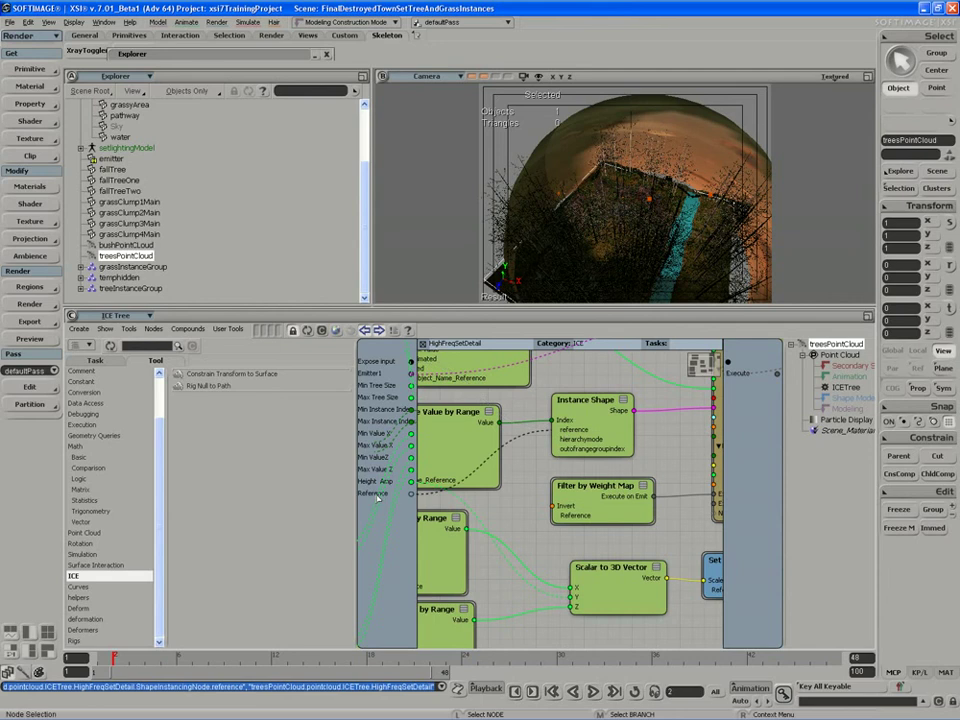
{"action": "double_click", "coordinate": [380, 494]}
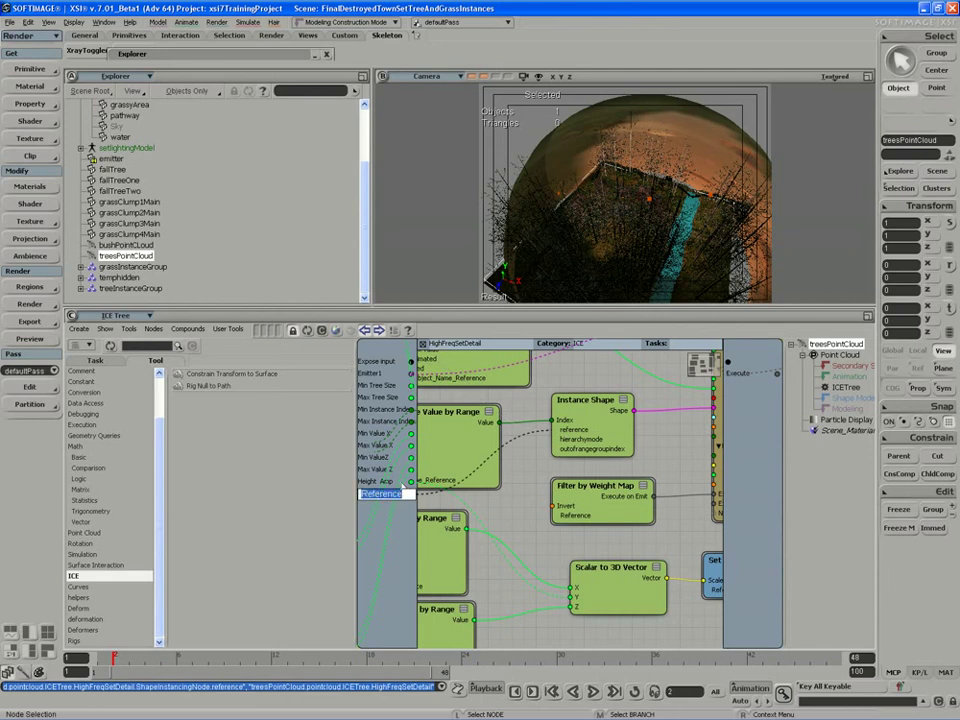
{"action": "type", "text": "Instance Obj"}
{"action": "key", "text": "Return"}
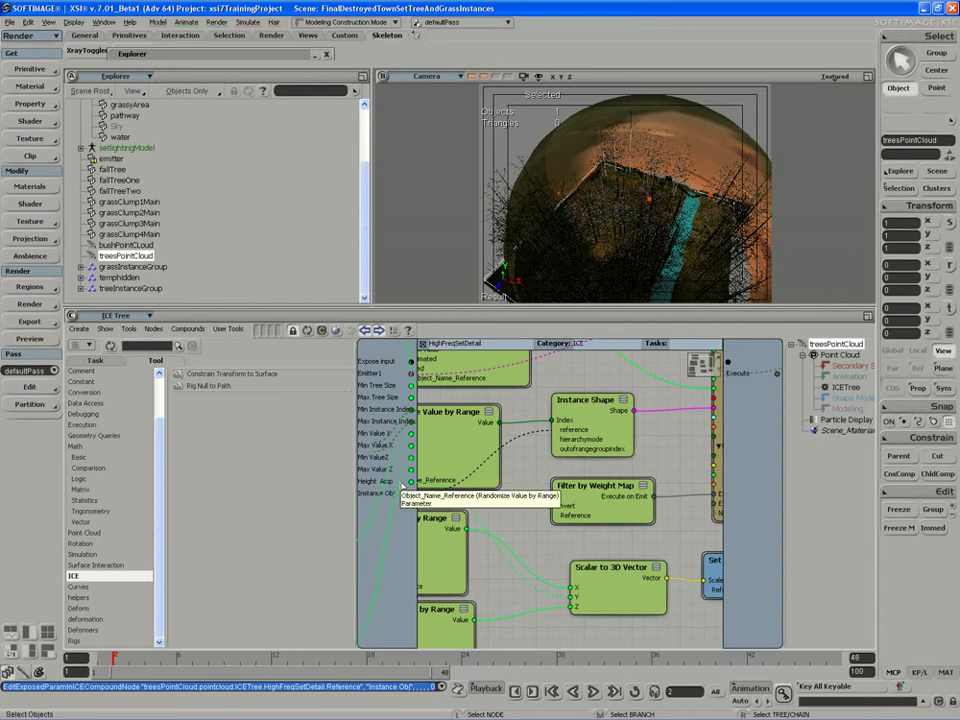
Expose the Reference of the Filter by Weight Map node as a compound input and name it Weight Map.
{"action": "left_click_drag", "start_coordinate": [412, 363], "coordinate": [571, 521]}
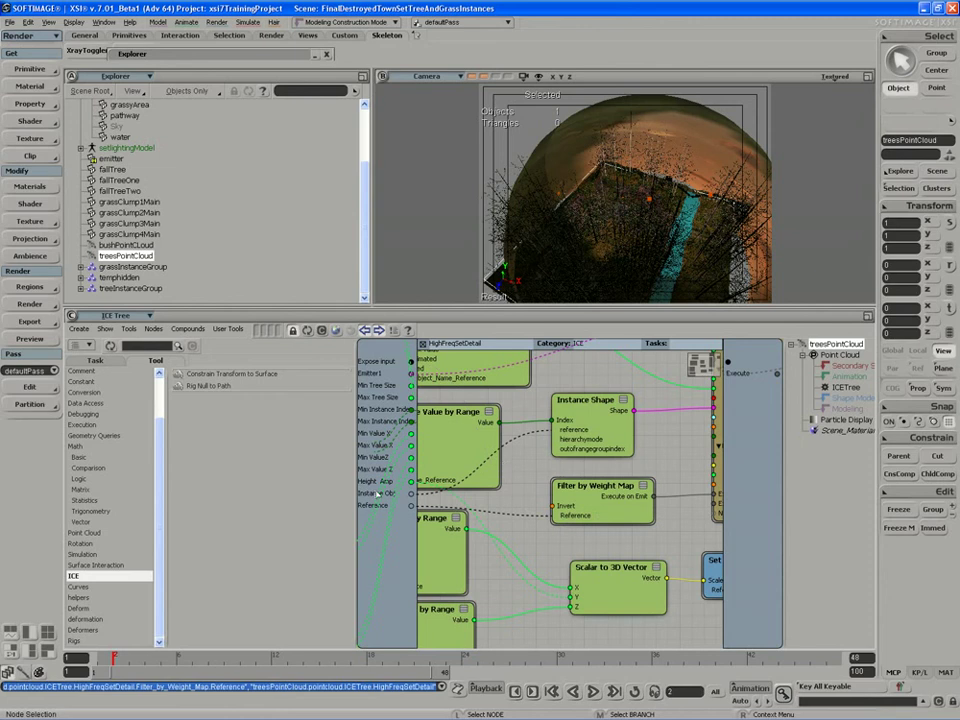
{"action": "double_click", "coordinate": [378, 505]}
{"action": "type", "text": "WeightMap"}
{"action": "key", "text": "Return"}
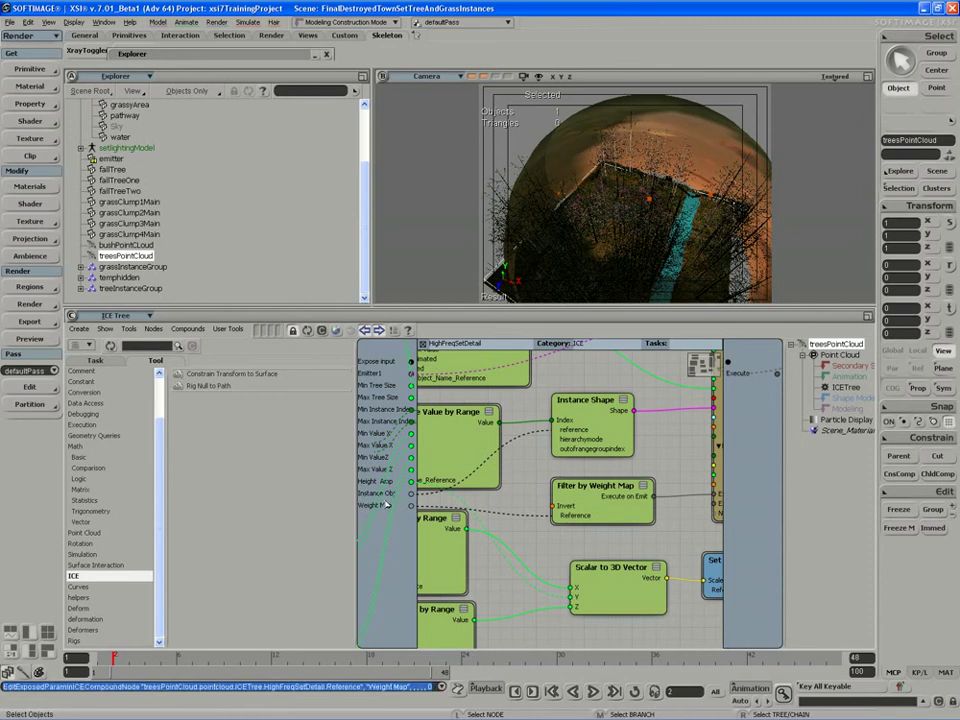
Expose the Invert port of the Filter by Weight Map node as a compound input and name it Invert Weight Map.
{"action": "key", "text": "z"}
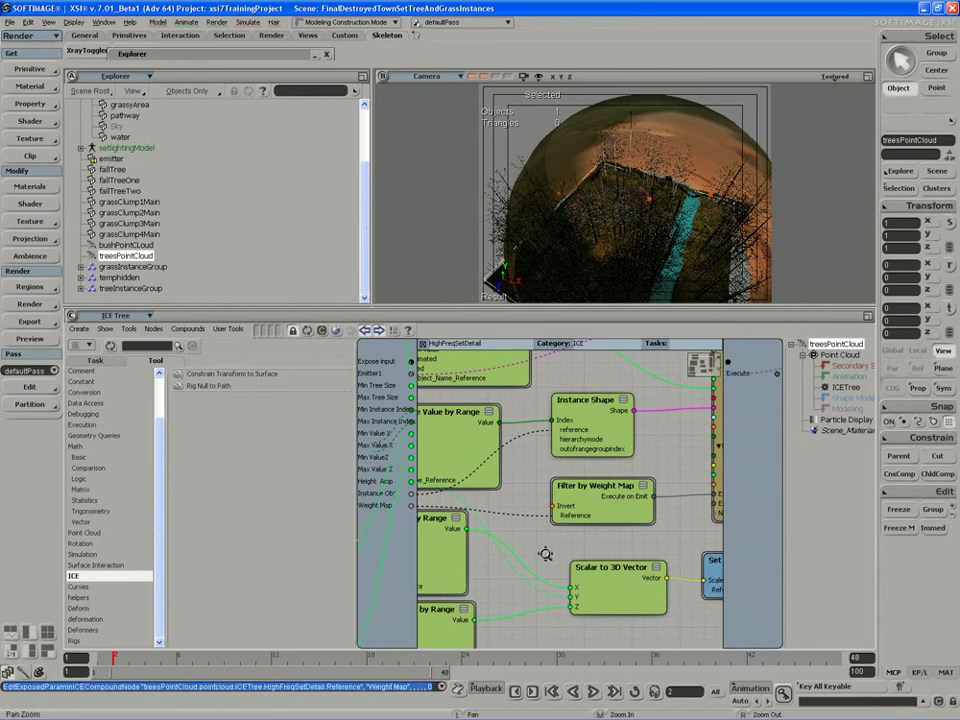
{"action": "right_click_drag", "start_coordinate": [554, 563], "coordinate": [536, 551]}
{"action": "mouse_move", "coordinate": [554, 551]}
{"action": "left_mouse_down"}
{"action": "mouse_move", "coordinate": [568, 553]}
{"action": "mouse_move", "coordinate": [564, 540]}
{"action": "left_mouse_up"}
{"action": "left_click_drag", "start_coordinate": [411, 398], "coordinate": [566, 497]}
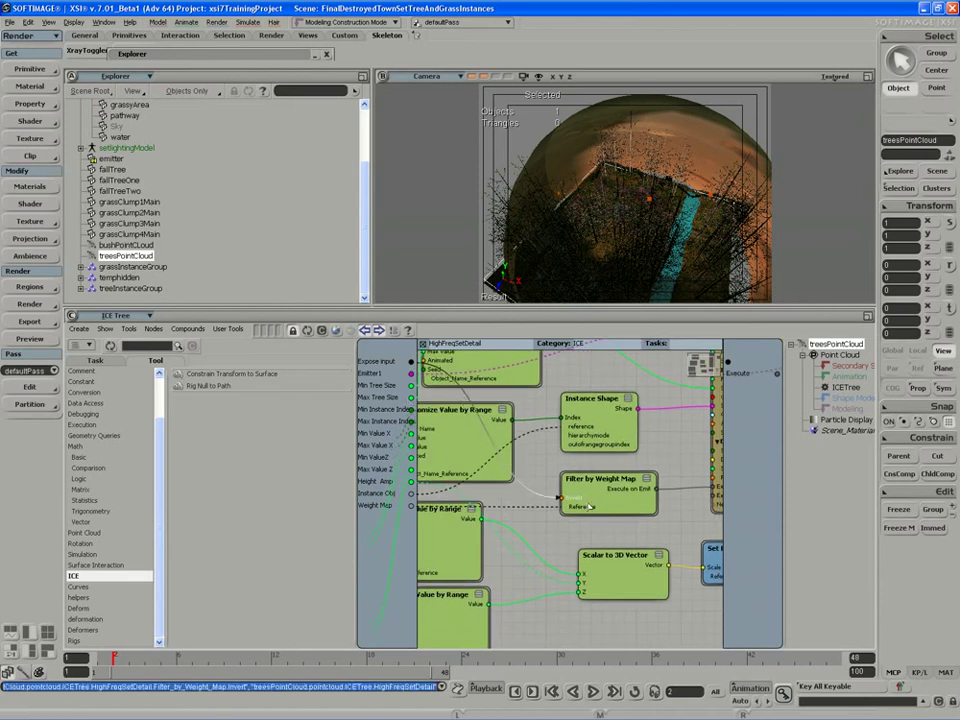
{"action": "double_click", "coordinate": [373, 518]}
{"action": "key", "text": "End"}
{"action": "type", "text": "Weight Map"}
{"action": "key", "text": "Return"}
{"action": "left_click_drag", "start_coordinate": [541, 510], "coordinate": [534, 573]}
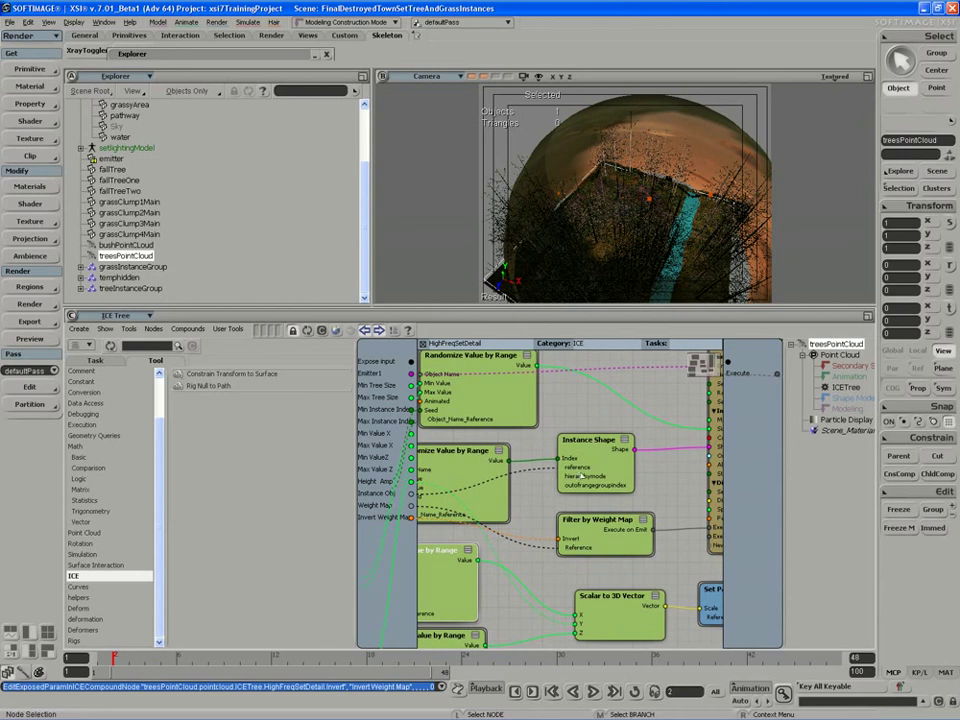
Check the Hierarchy Mode choices in the Instance Shape node's properties and keep Object Only.
{"action": "double_click", "coordinate": [588, 441]}
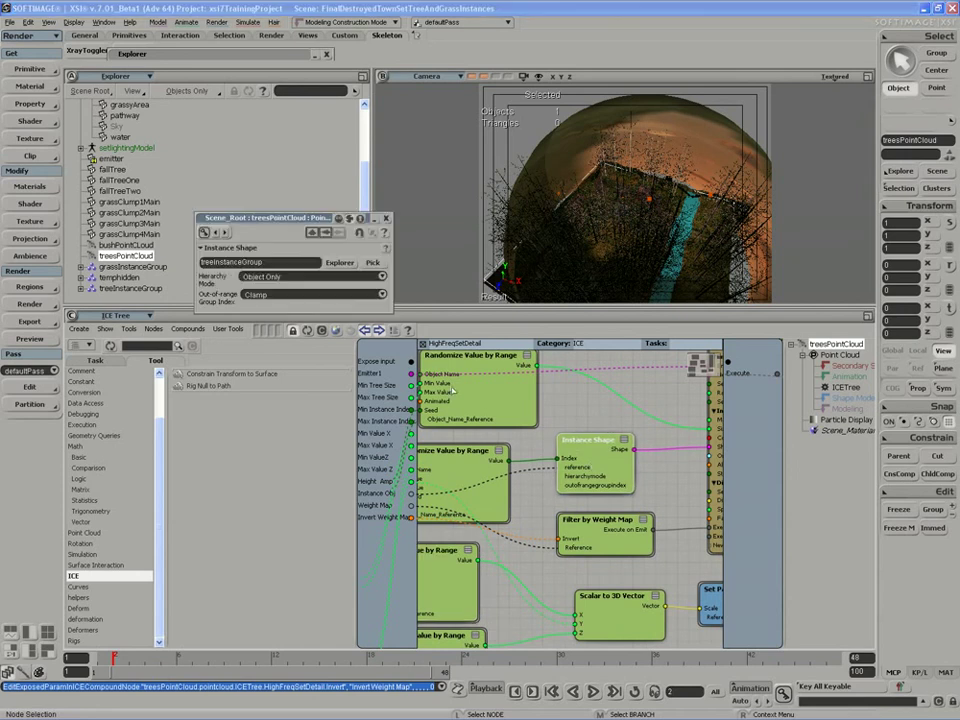
{"action": "left_click", "coordinate": [293, 277]}
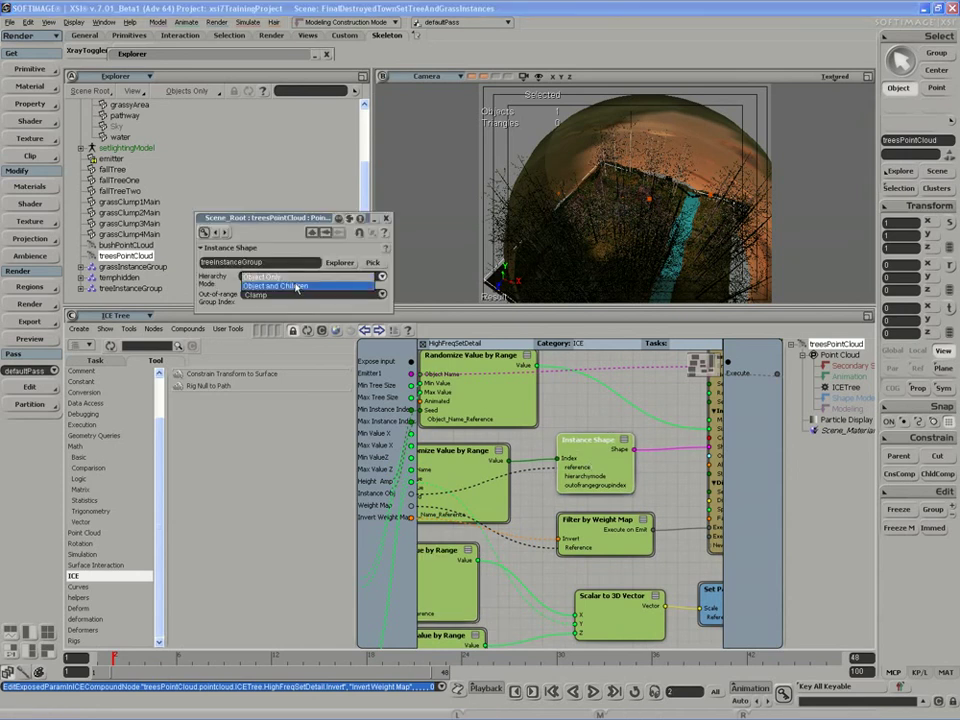
{"action": "left_click", "coordinate": [280, 277]}
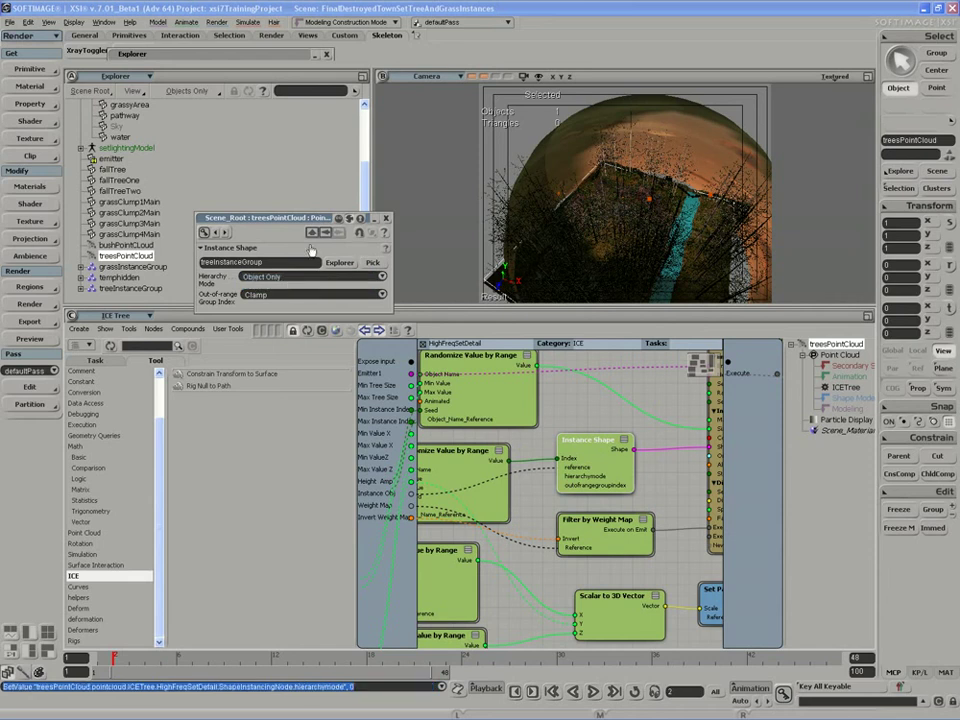
{"action": "left_click", "coordinate": [387, 219]}
Expose the Instance Shape node's hierarchymode as a compound input and reorder it to sit directly below Instance Obj.
{"action": "middle_click_drag", "start_coordinate": [494, 441], "coordinate": [541, 437]}
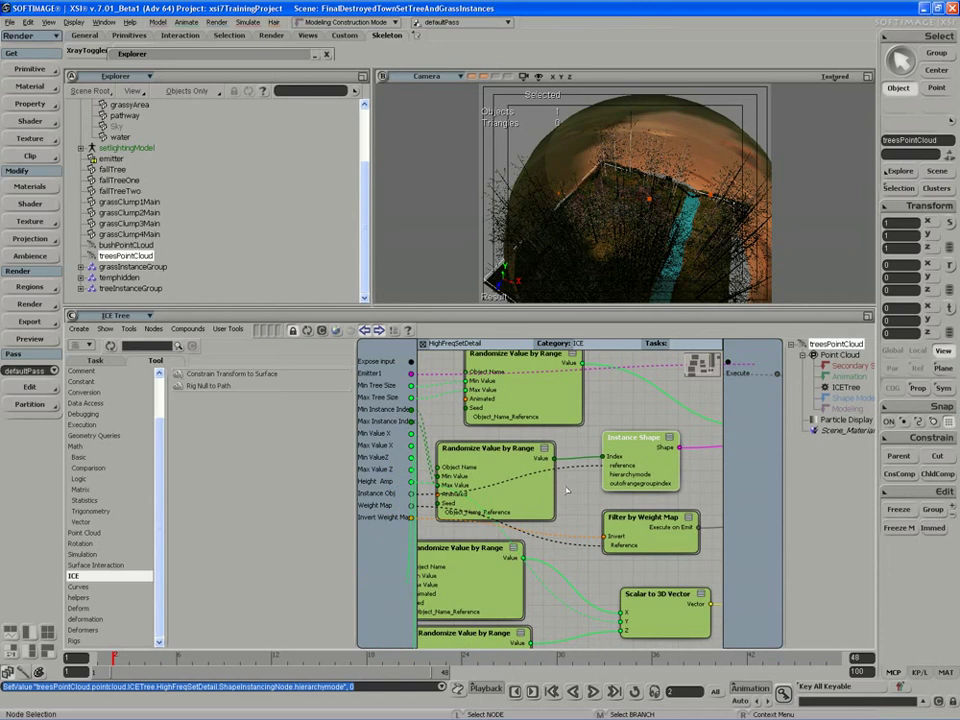
{"action": "left_click_drag", "start_coordinate": [411, 362], "coordinate": [626, 483]}
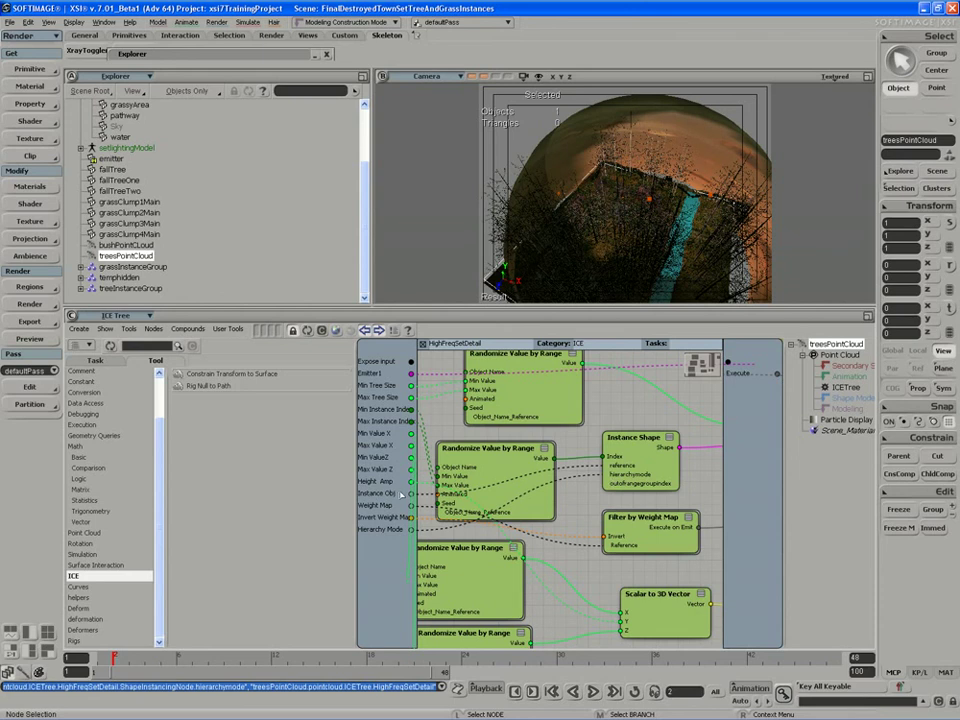
{"action": "left_click_drag", "start_coordinate": [680, 466], "coordinate": [694, 462]}
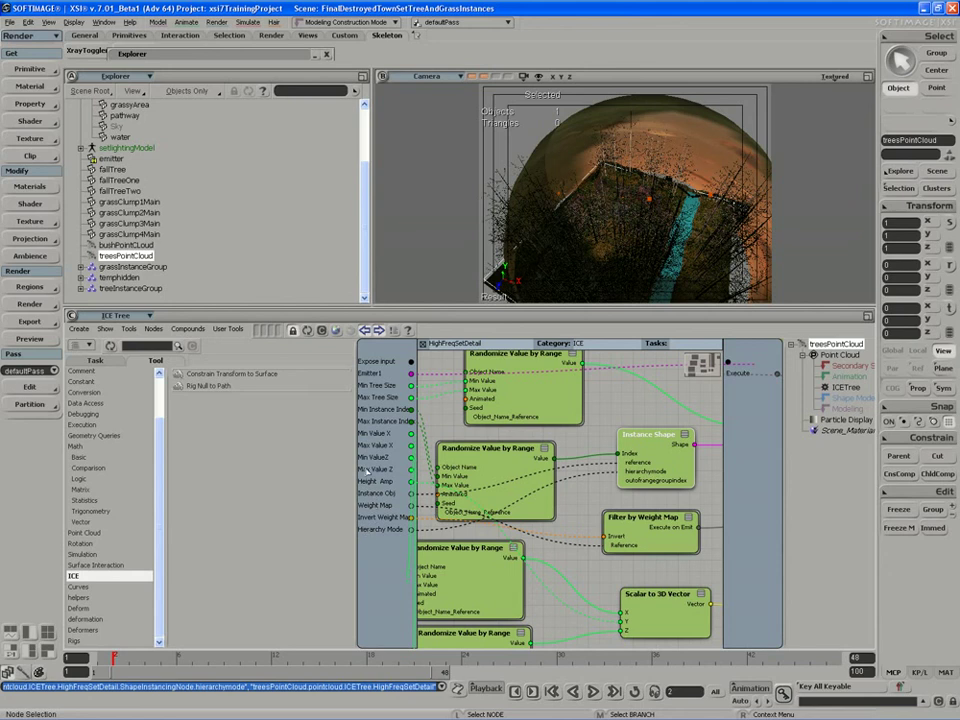
{"action": "right_click", "coordinate": [368, 534]}
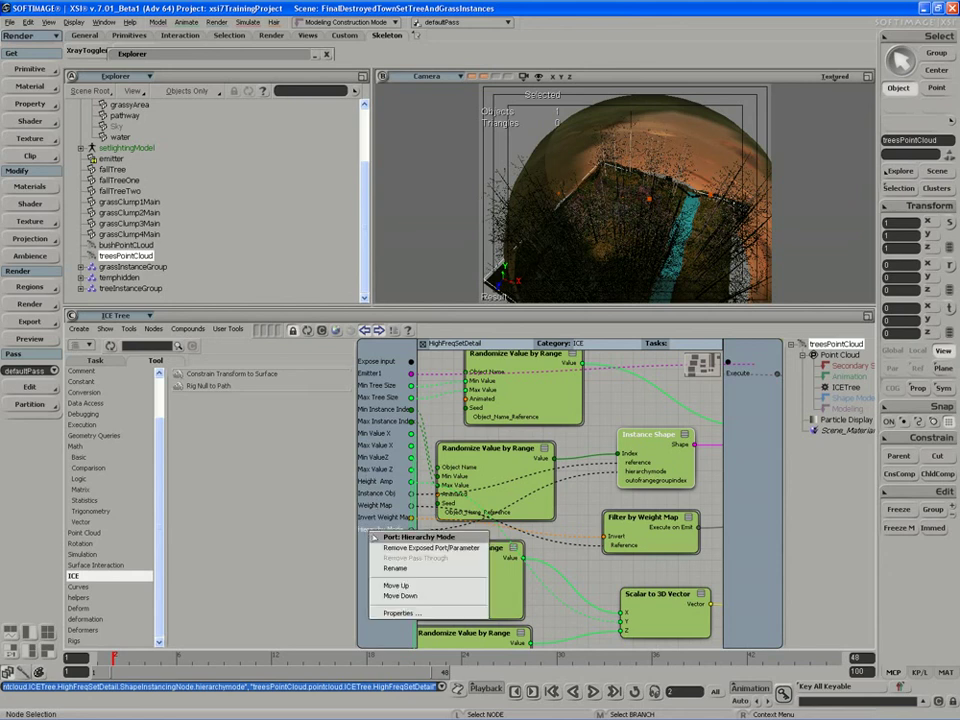
{"action": "left_click", "coordinate": [401, 586]}
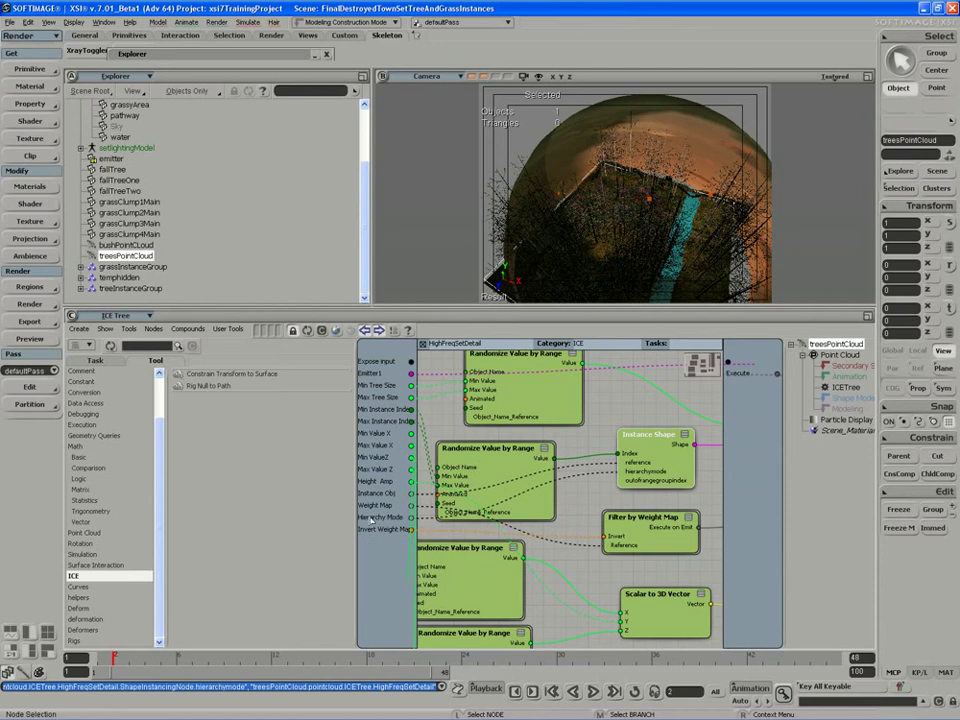
{"action": "right_click", "coordinate": [371, 519]}
{"action": "left_click", "coordinate": [396, 572]}
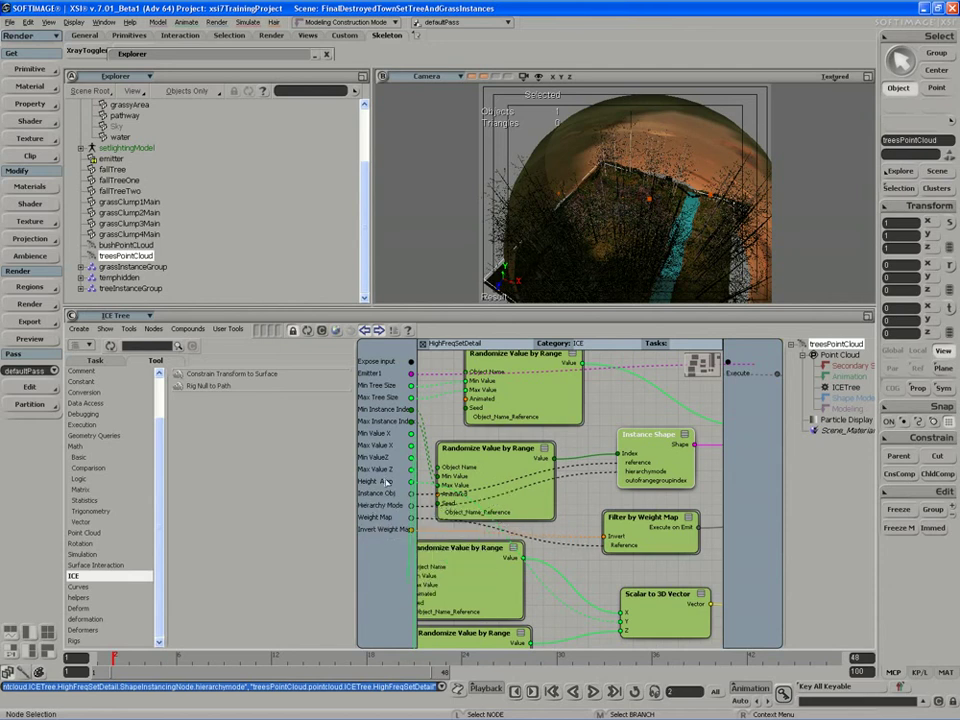
Expose the Rate port of the Emit from Surface node as a compound input.
{"action": "key", "text": "z"}
{"action": "left_click_drag", "start_coordinate": [510, 524], "coordinate": [394, 530]}
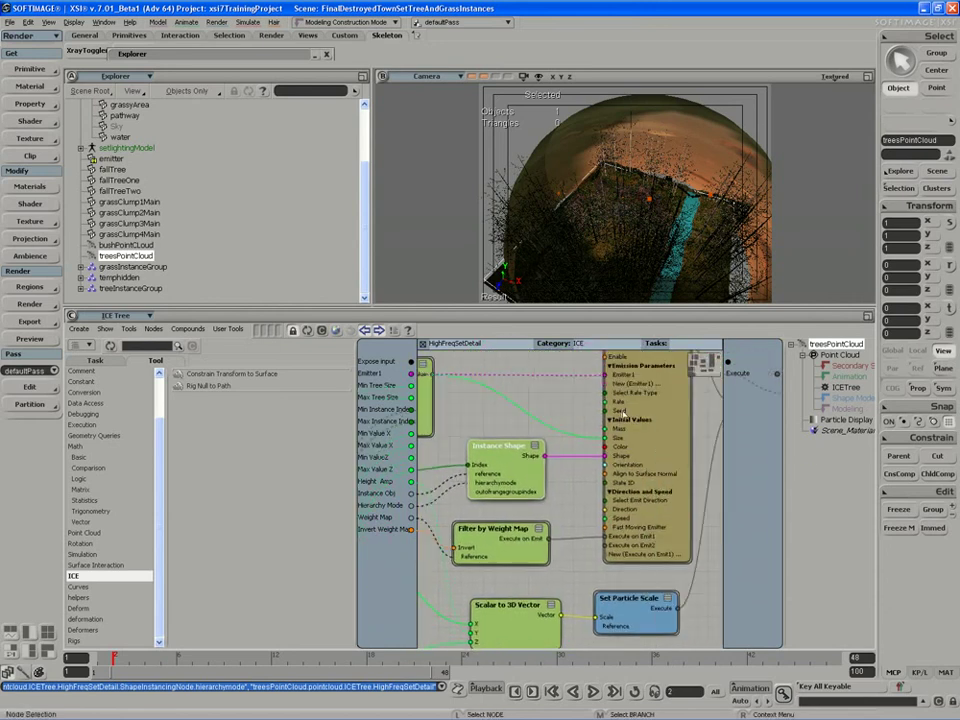
{"action": "key", "text": "z"}
{"action": "left_click_drag", "start_coordinate": [630, 456], "coordinate": [617, 442]}
{"action": "middle_click", "coordinate": [639, 489]}
{"action": "left_click_drag", "start_coordinate": [609, 500], "coordinate": [596, 510]}
{"action": "left_click_drag", "start_coordinate": [580, 411], "coordinate": [564, 468]}
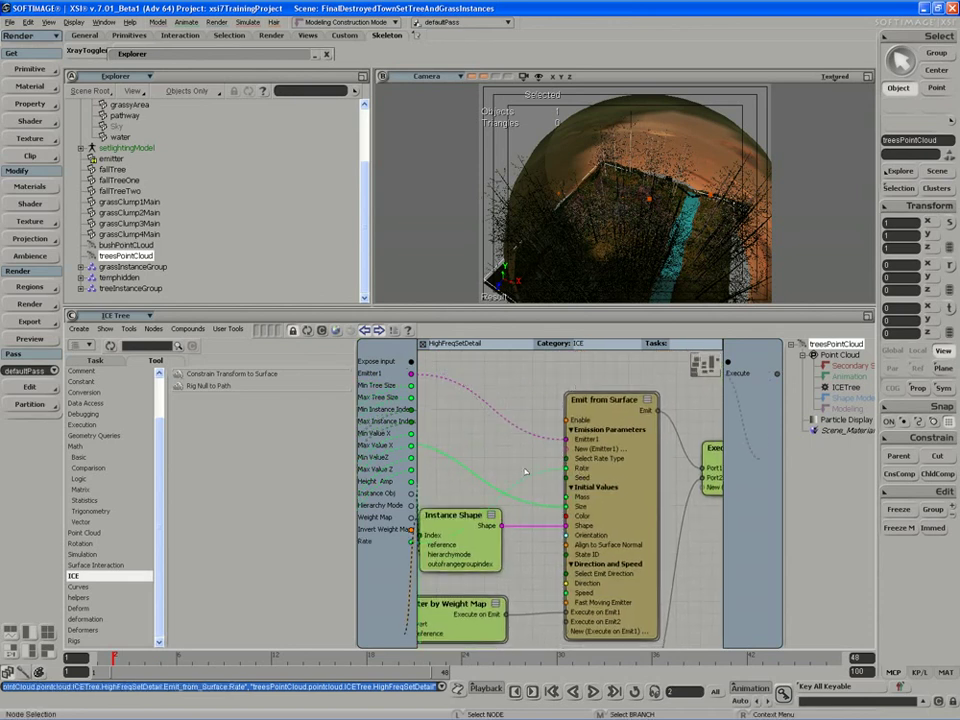
{"action": "left_click_drag", "start_coordinate": [504, 448], "coordinate": [512, 441]}
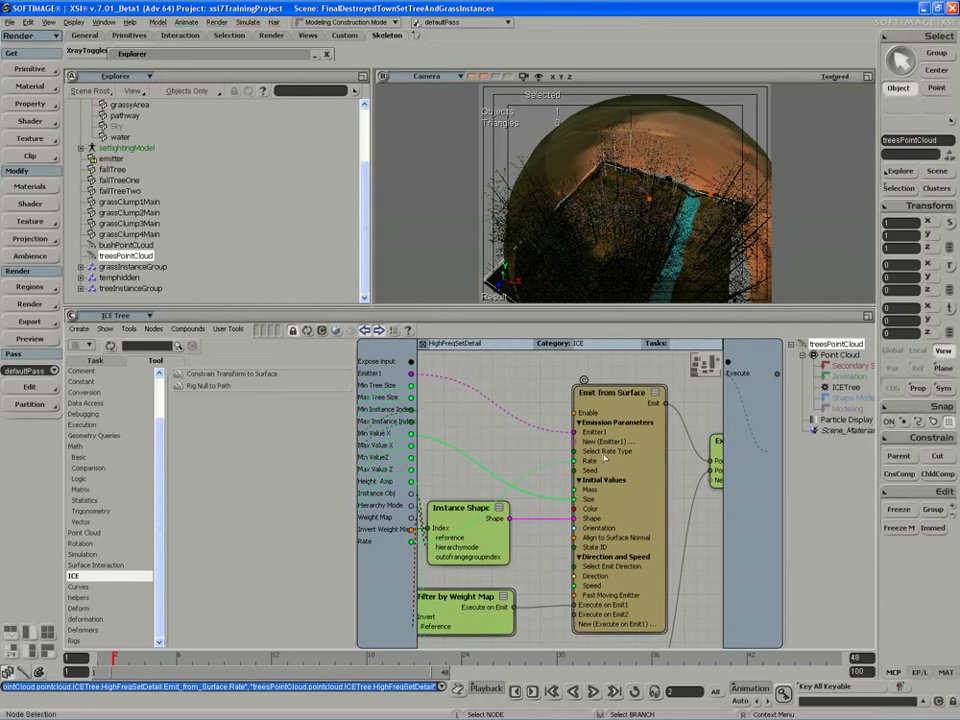
Check the Select Rate Type choices in the Emit from Surface node's properties and keep Total Number of Particles.
{"action": "double_click", "coordinate": [597, 452]}
{"action": "left_click", "coordinate": [293, 284]}
{"action": "left_click", "coordinate": [293, 285]}
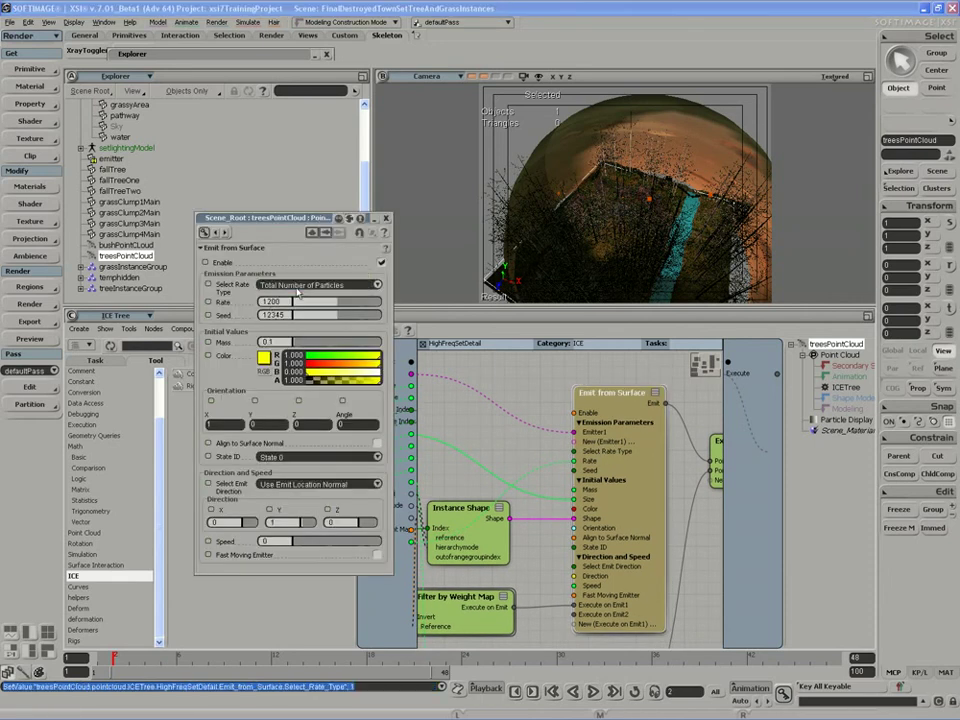
{"action": "left_click_drag", "start_coordinate": [628, 540], "coordinate": [648, 529]}
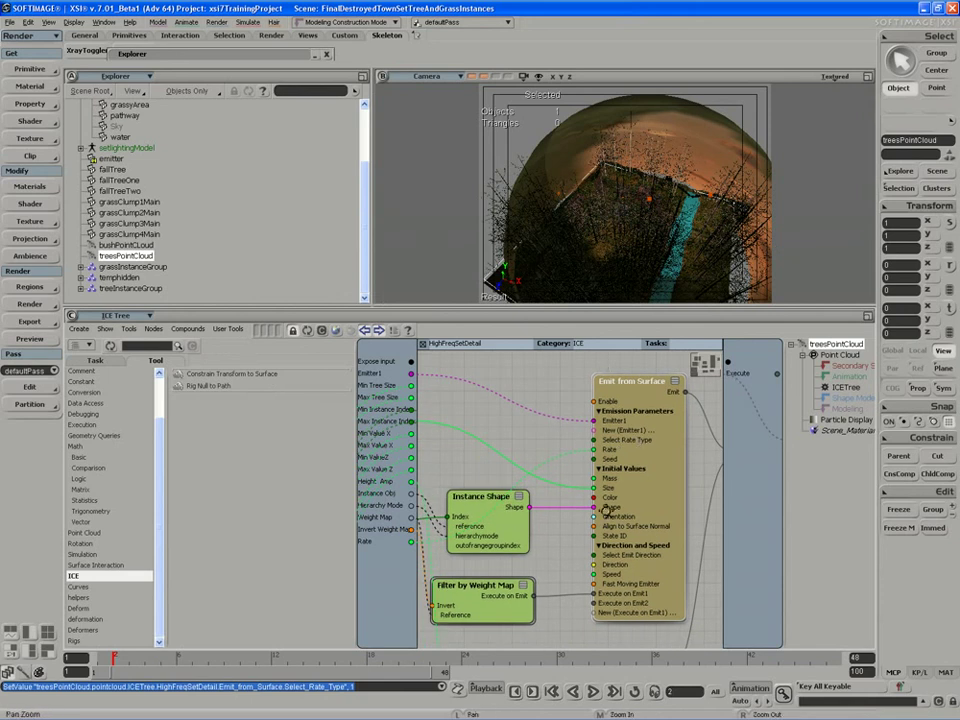
{"action": "middle_click_drag", "start_coordinate": [639, 441], "coordinate": [647, 437]}
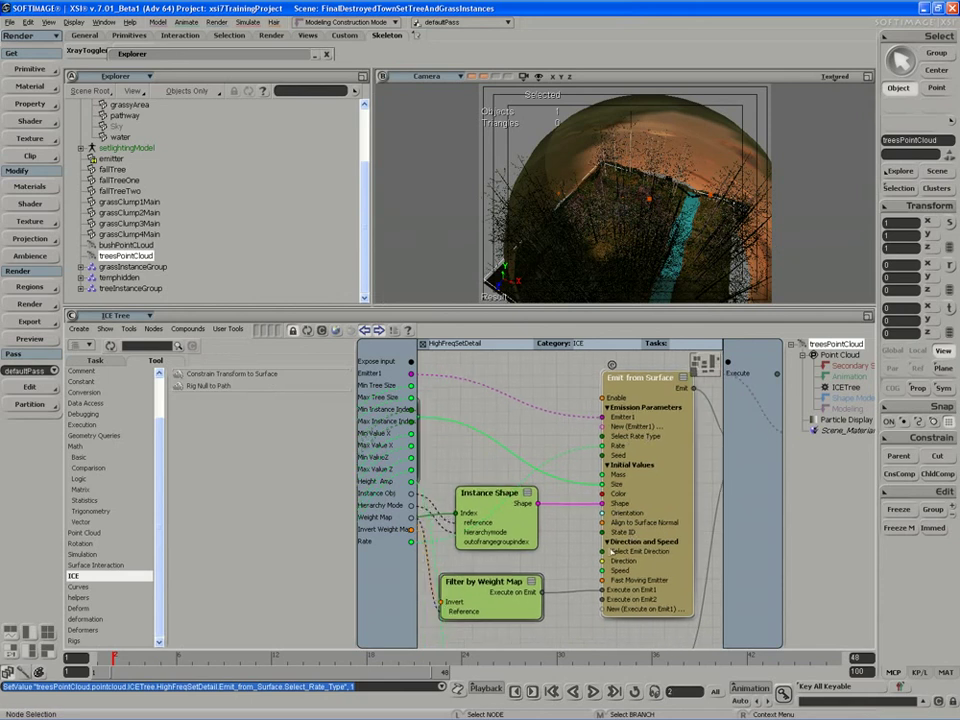
{"action": "middle_click_drag", "start_coordinate": [574, 570], "coordinate": [578, 568]}
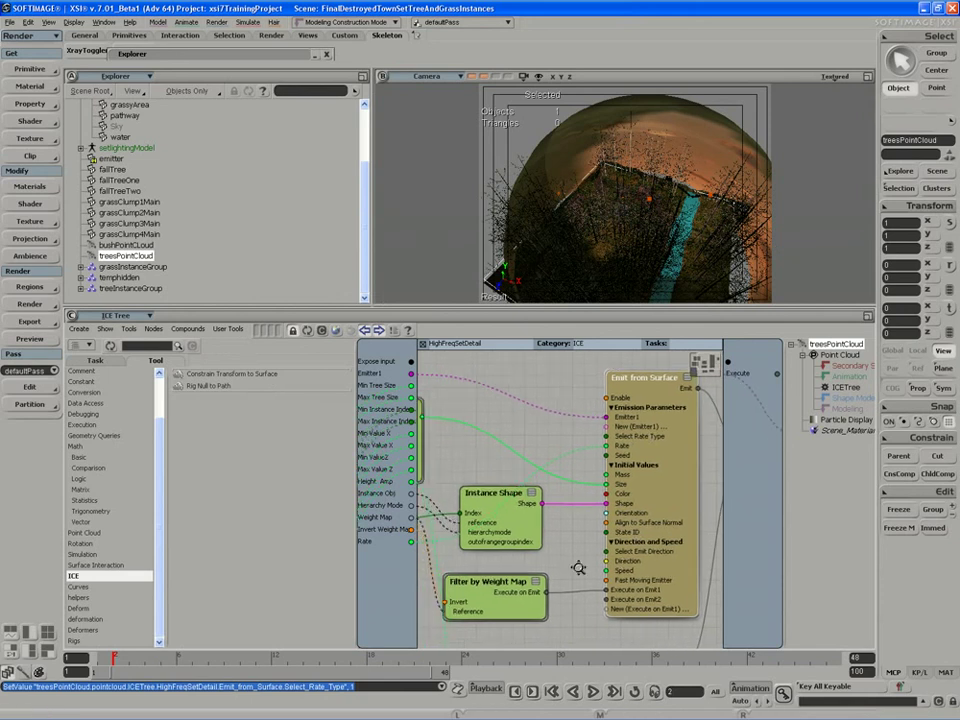
Check the Emit from Surface node's Align to Surface Normal option, then expose that port as a compound input.
{"action": "double_click", "coordinate": [668, 527]}
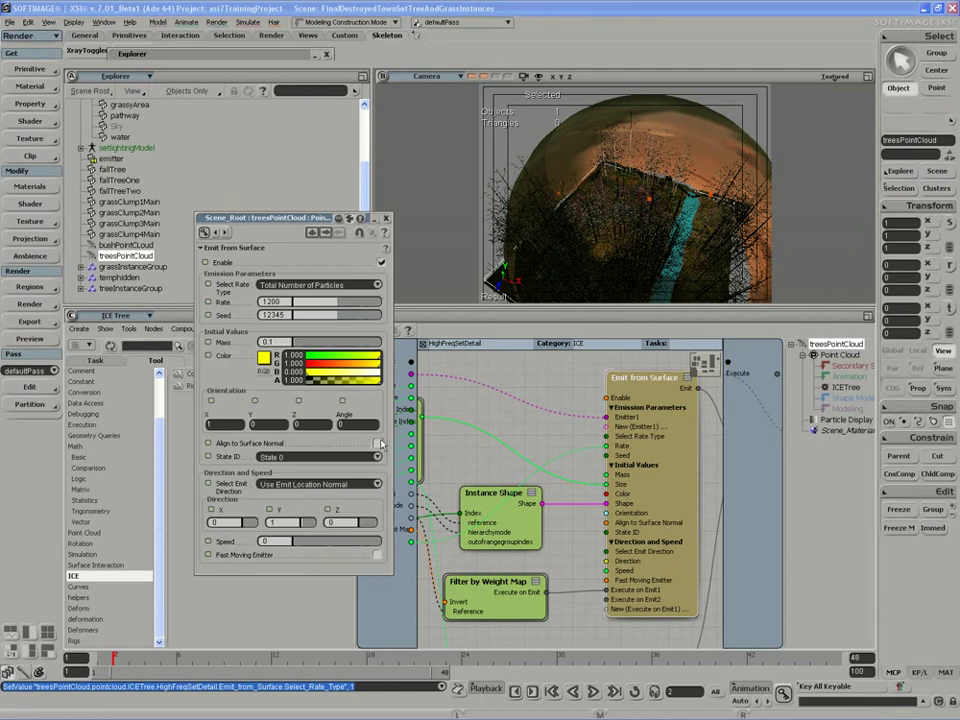
{"action": "left_click", "coordinate": [386, 218]}
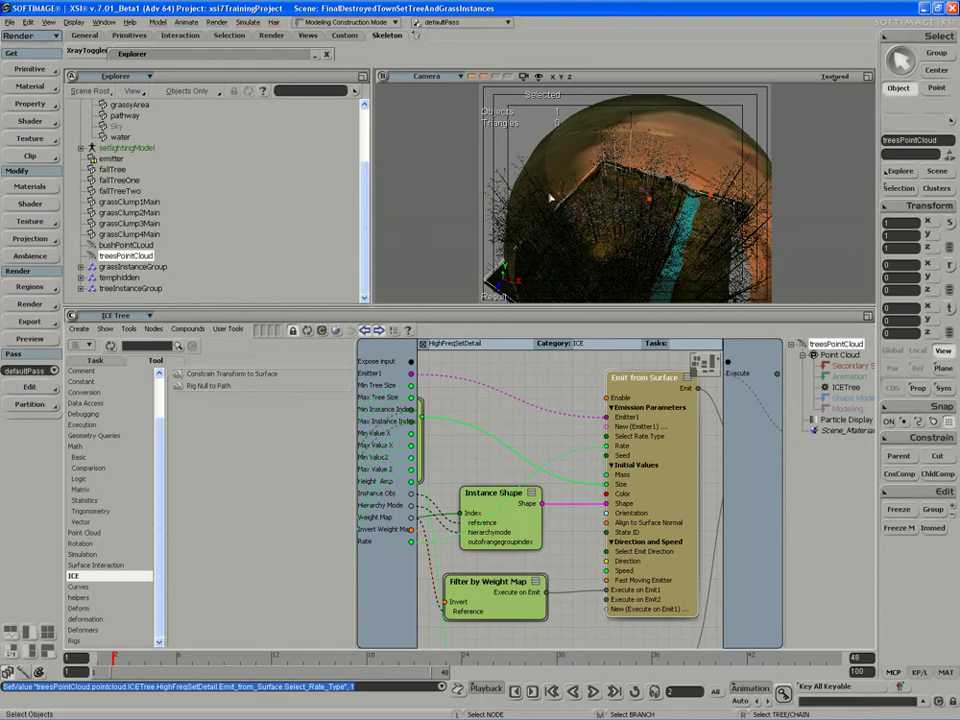
{"action": "scroll", "coordinate": [579, 222], "scroll_direction": "down", "scroll_amount": 2}
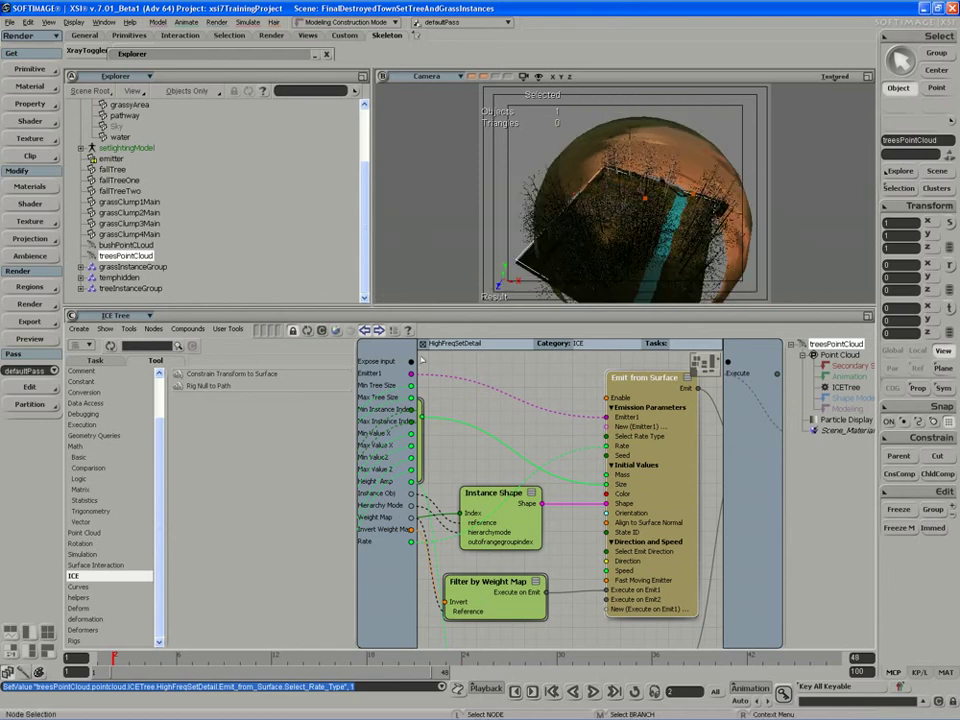
{"action": "left_click_drag", "start_coordinate": [411, 362], "coordinate": [620, 524]}
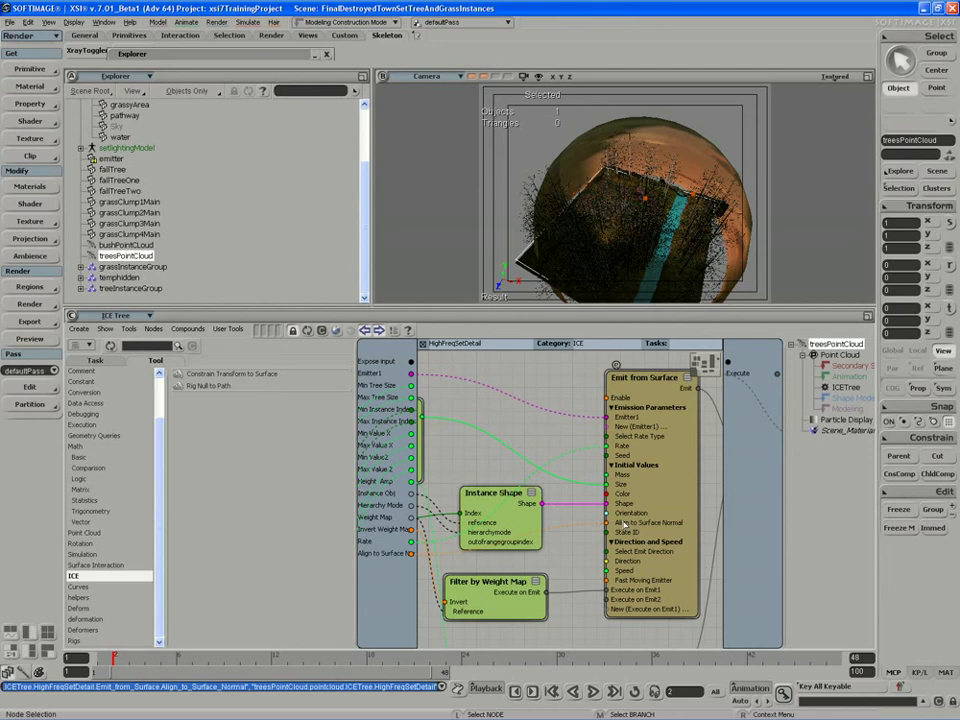
Rename the exposed Rate input of the compound as Number of Instances.
{"action": "double_click", "coordinate": [372, 541]}
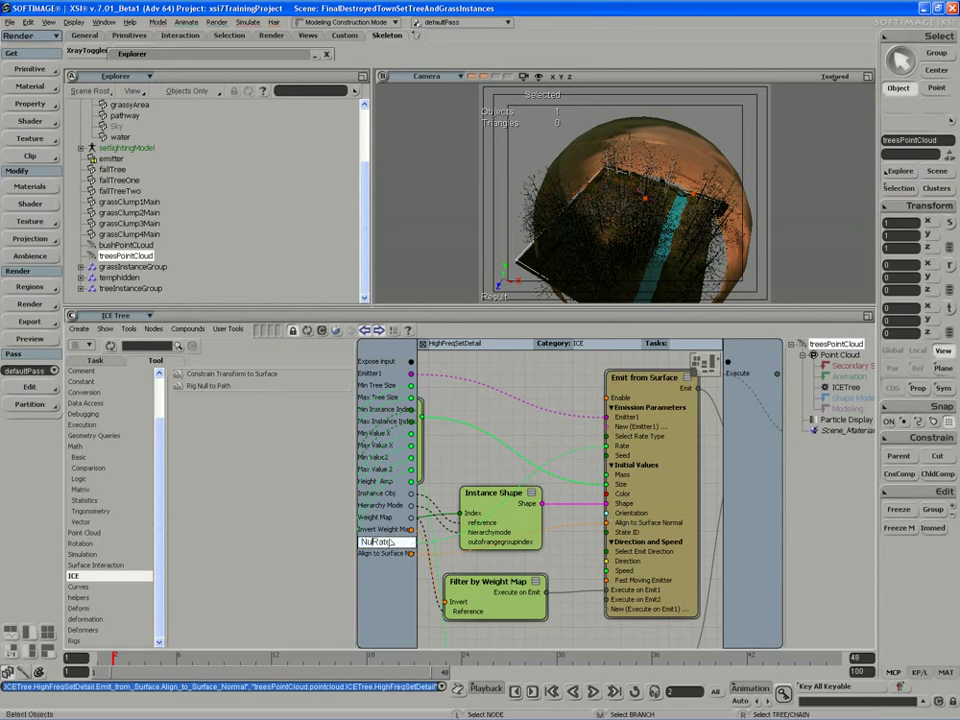
{"action": "type", "text": "Numb"}
{"action": "type", "text": "er of "}
{"action": "type", "text": "Instances"}
{"action": "key", "text": "Return"}
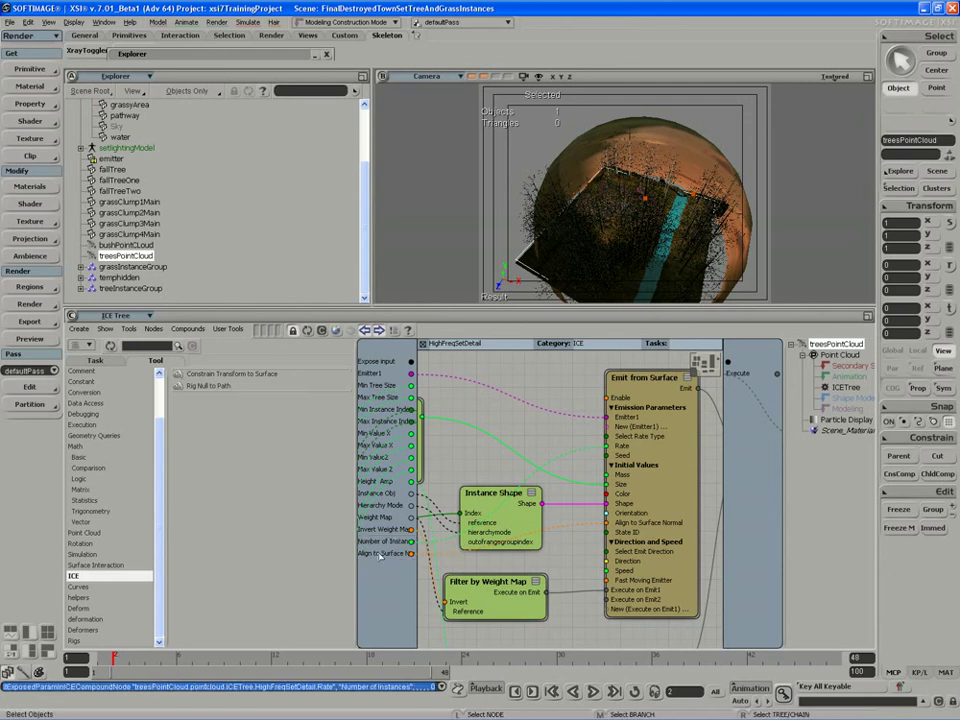
Rename the exposed Align to Surface Normal input as Align To Normal.
{"action": "double_click", "coordinate": [382, 553]}
{"action": "key", "text": "Home"}
{"action": "key", "text": "Right"}
{"action": "key", "text": "Right"}
{"action": "key", "text": "Right"}
{"action": "key", "text": "Right"}
{"action": "key", "text": "Right"}
{"action": "key", "text": "Right"}
{"action": "key", "text": "Delete"}
{"action": "key", "text": "Delete"}
{"action": "type", "text": "TO"}
{"action": "key", "text": "BackSpace"}
{"action": "key", "text": "BackSpace"}
{"action": "type", "text": "o"}
{"action": "key", "text": "Delete"}
{"action": "key", "text": "Delete"}
{"action": "key", "text": "Delete"}
{"action": "key", "text": "Delete"}
{"action": "key", "text": "Delete"}
{"action": "key", "text": "Delete"}
{"action": "key", "text": "Delete"}
{"action": "key", "text": "Delete"}
{"action": "key", "text": "Return"}
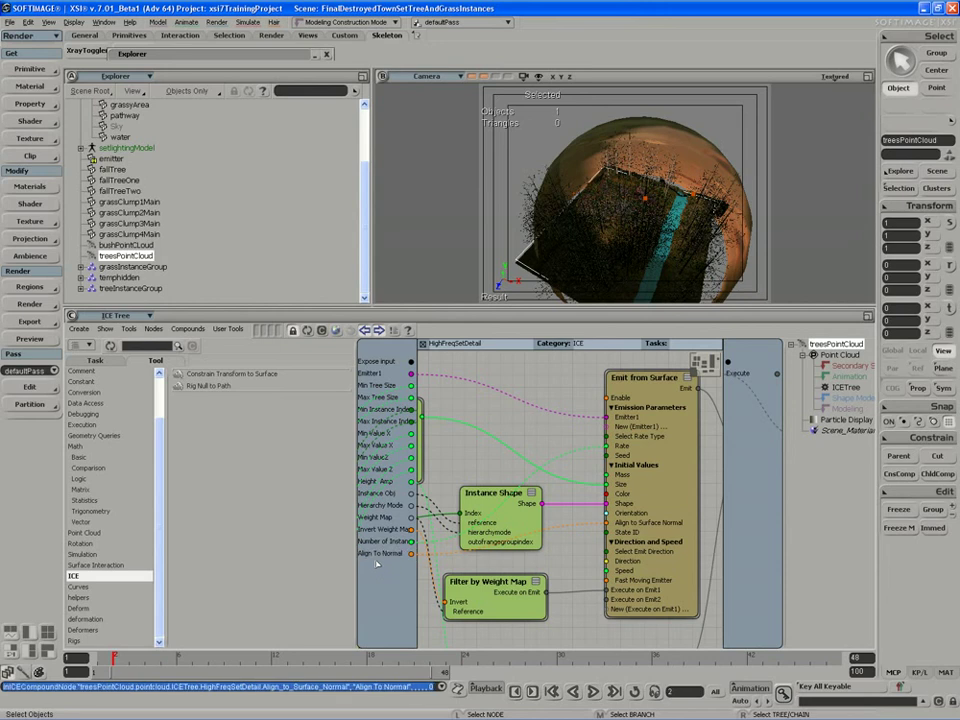
Leave the HighFreqSetDetail compound's editing view and return to the main ICE tree.
{"action": "left_click_drag", "start_coordinate": [499, 478], "coordinate": [515, 485]}
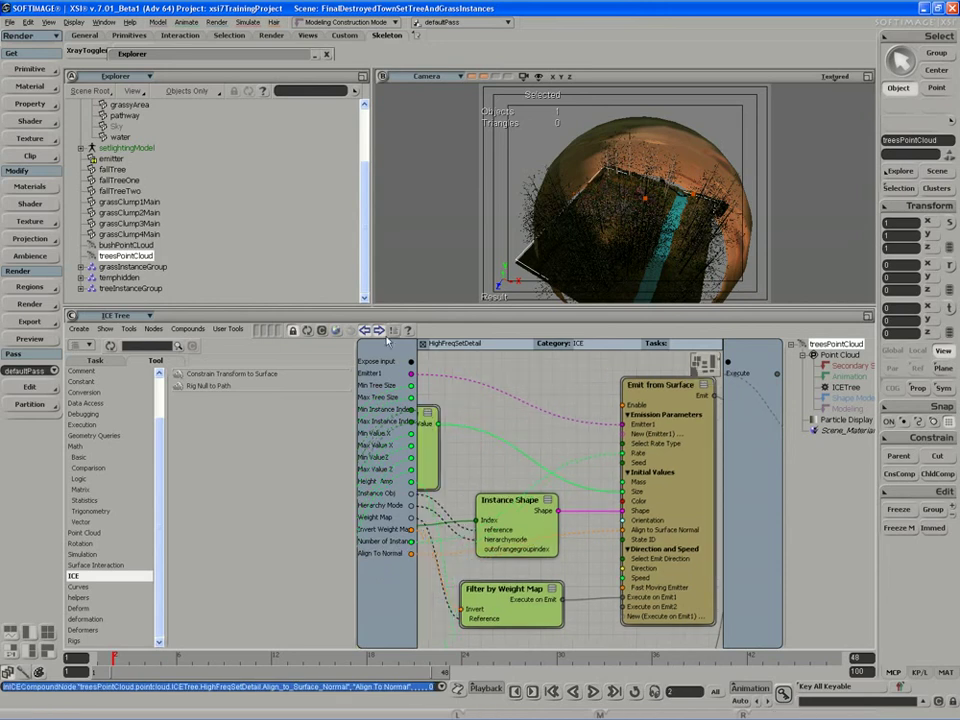
{"action": "left_click", "coordinate": [423, 344]}
{"action": "middle_click_drag", "start_coordinate": [452, 410], "coordinate": [483, 580]}
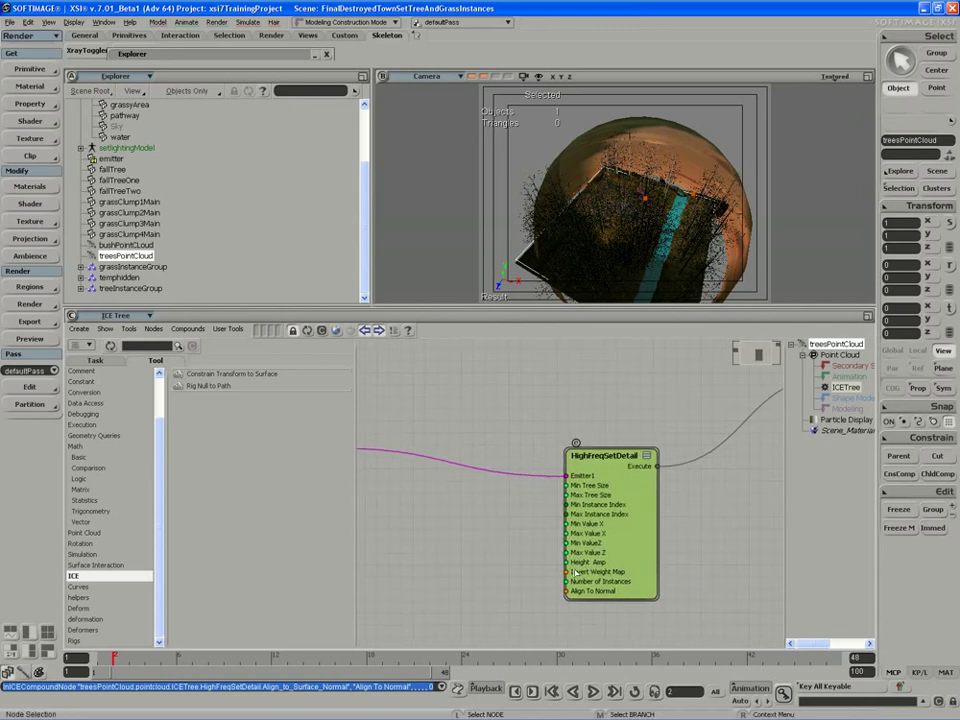
Review the exposed parameters in the HighFreqSetDetail compound's property page, including the Hierarchy Mode choices.
{"action": "double_click", "coordinate": [612, 457]}
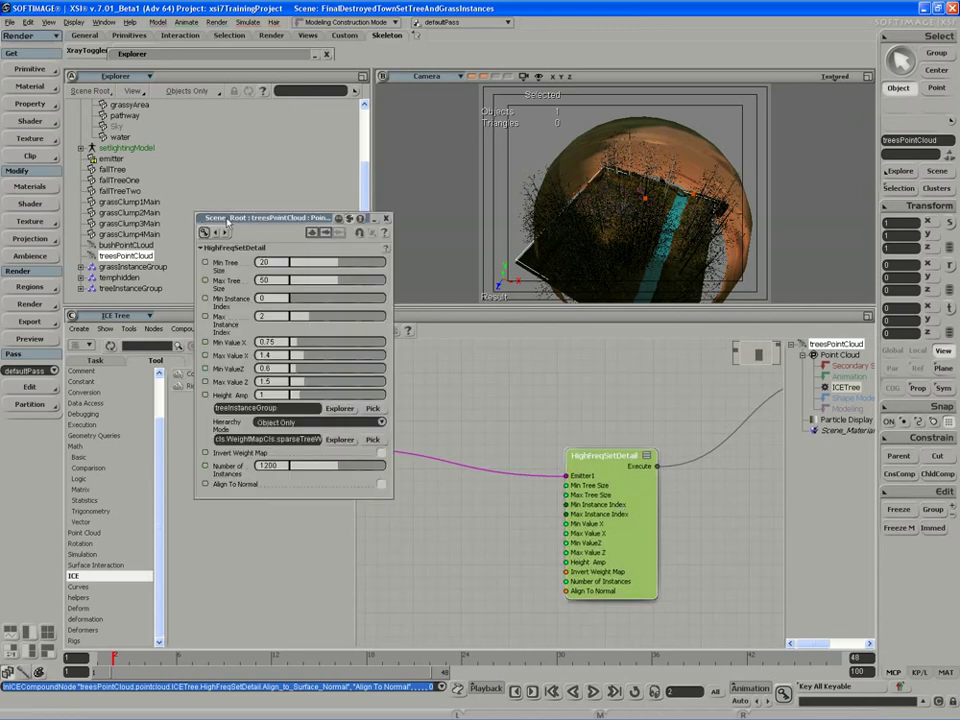
{"action": "left_click_drag", "start_coordinate": [232, 218], "coordinate": [190, 151]}
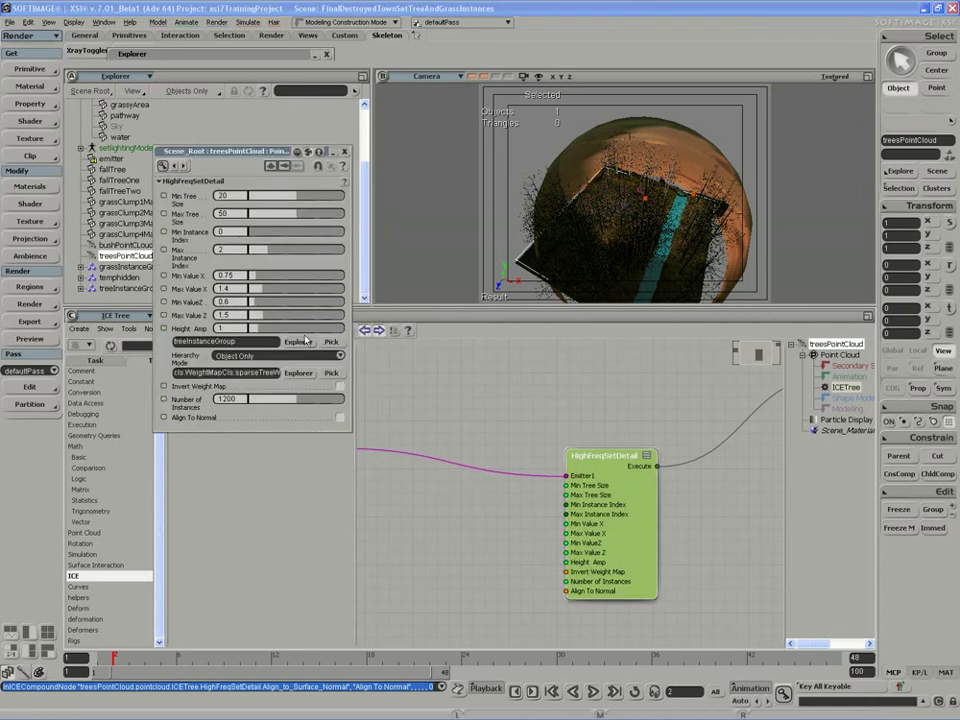
{"action": "left_click", "coordinate": [248, 356]}
{"action": "left_click", "coordinate": [247, 357]}
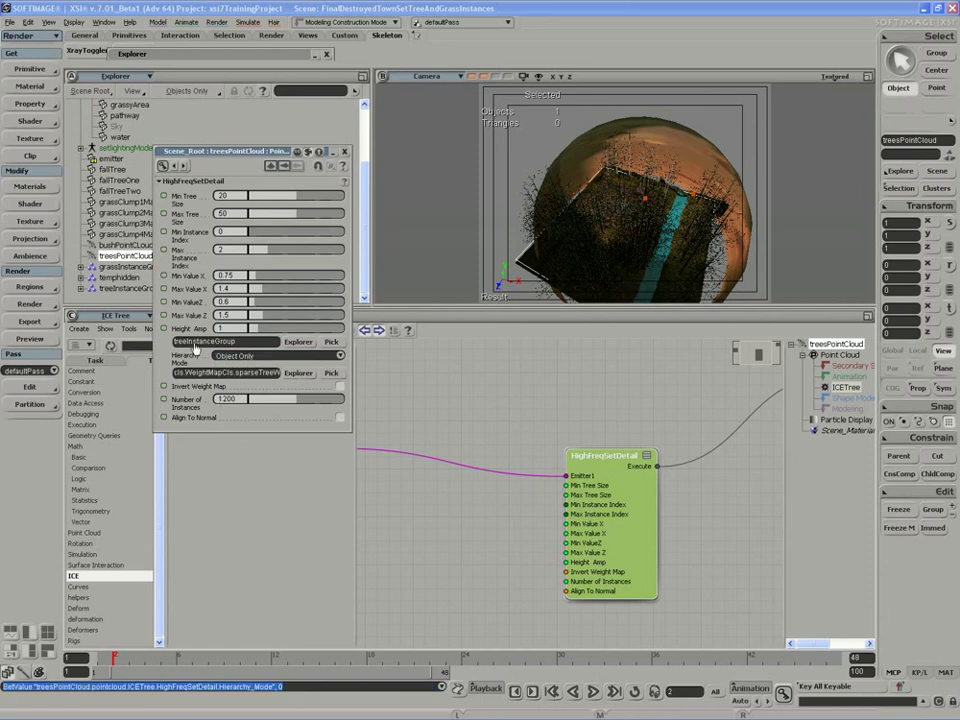
{"action": "left_click_drag", "start_coordinate": [202, 159], "coordinate": [208, 87]}
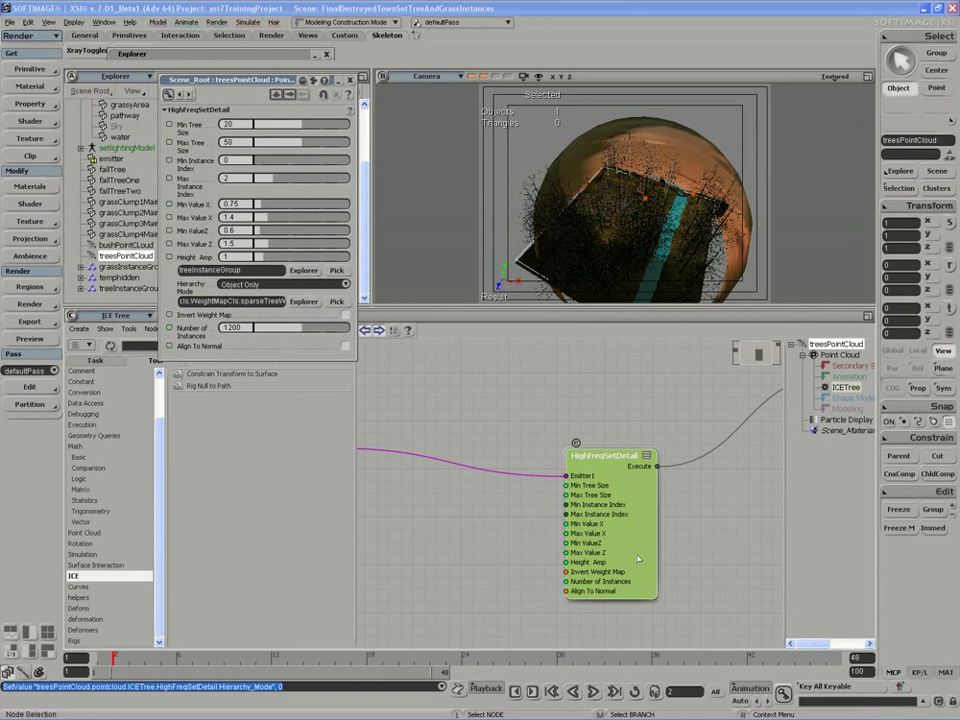
{"action": "left_click", "coordinate": [350, 81]}
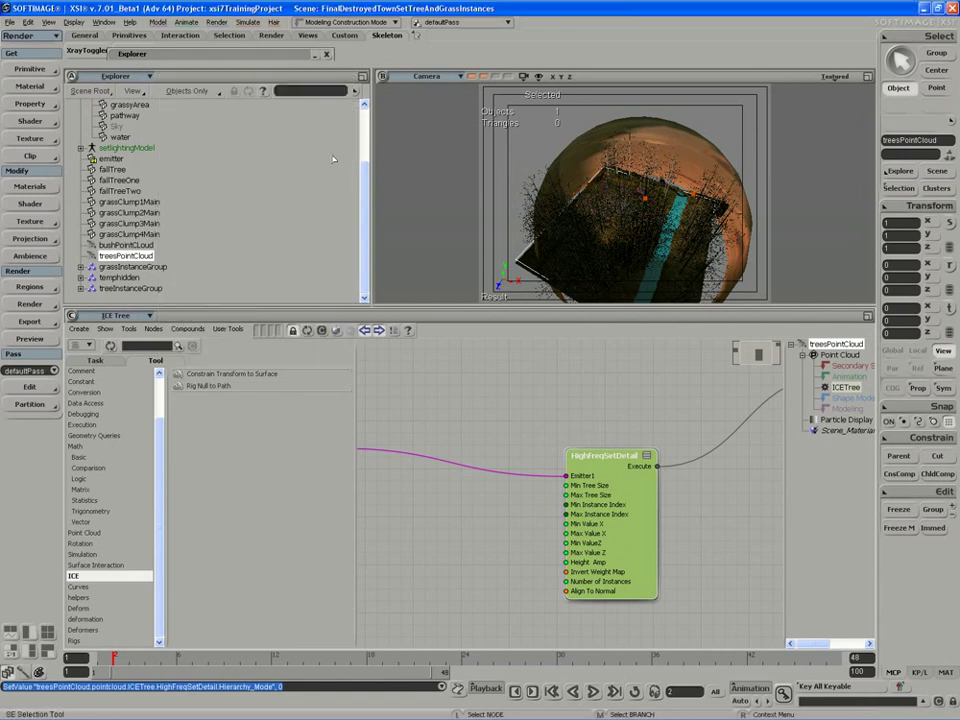
In the HighFreqSetDetail compound's properties, enter the author's name and the description "this is a simple instance generator intended for high frequency set detail.".
{"action": "left_click_drag", "start_coordinate": [620, 514], "coordinate": [588, 492]}
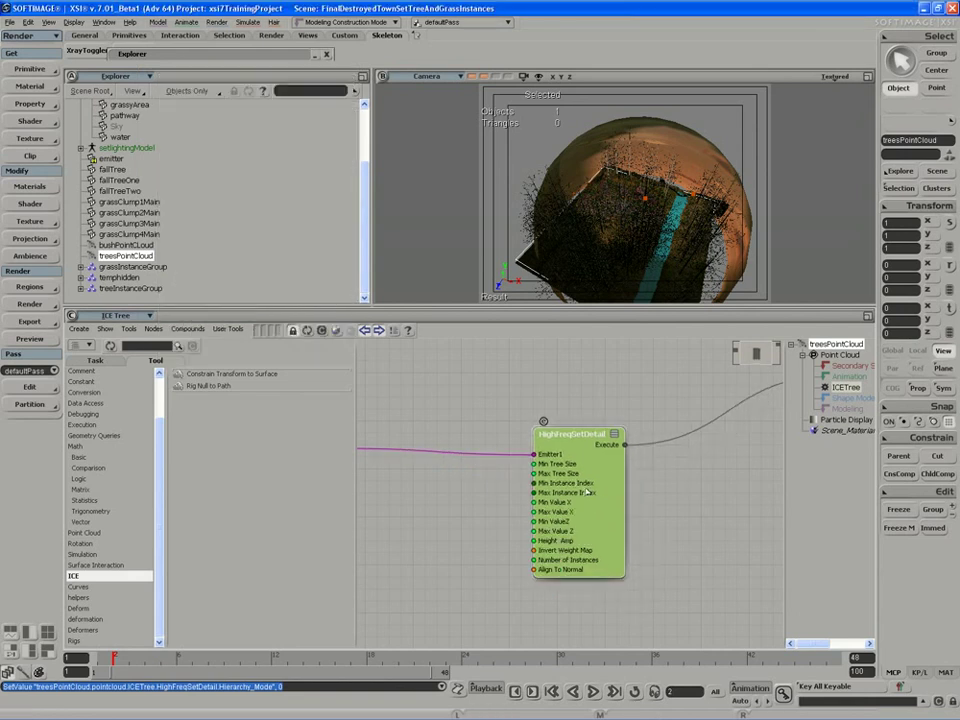
{"action": "right_click", "coordinate": [568, 440]}
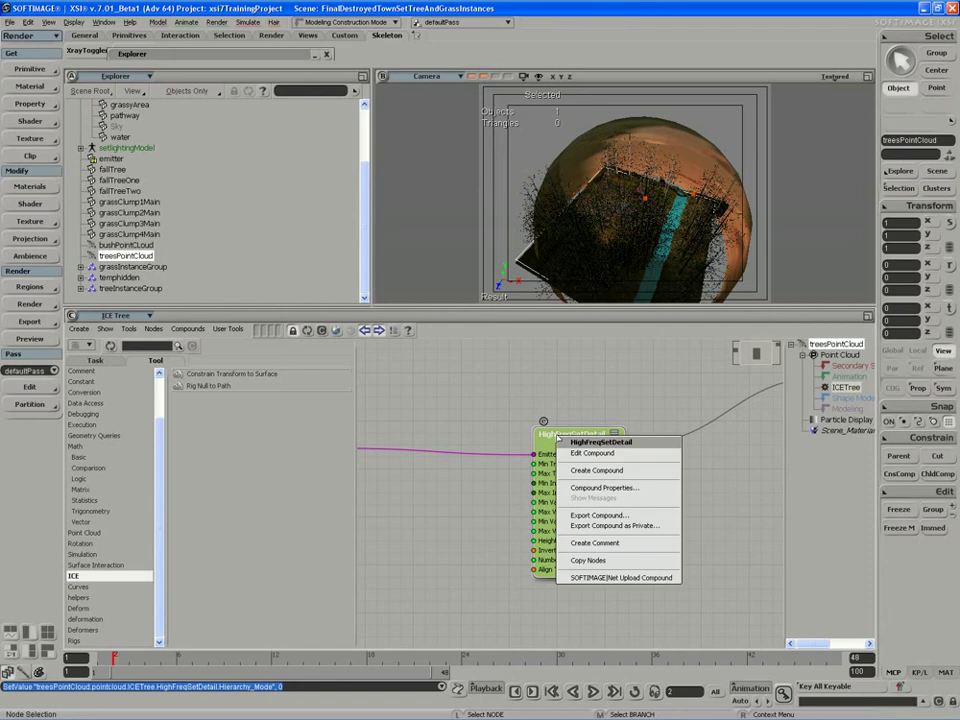
{"action": "left_click", "coordinate": [604, 488]}
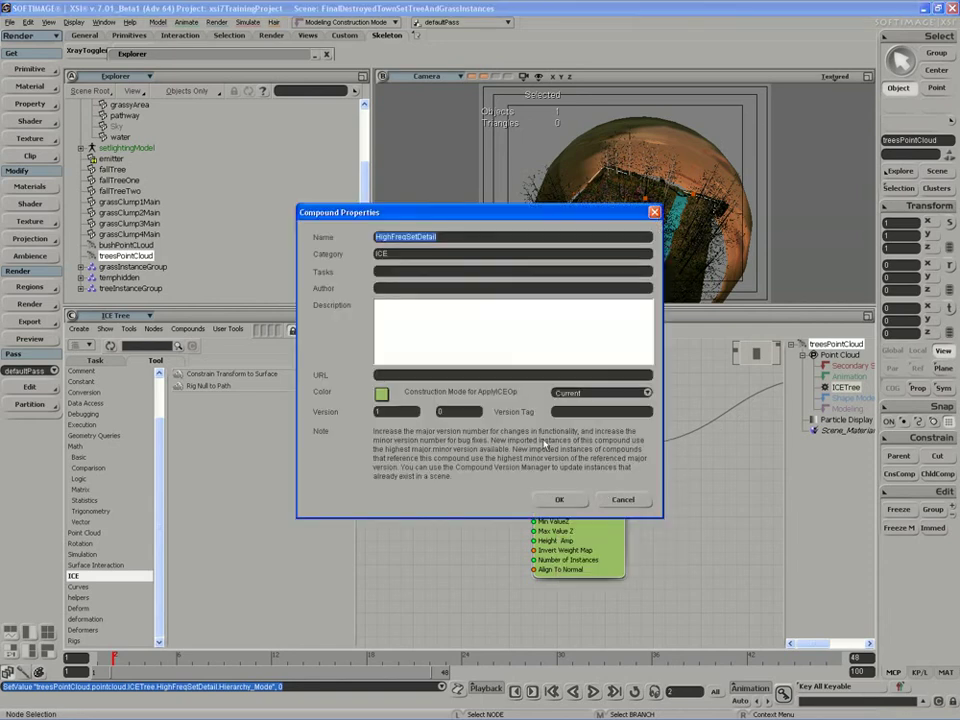
{"action": "left_click", "coordinate": [396, 287]}
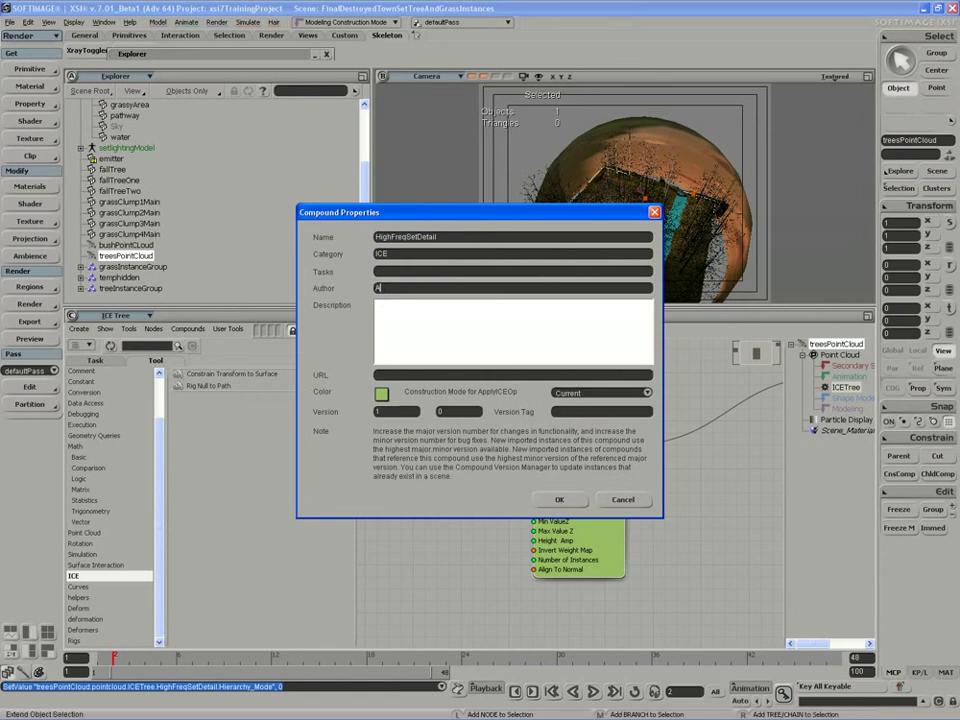
{"action": "type", "text": "Adam Sale"}
{"action": "left_click", "coordinate": [400, 325]}
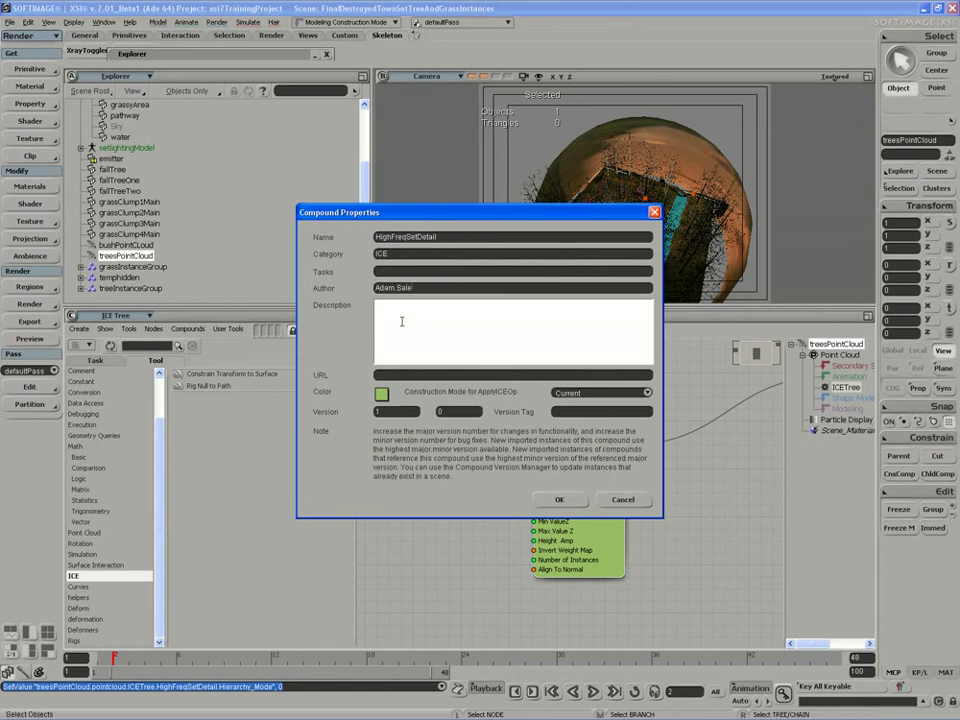
{"action": "type", "text": "this is a simple instance generator intended for high frequency set detail."}
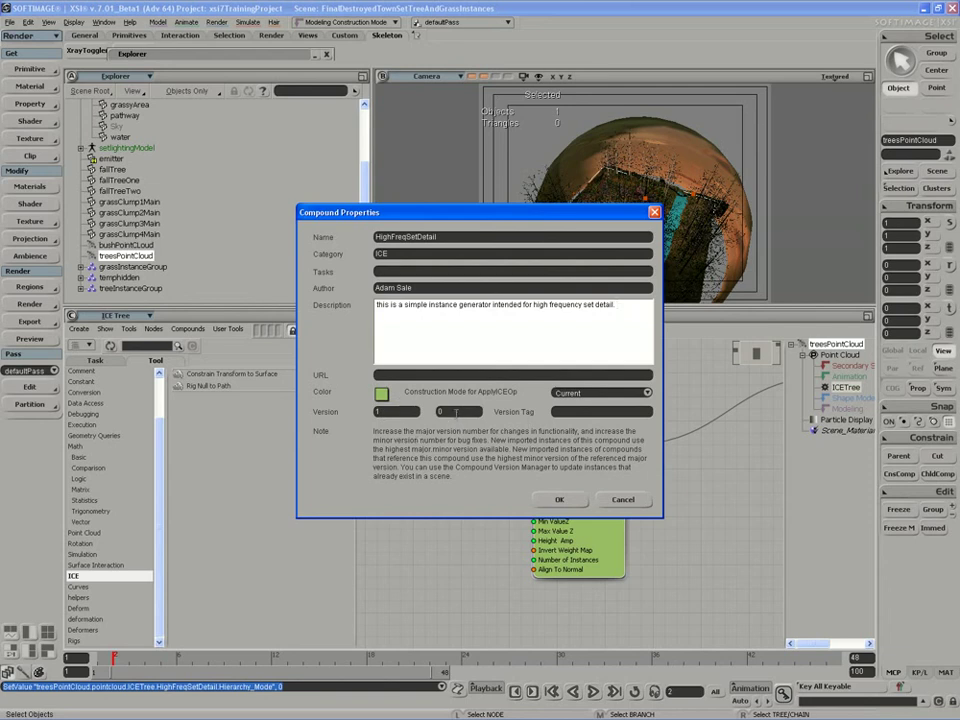
{"action": "left_click_drag", "start_coordinate": [400, 212], "coordinate": [278, 164]}
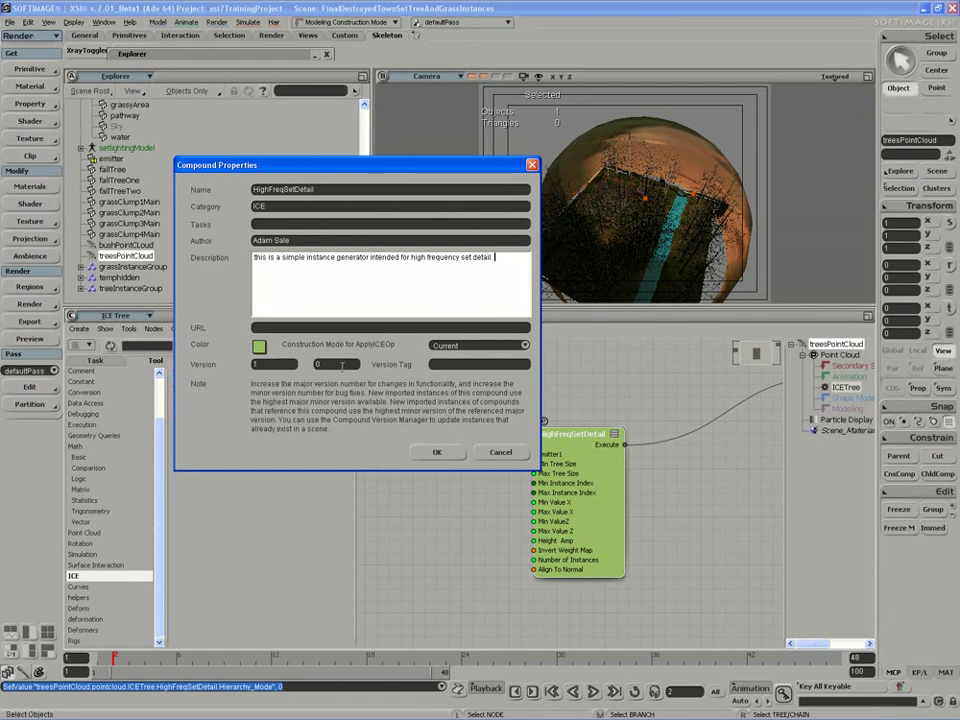
{"action": "left_click", "coordinate": [437, 452]}
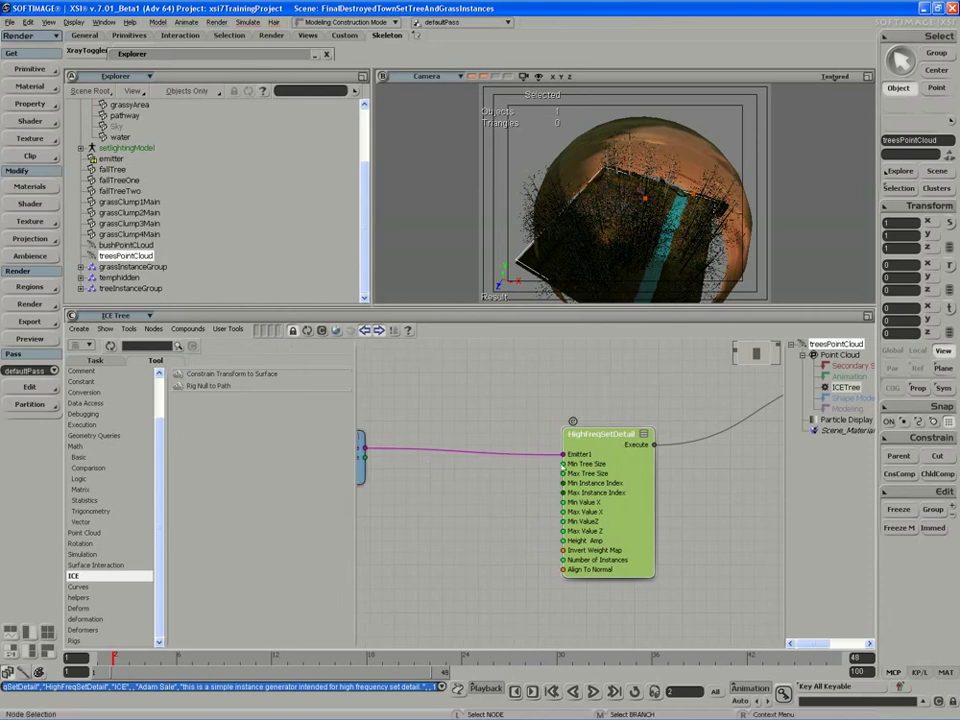
Export the compound as HighFreqSetDetail to the user's Compounds folder and select its entry in the ICE category of the node list.
{"action": "right_click", "coordinate": [594, 437]}
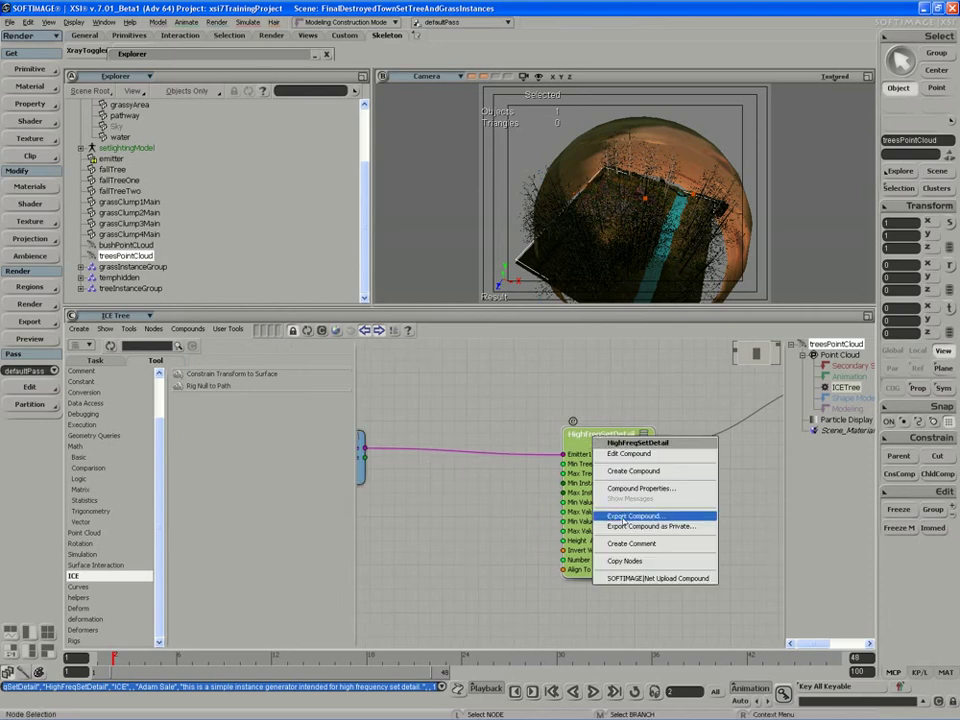
{"action": "left_click", "coordinate": [620, 517]}
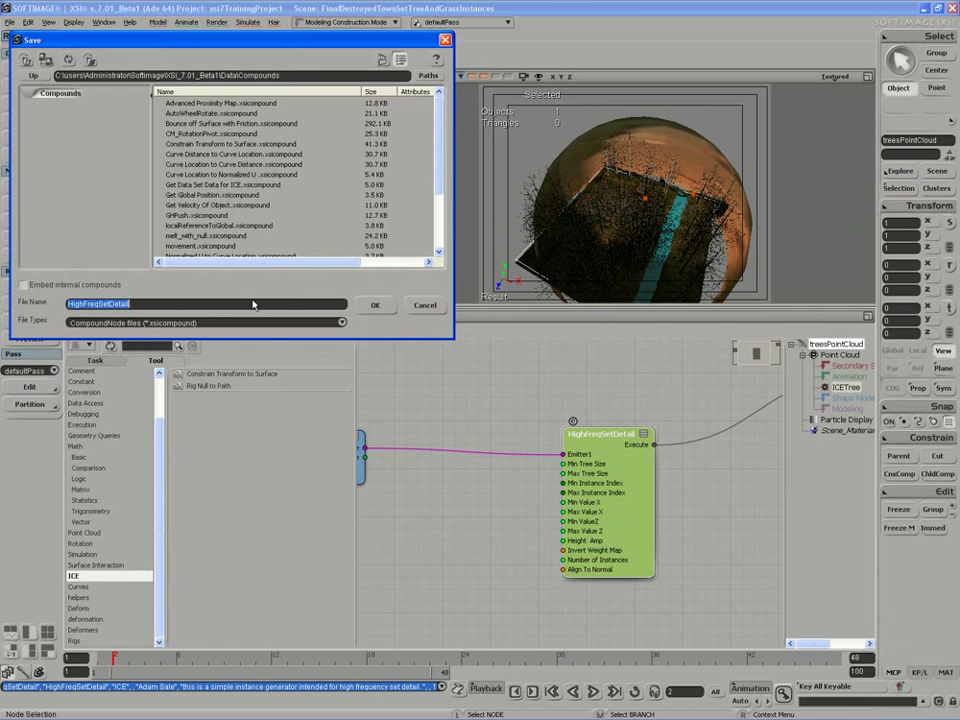
{"action": "left_click", "coordinate": [371, 305]}
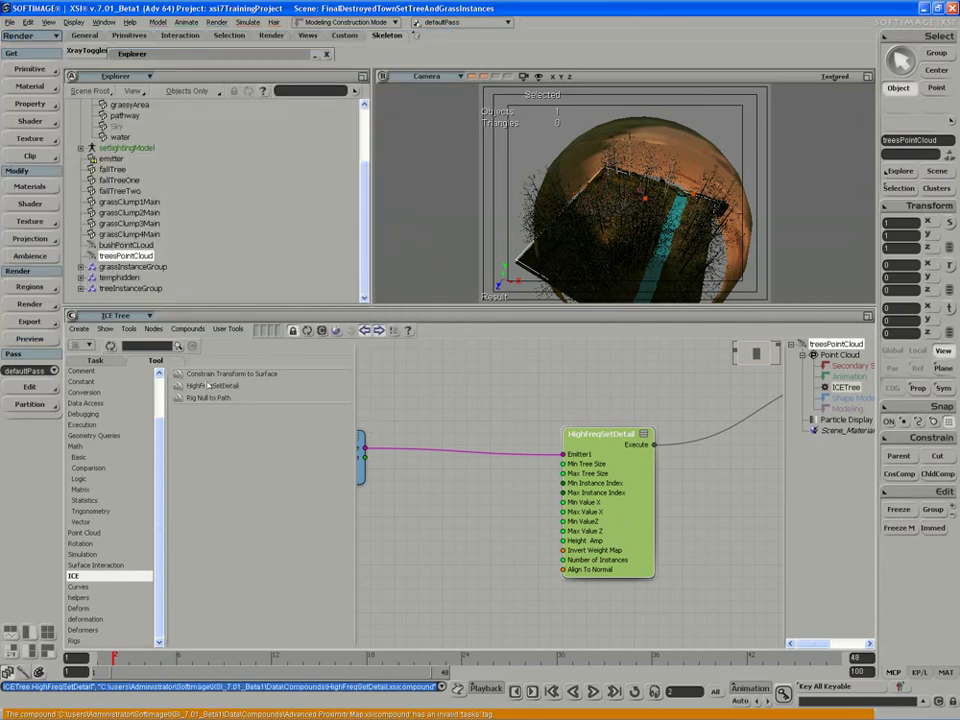
{"action": "left_click", "coordinate": [176, 385]}
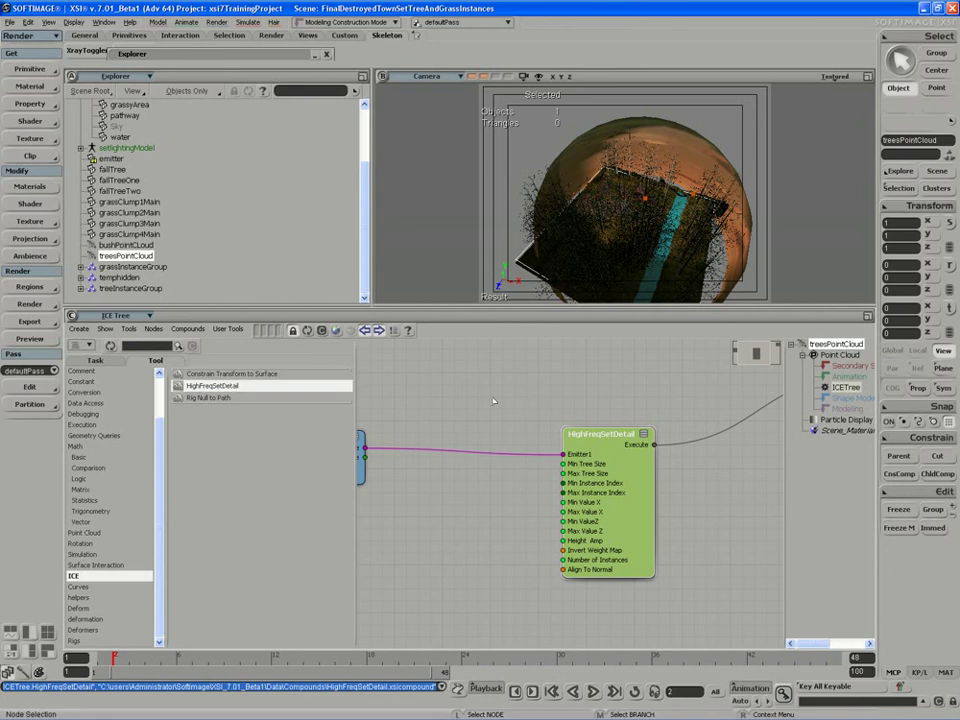
Move the Get emitter node closer to the HighFreqSetDetail compound in the ICE tree.
{"action": "middle_click_drag", "start_coordinate": [521, 407], "coordinate": [521, 440]}
{"action": "left_click_drag", "start_coordinate": [375, 468], "coordinate": [435, 476]}
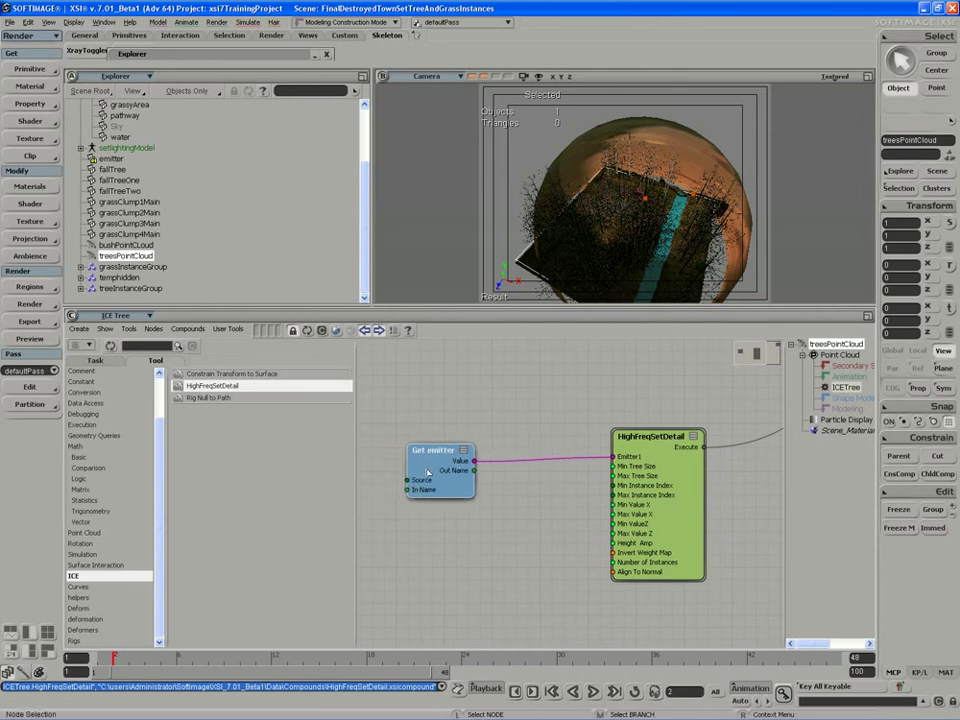